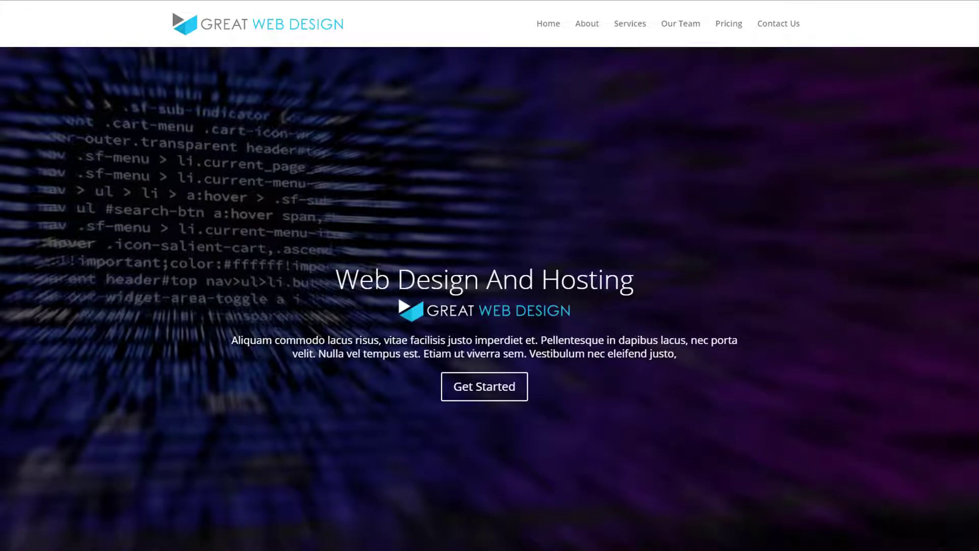
Step: Examine the demo one-page site from the hero slider down to the footer, noting its wave and cloud section dividers
scroll(666, 273, down, 6)
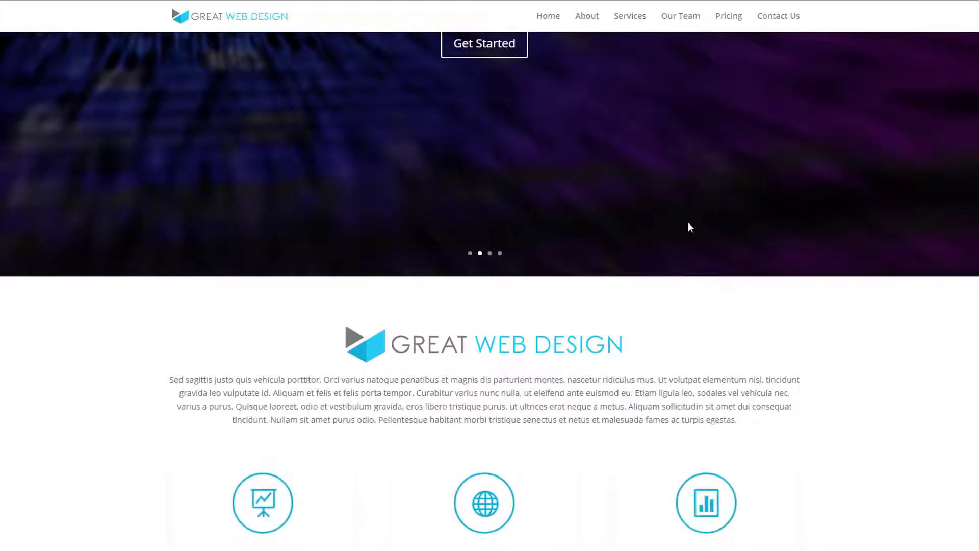
scroll(692, 257, down, 2)
scroll(692, 259, down, 7)
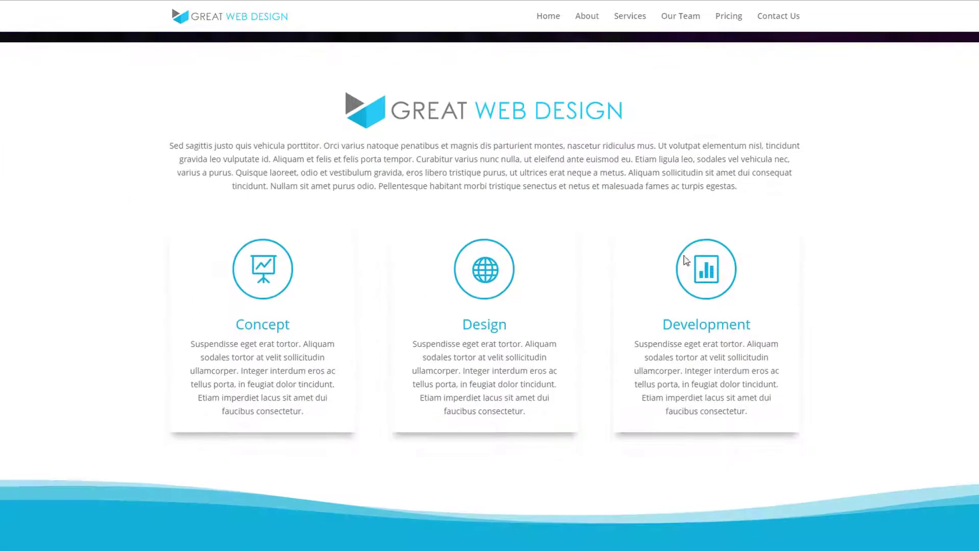
scroll(684, 260, down, 6)
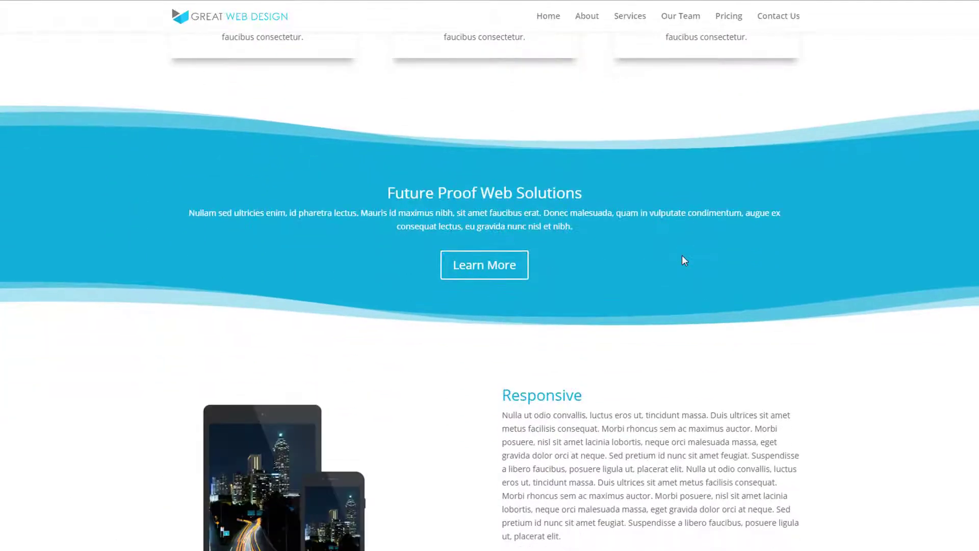
scroll(684, 260, down, 6)
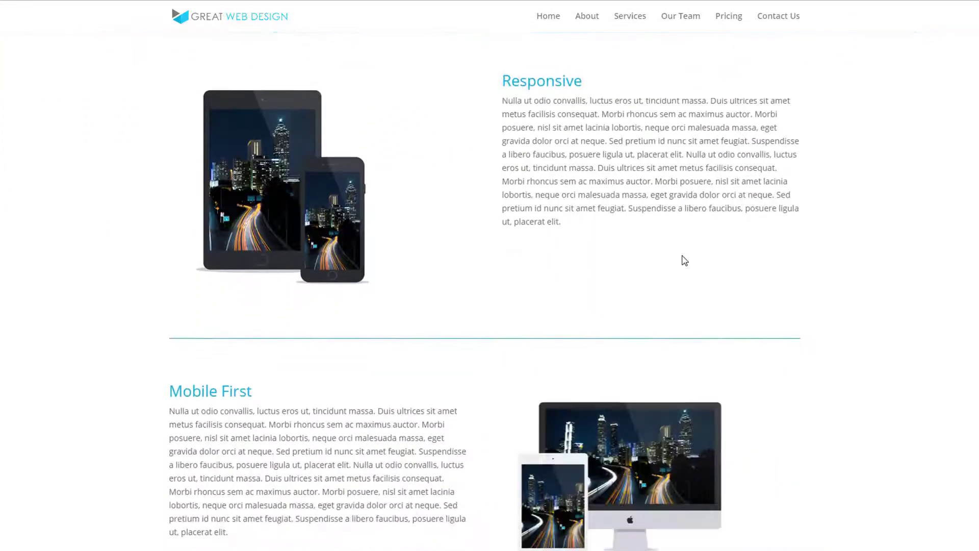
scroll(684, 260, down, 5)
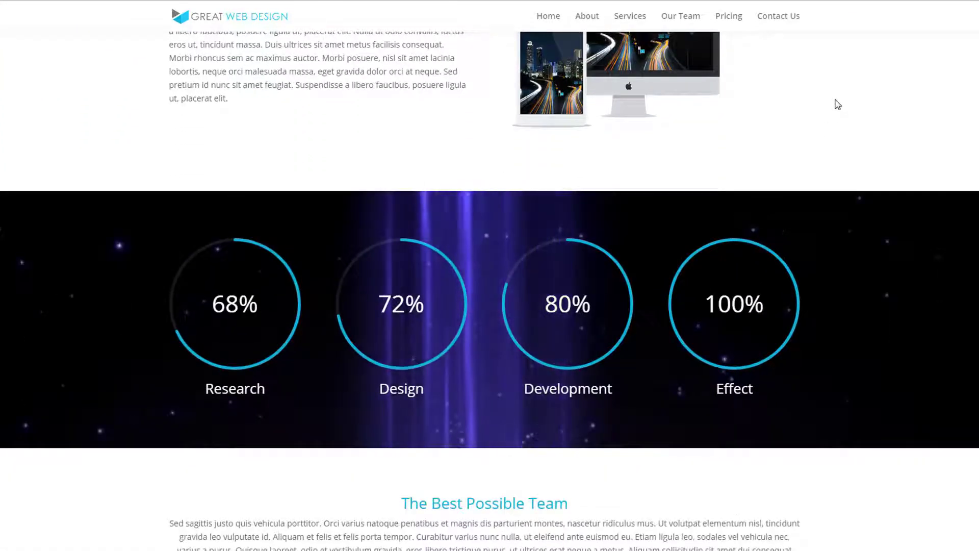
scroll(838, 104, down, 8)
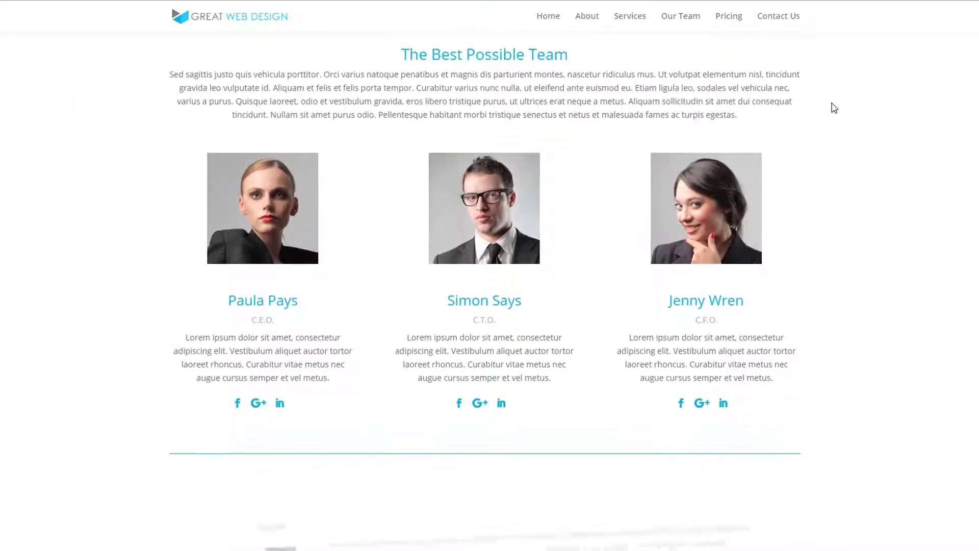
scroll(834, 108, down, 10)
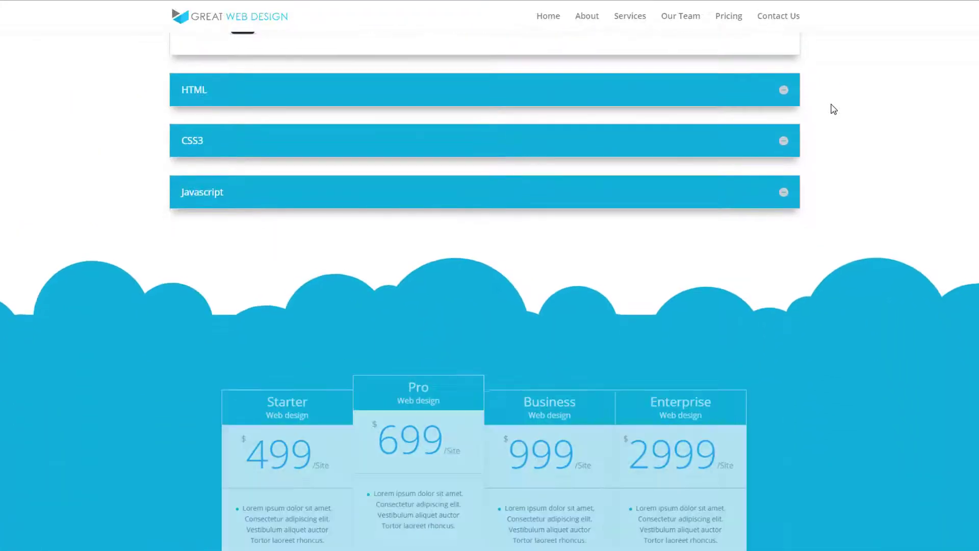
scroll(834, 109, down, 8)
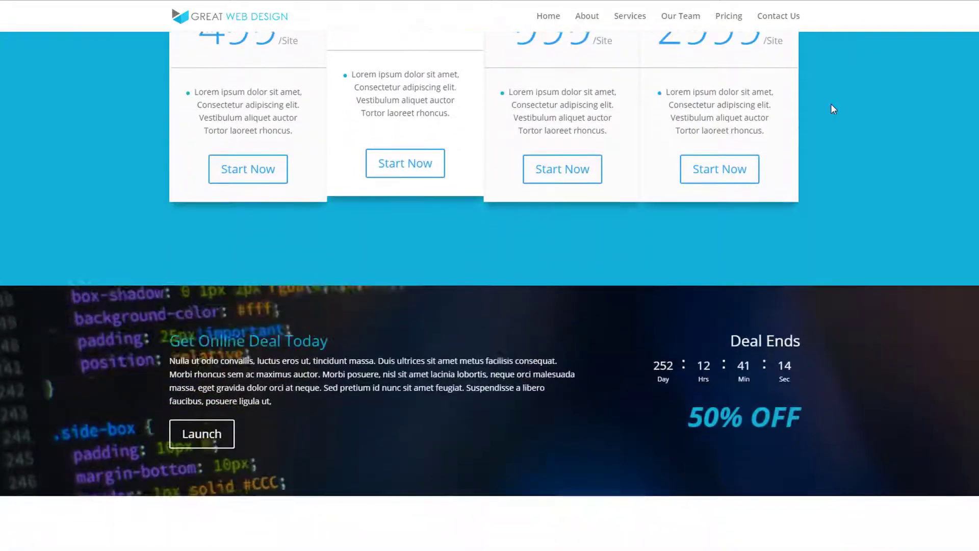
scroll(832, 109, down, 8)
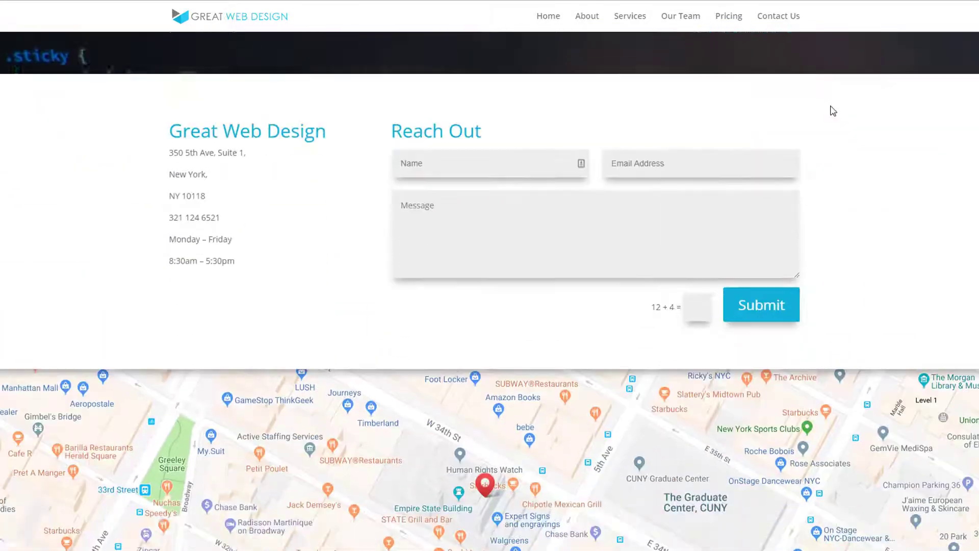
scroll(832, 110, down, 3)
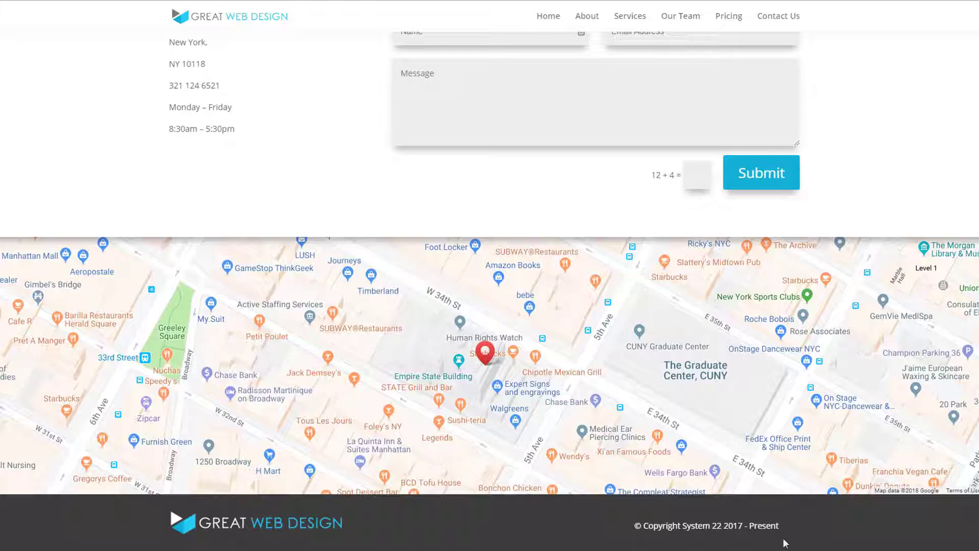
Step: Return to the start of the page and visit its About, Services, Our Team, Pricing and Contact Us sections
key(Home)
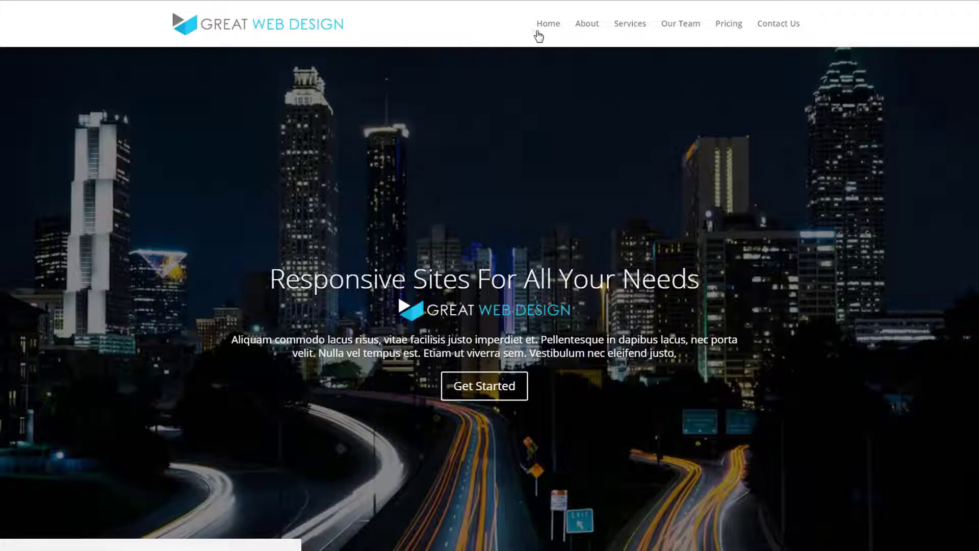
click(589, 26)
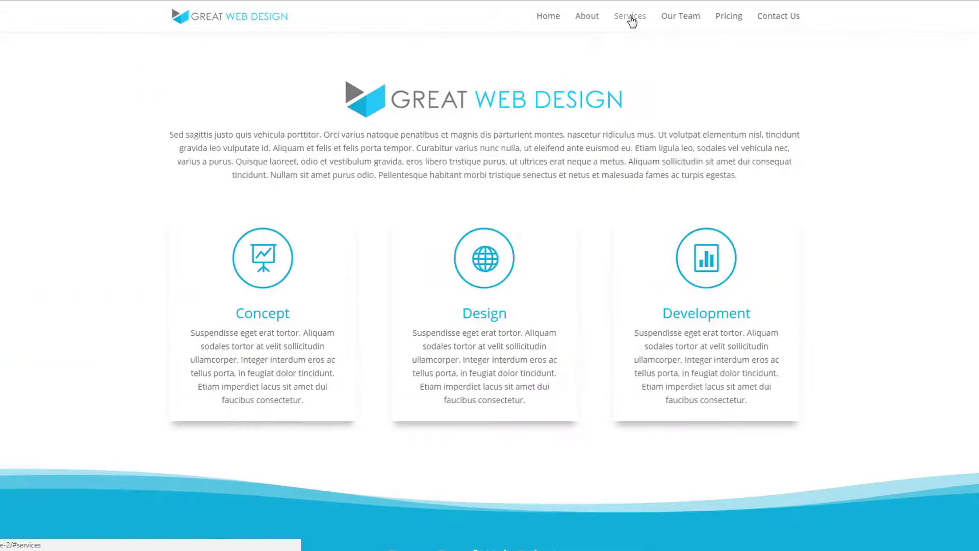
click(631, 19)
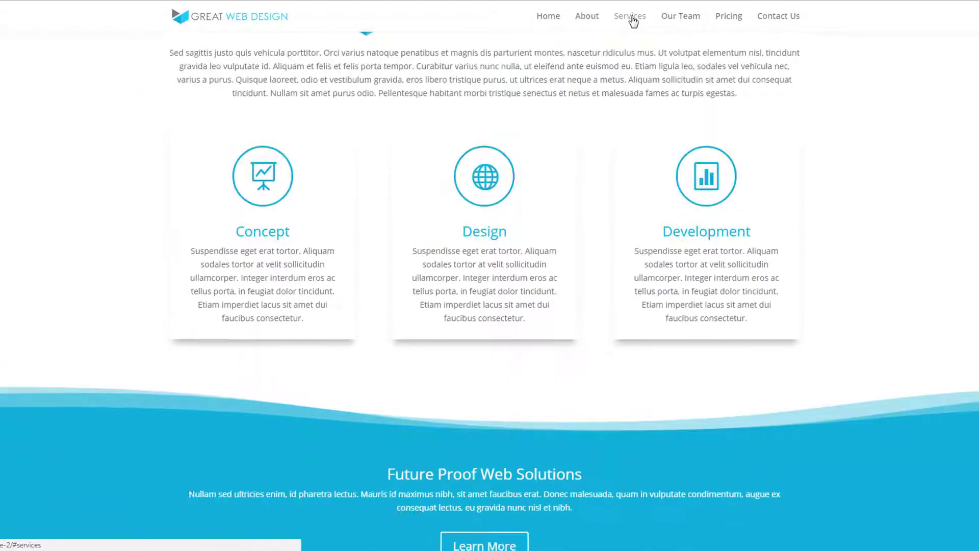
click(679, 21)
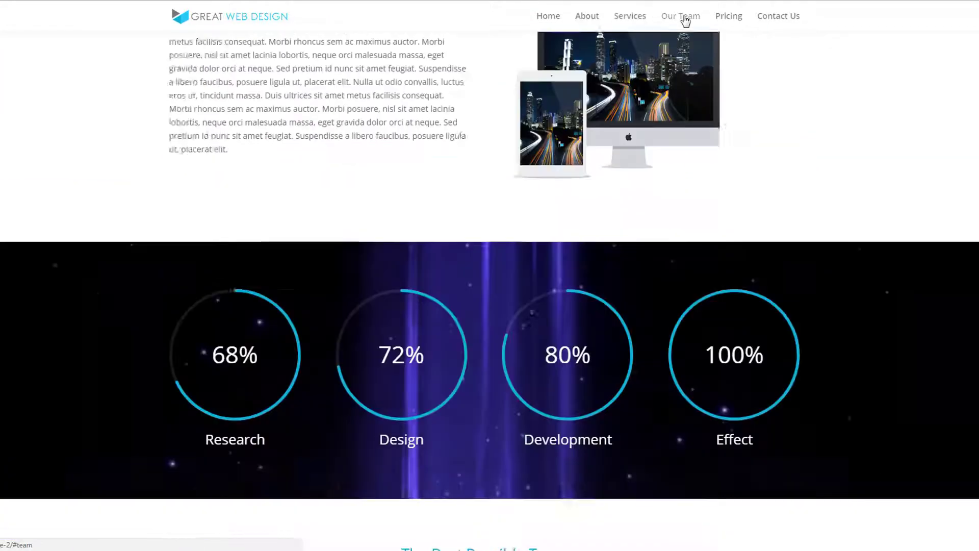
click(738, 21)
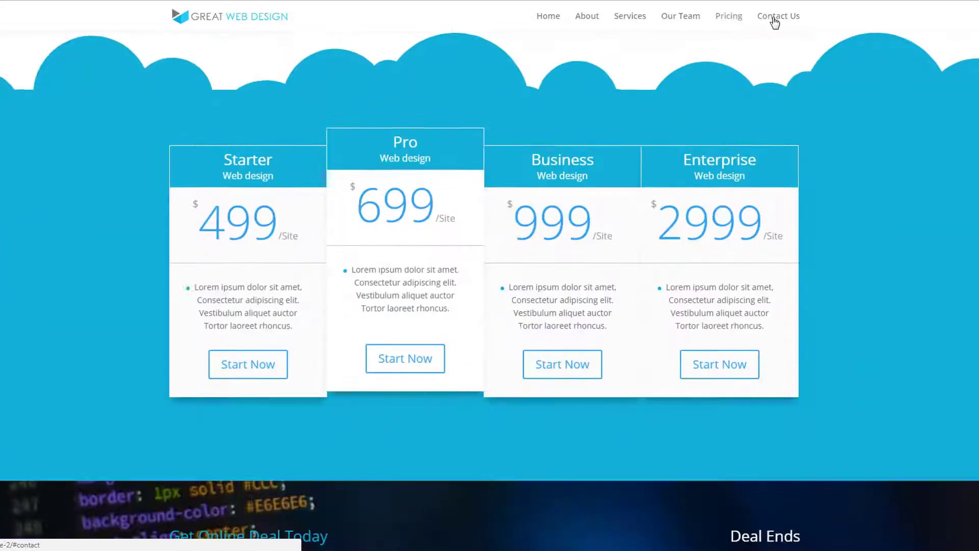
click(776, 22)
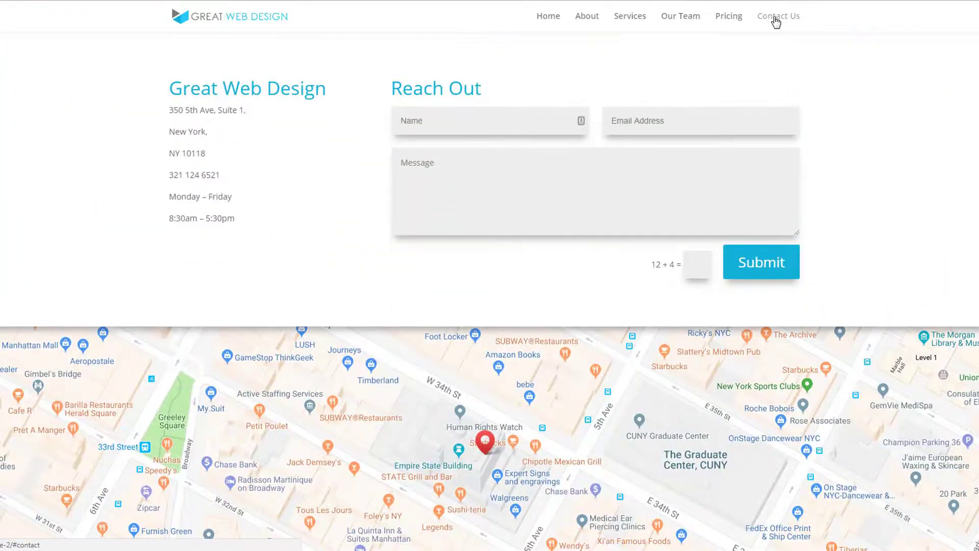
click(977, 459)
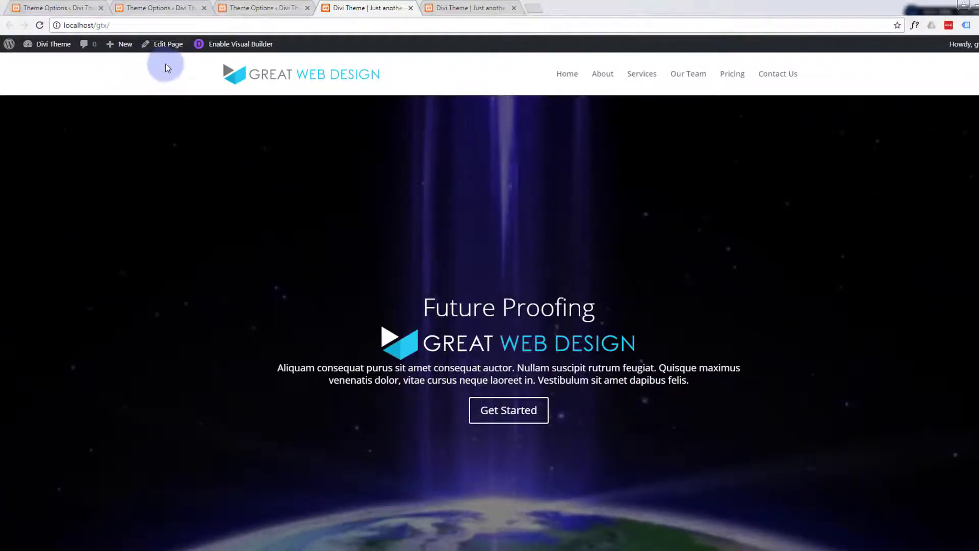
Step: Enable the Visual Builder on the localhost/gtx page and open the settings of the blue "Future Proof Web Solutions" section
click(217, 45)
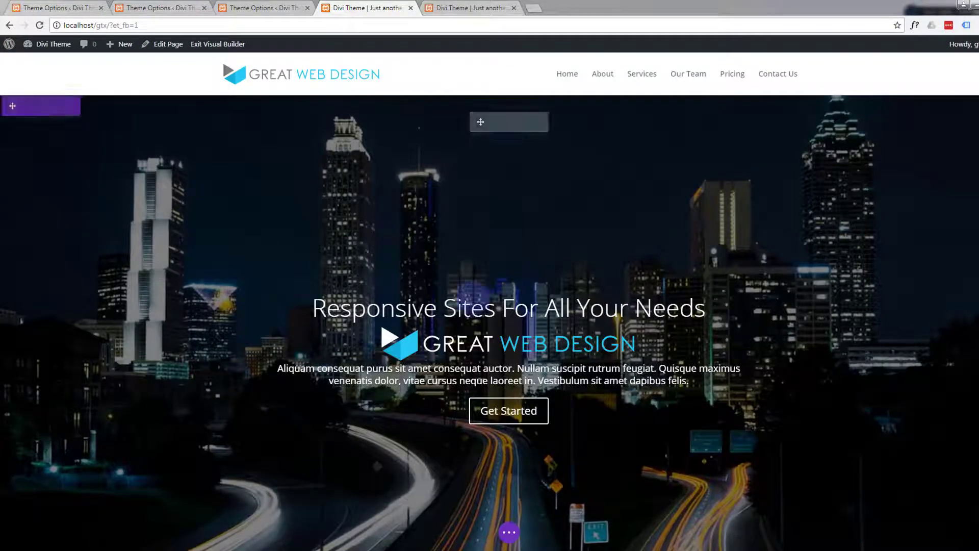
scroll(147, 237, down, 2)
scroll(148, 237, down, 8)
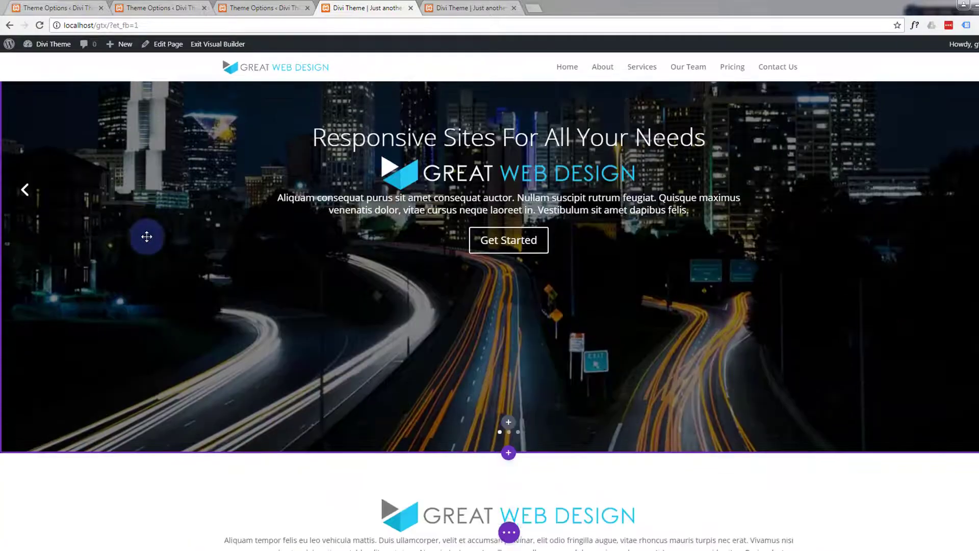
scroll(147, 236, down, 4)
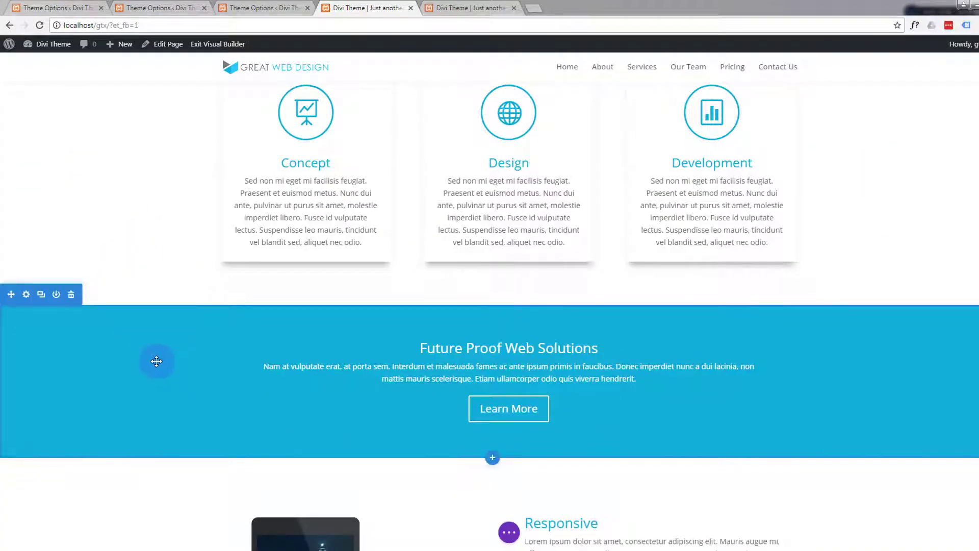
click(26, 295)
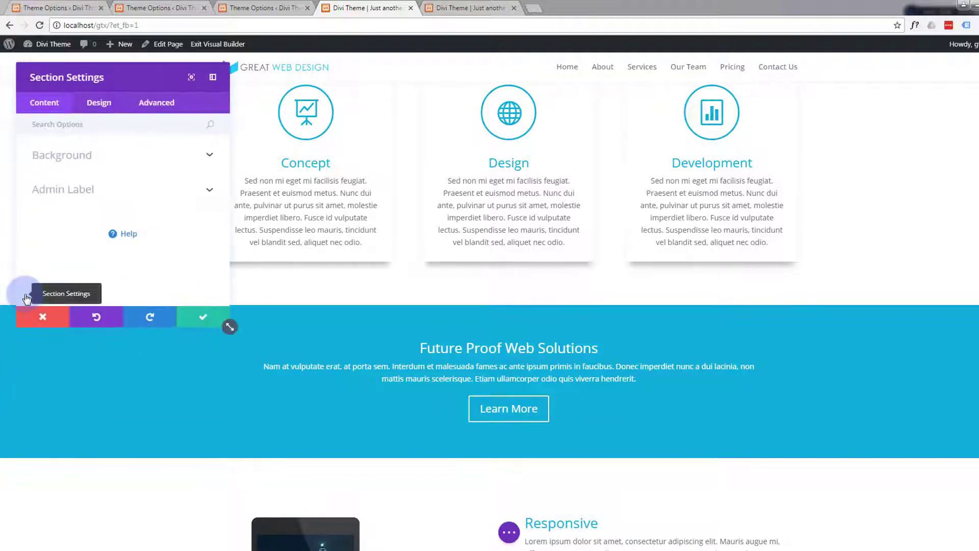
Step: Open the section's divider design options, check the bottom divider, and select the top divider for editing
click(96, 106)
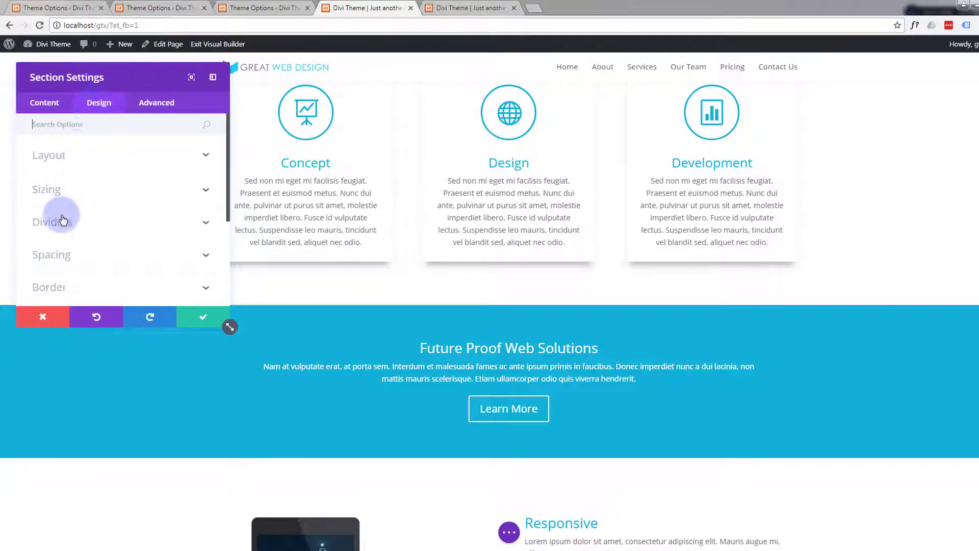
click(206, 225)
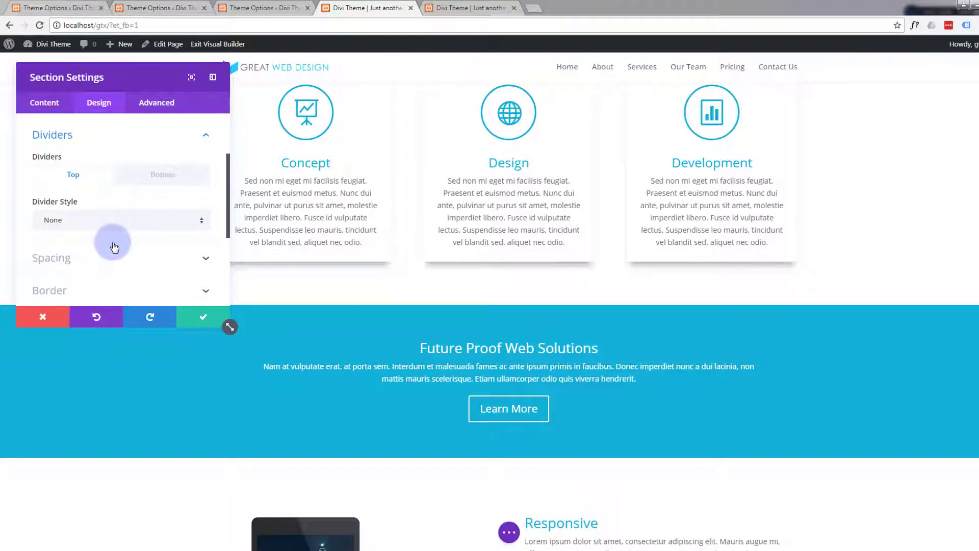
scroll(114, 247, down, 3)
scroll(114, 247, up, 2)
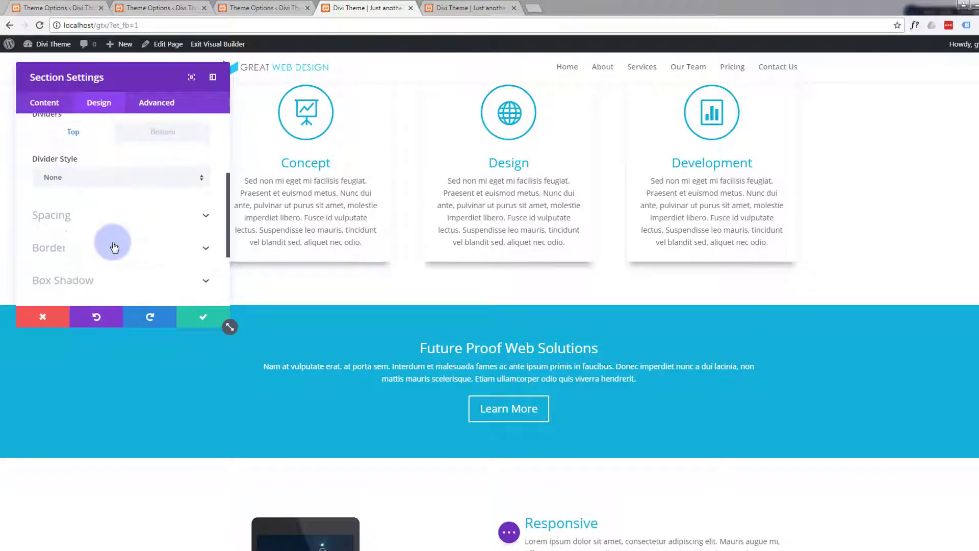
scroll(114, 247, up, 1)
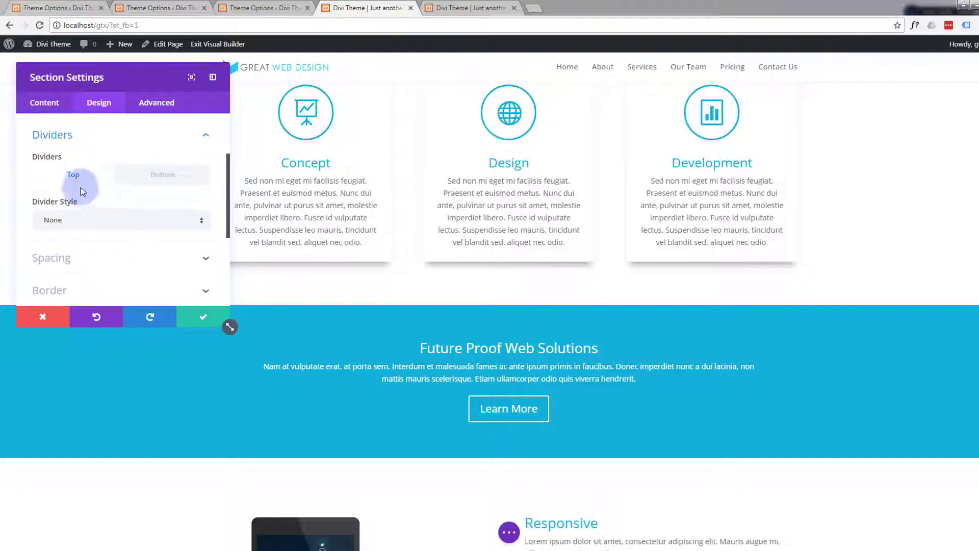
click(147, 178)
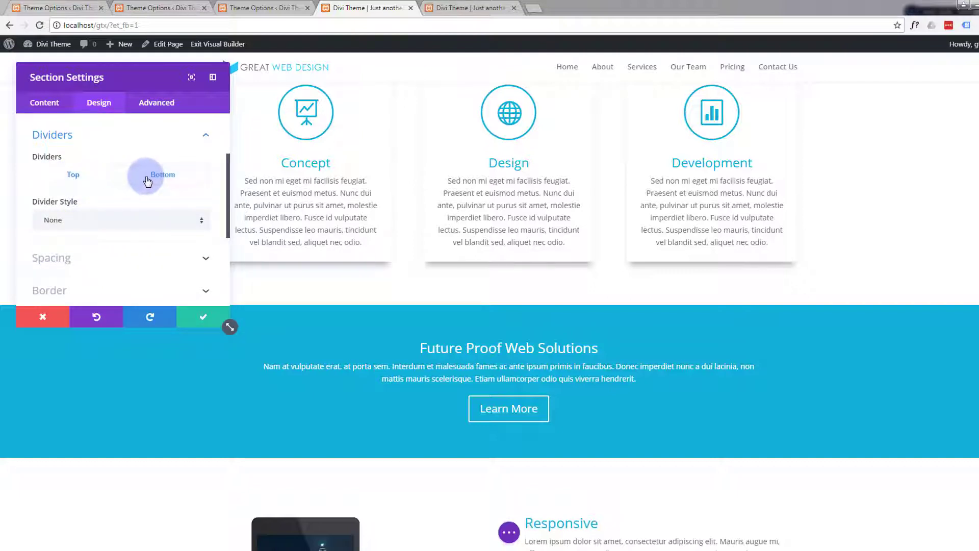
click(71, 179)
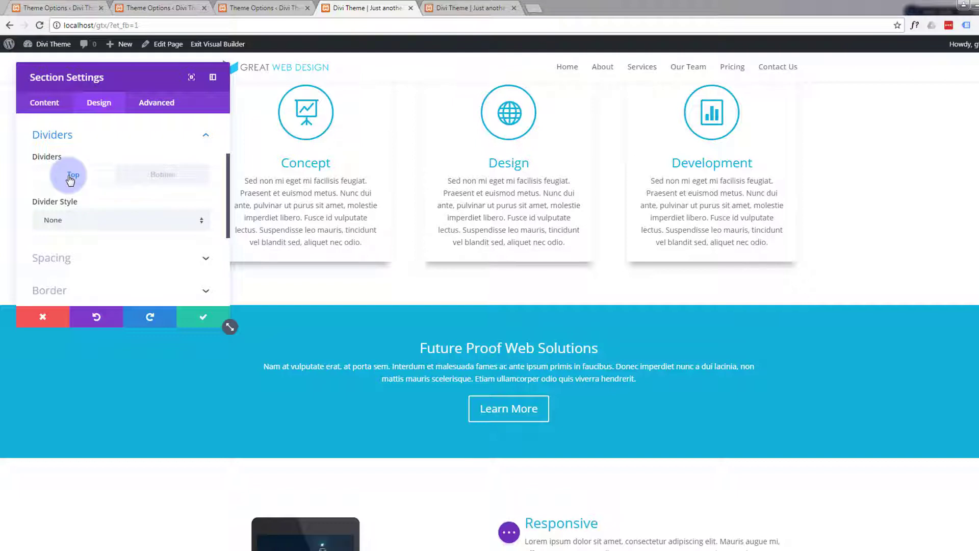
Step: Review the available divider styles and apply the layered, semi-transparent wave style to the section's top divider
click(200, 220)
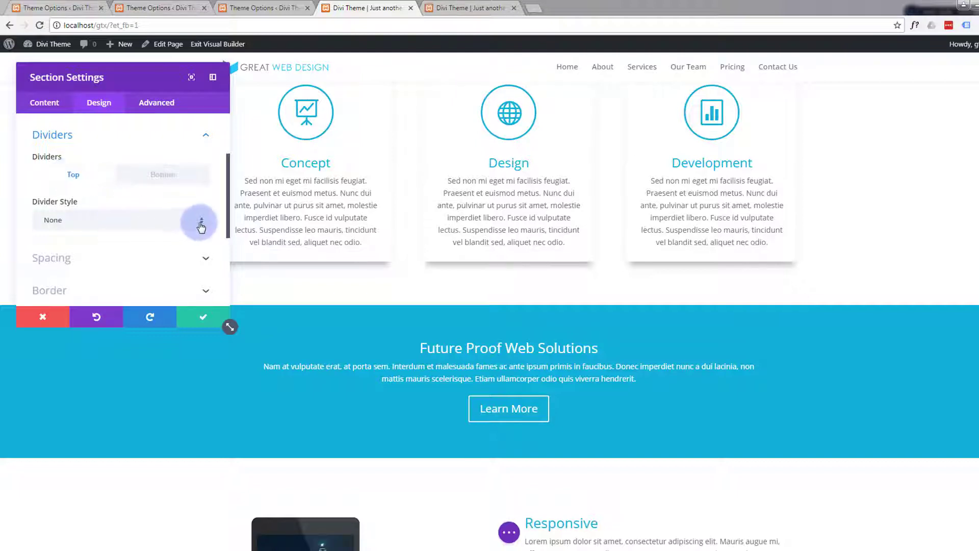
scroll(137, 265, down, 3)
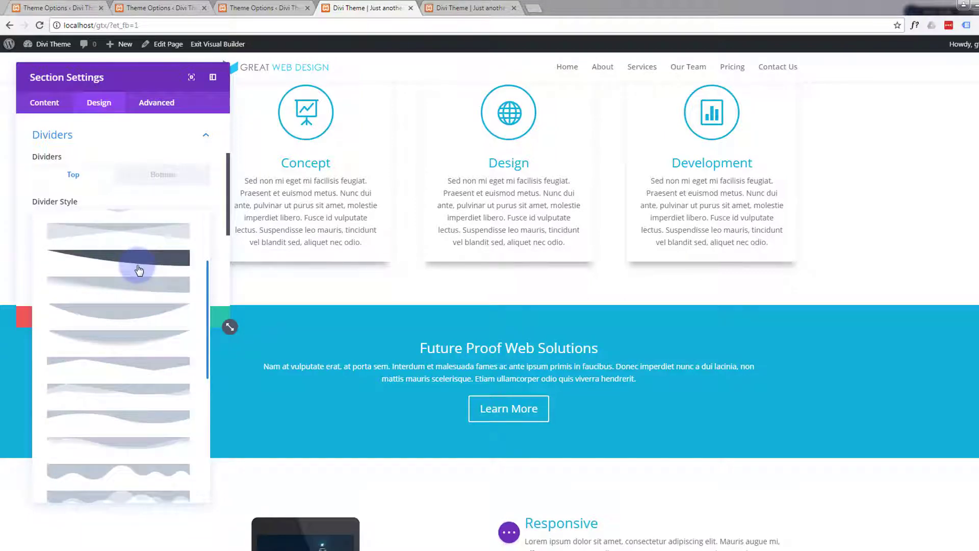
scroll(139, 270, down, 1)
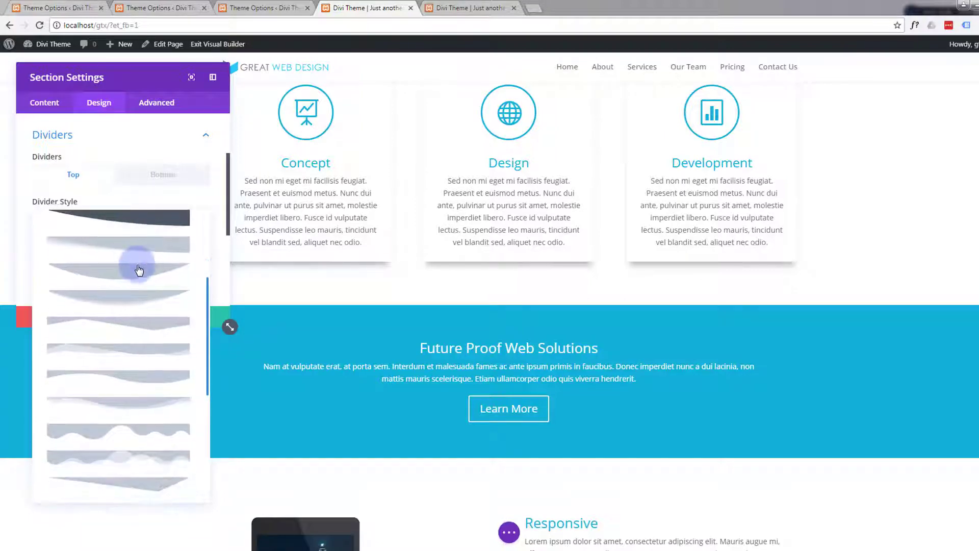
scroll(138, 271, down, 1)
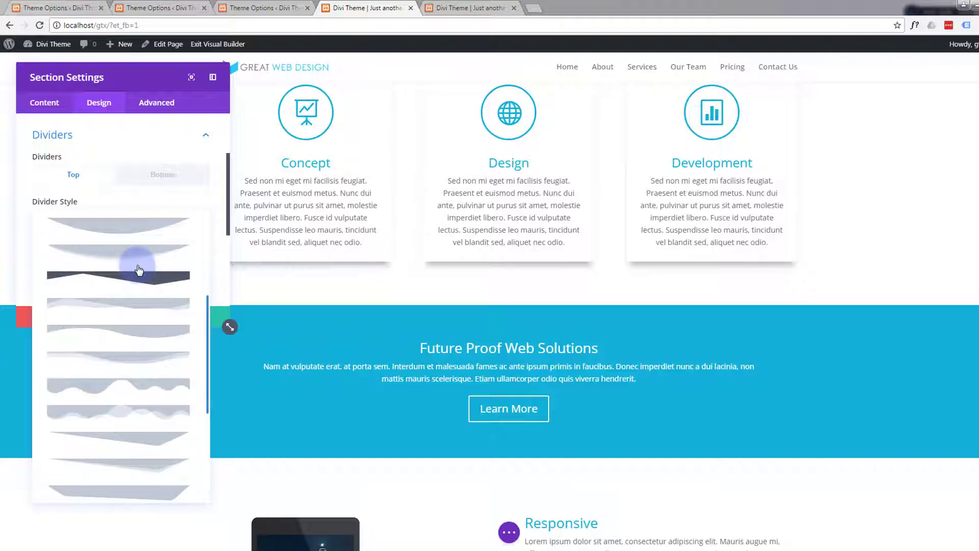
scroll(138, 269, down, 1)
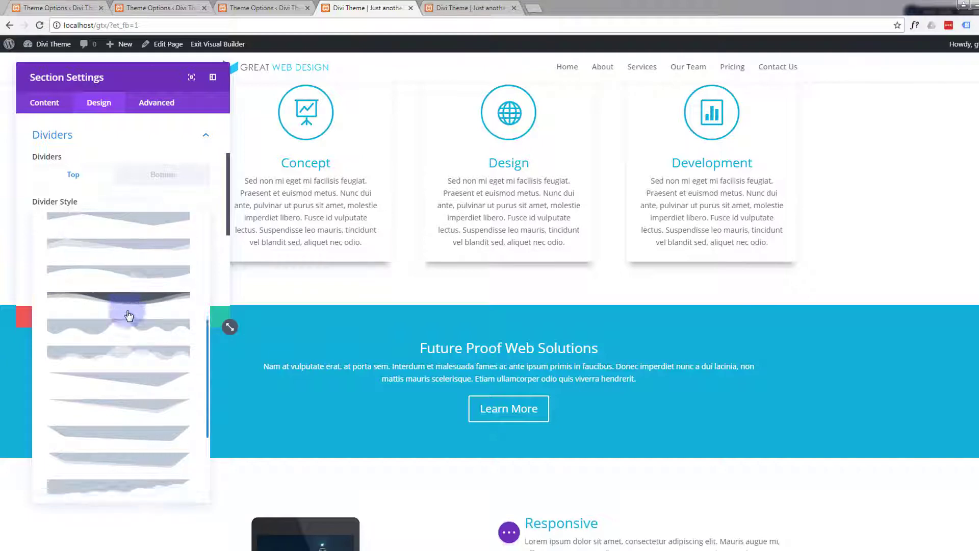
scroll(129, 315, down, 4)
scroll(128, 313, up, 10)
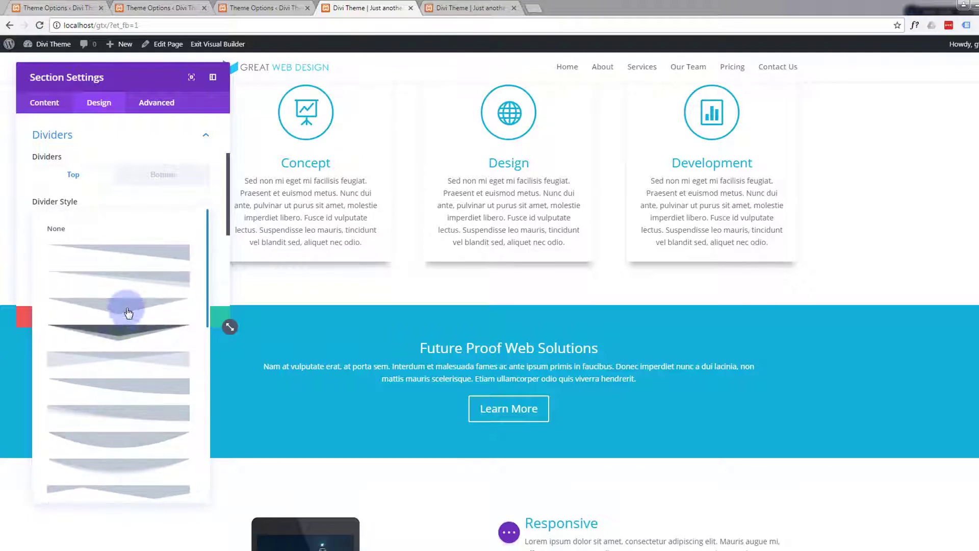
scroll(129, 313, down, 5)
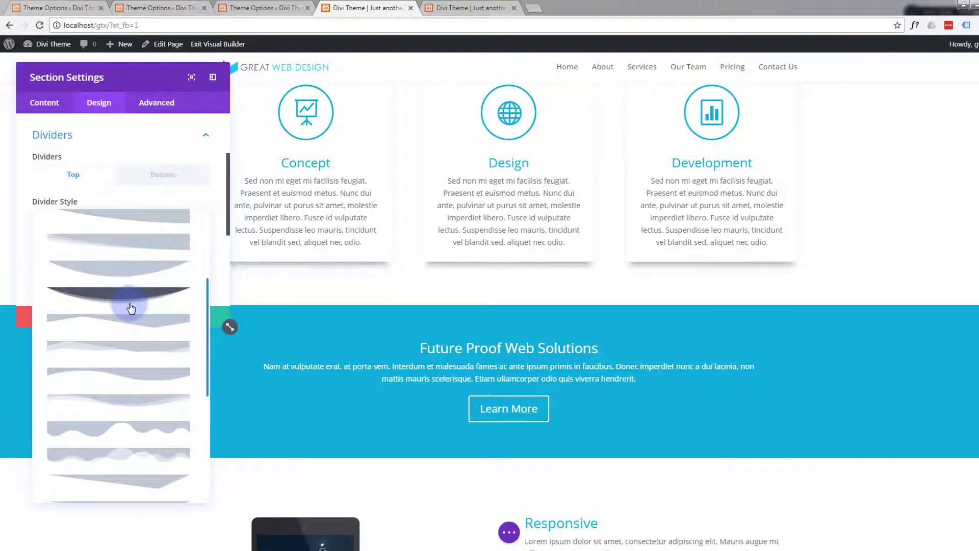
click(125, 339)
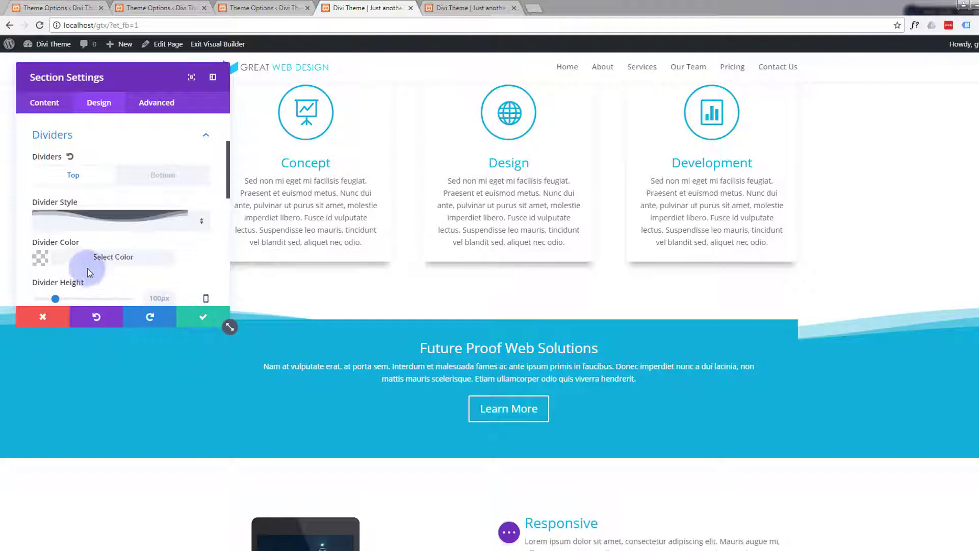
Step: Apply the layered, semi-transparent wave style to the blue section's bottom divider and save the section settings
click(159, 176)
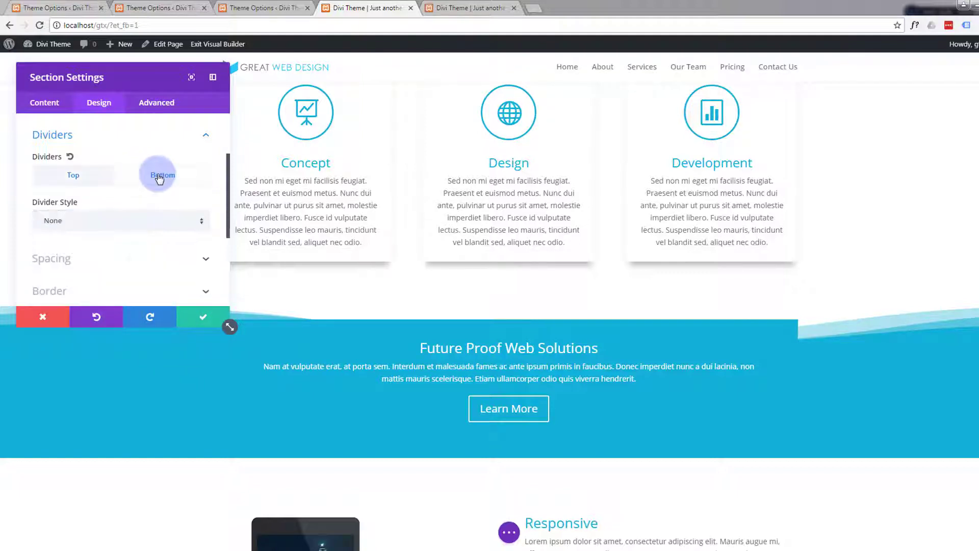
click(191, 222)
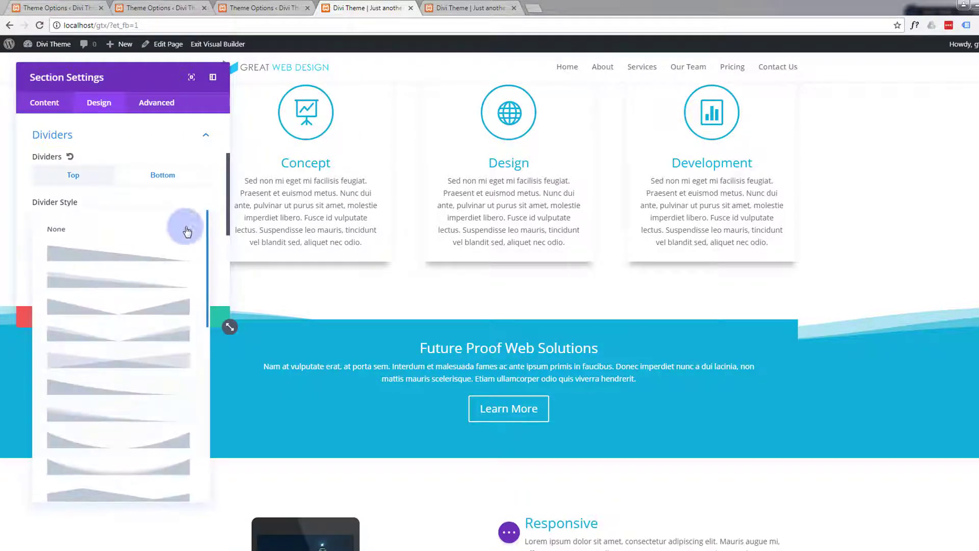
scroll(148, 258, down, 2)
scroll(151, 275, down, 1)
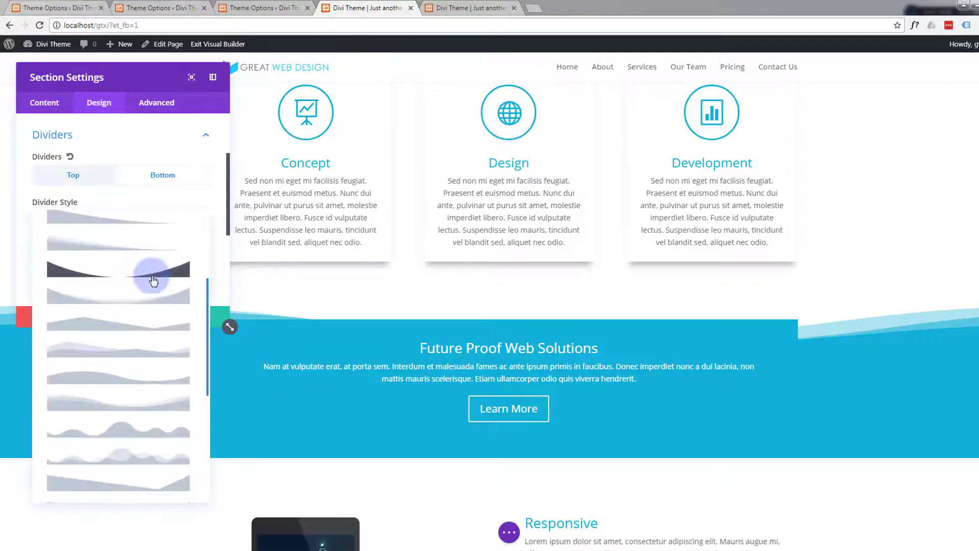
scroll(151, 278, down, 2)
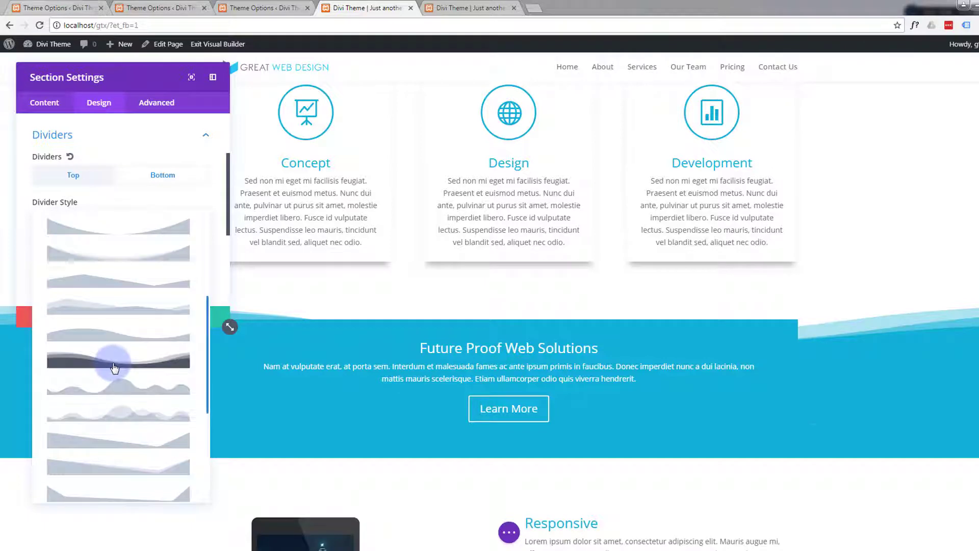
click(114, 361)
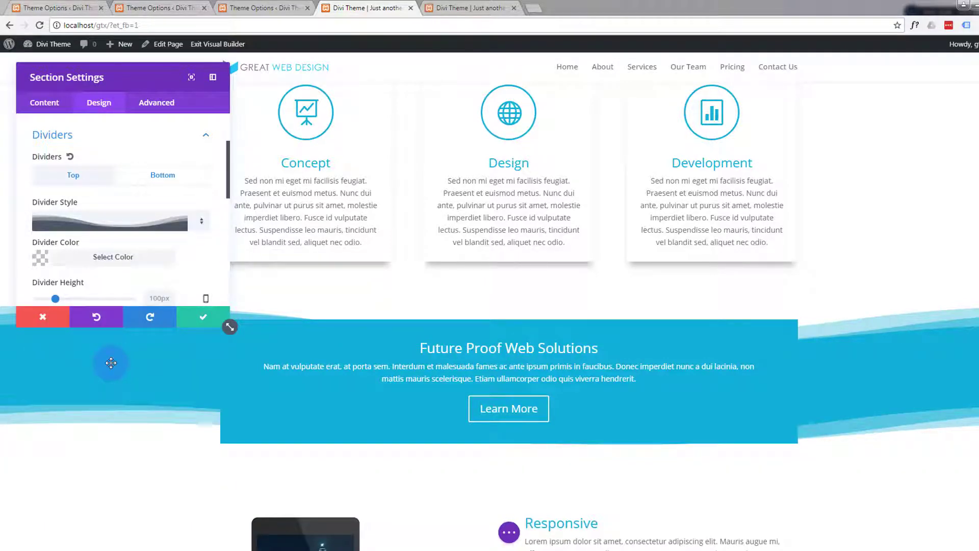
click(202, 318)
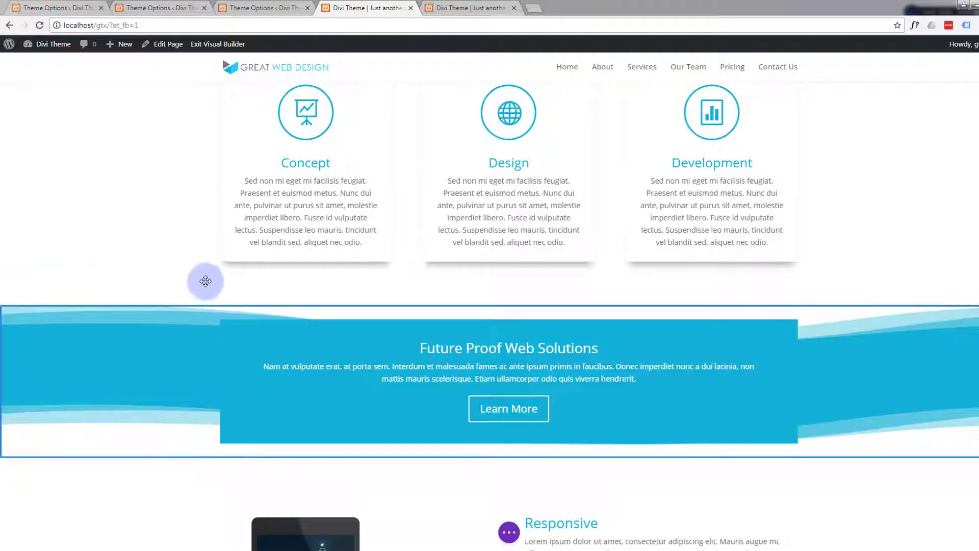
Step: Increase the top and bottom padding of the "Future Proof Web Solutions" section to give its content room between the wave dividers
drag(198, 318, 186, 345)
drag(102, 497, 99, 544)
drag(98, 545, 99, 540)
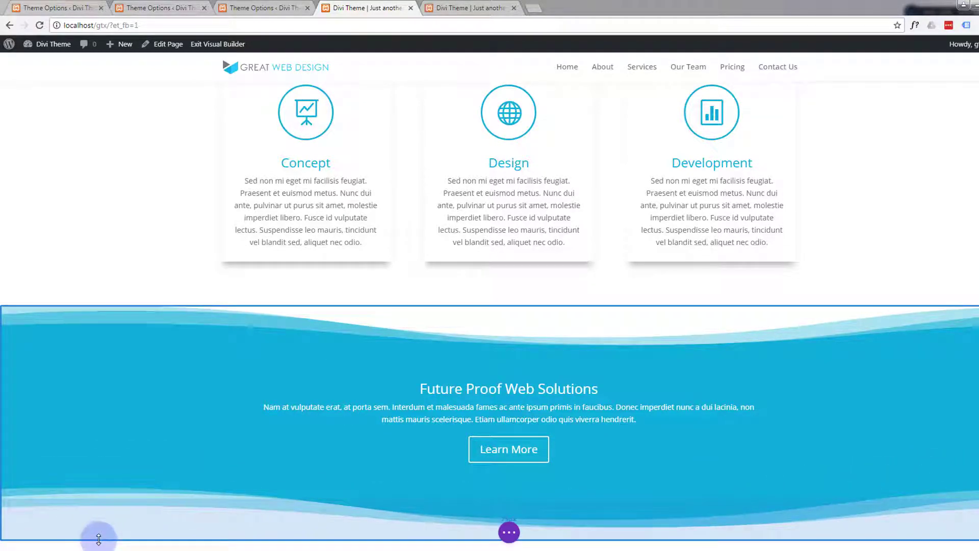
mouse_move(99, 536)
mouse_down()
mouse_move(103, 521)
mouse_move(103, 532)
mouse_up()
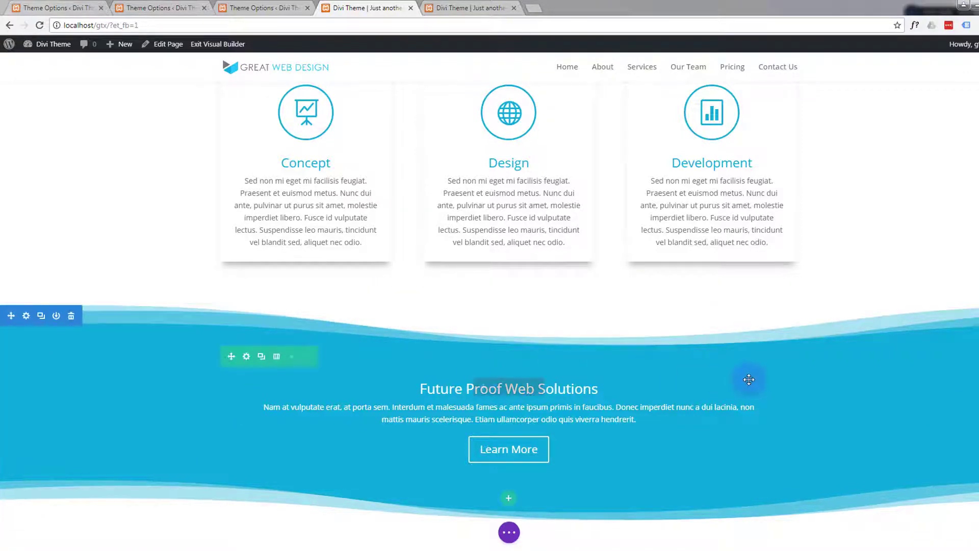
Step: Examine the finished wave dividers and look through the following page sections as far as the blue pricing section
scroll(836, 403, down, 3)
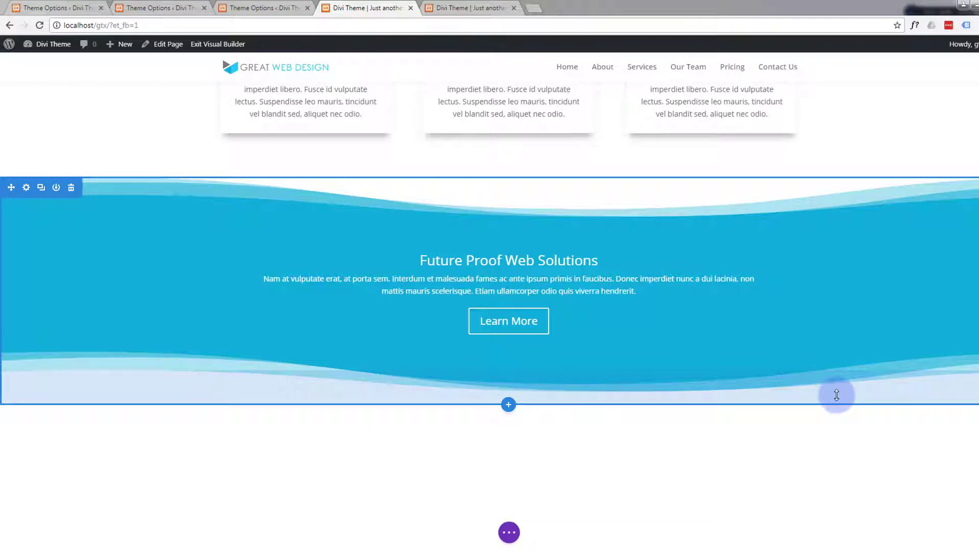
scroll(744, 351, down, 1)
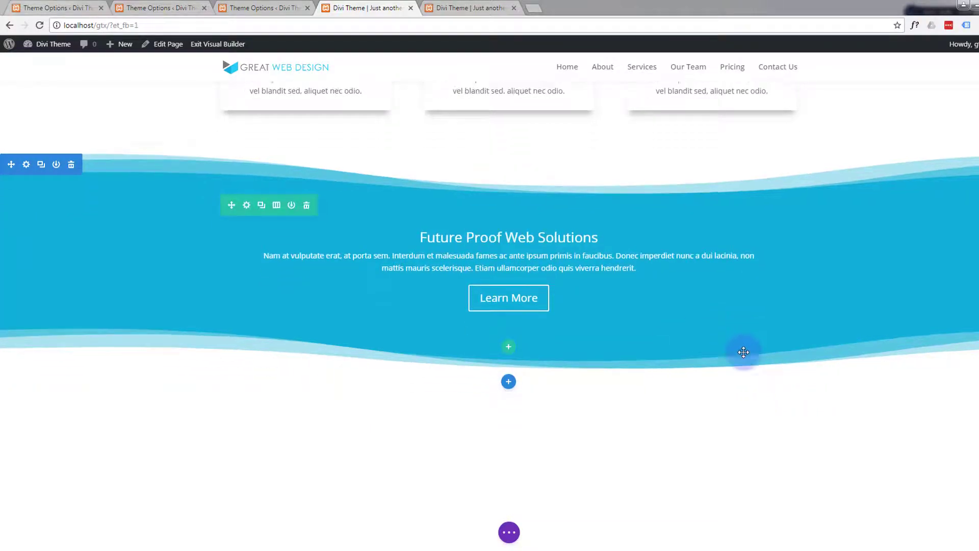
scroll(744, 353, down, 3)
scroll(720, 360, up, 1)
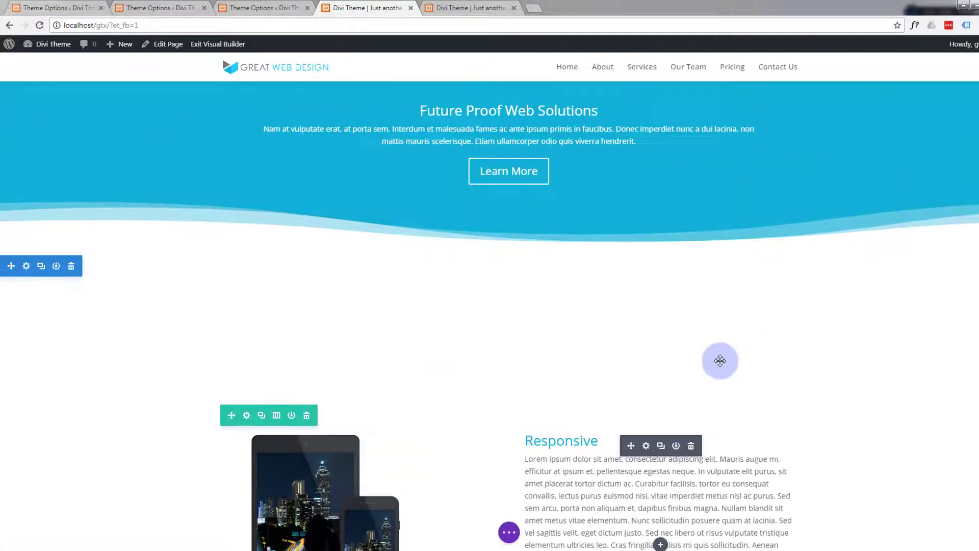
scroll(720, 361, up, 2)
scroll(720, 361, down, 4)
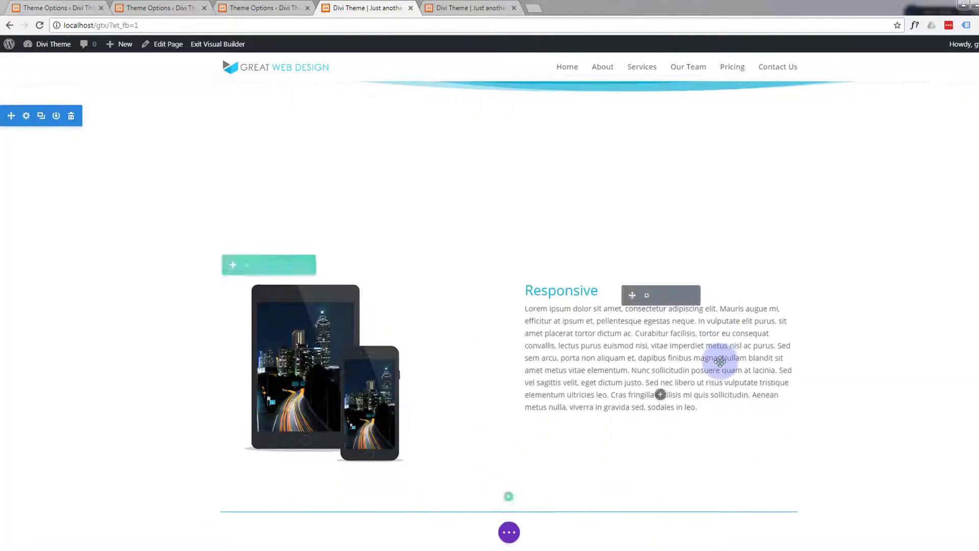
scroll(721, 360, down, 2)
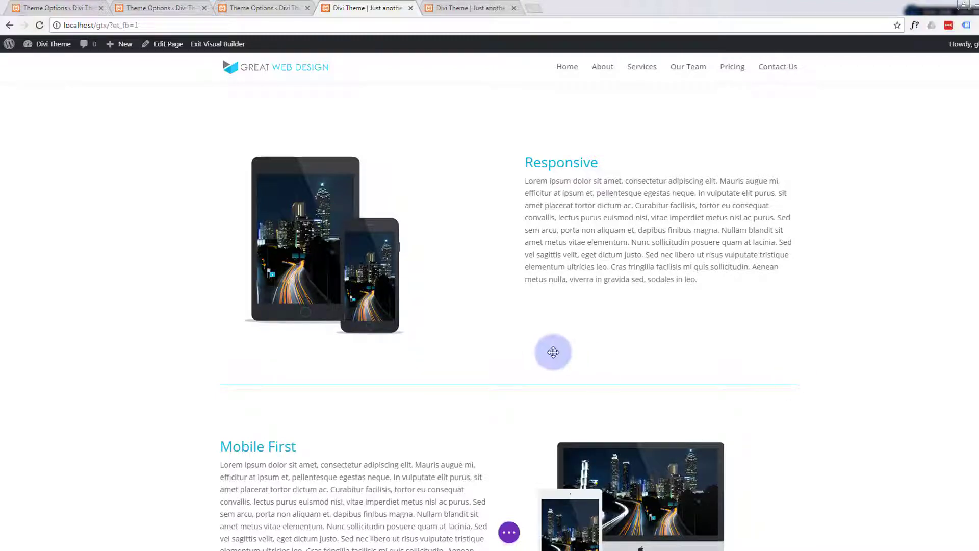
scroll(548, 352, down, 3)
scroll(545, 354, down, 8)
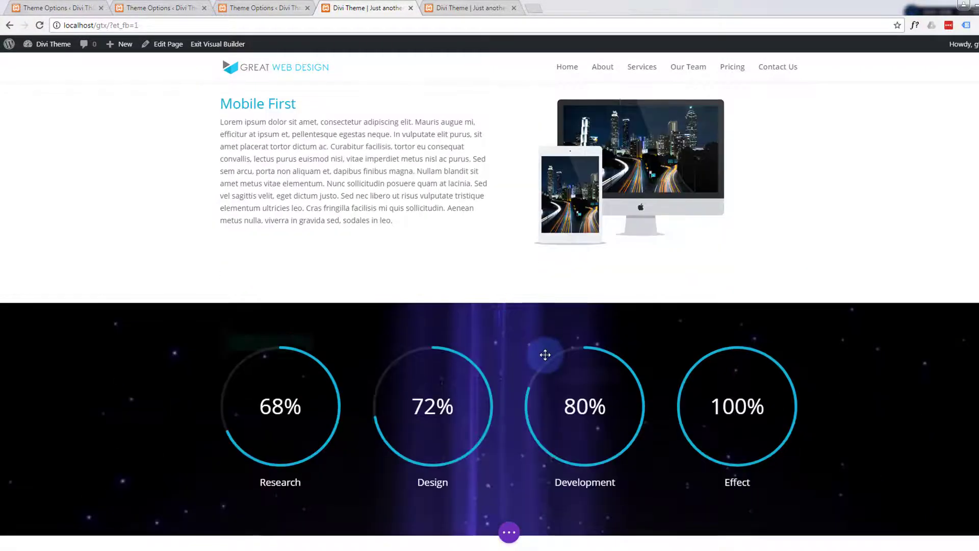
scroll(545, 355, down, 9)
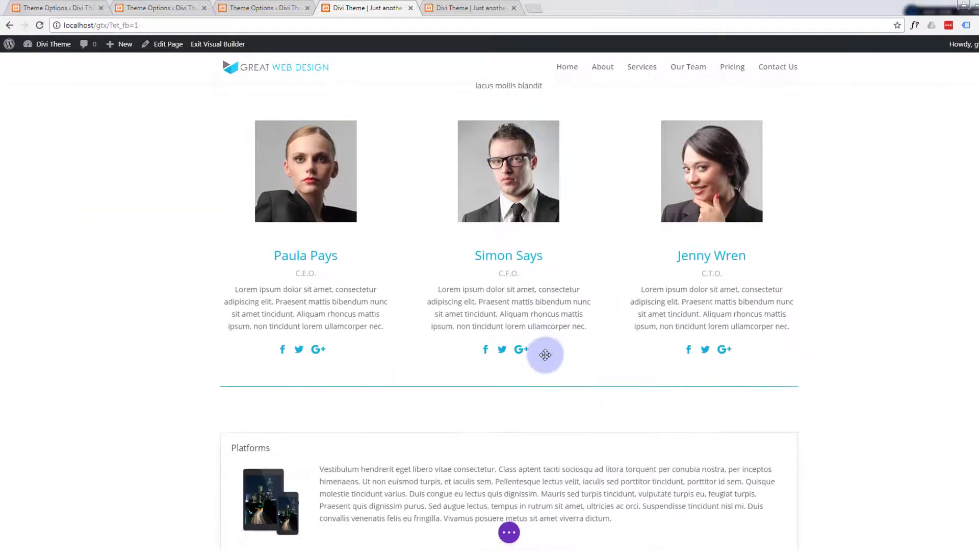
scroll(546, 354, down, 3)
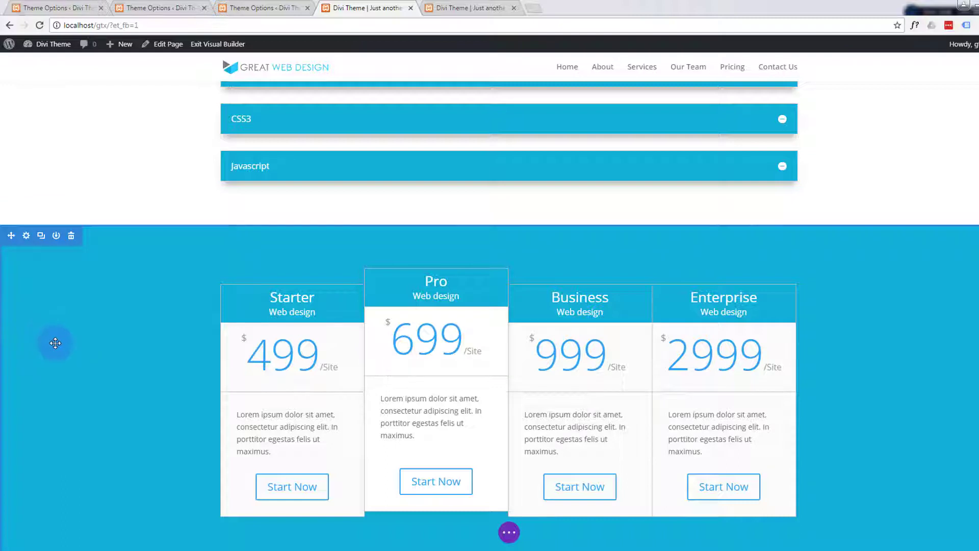
Step: Open the blue pricing section's settings and show the divider design options for its top divider
click(26, 237)
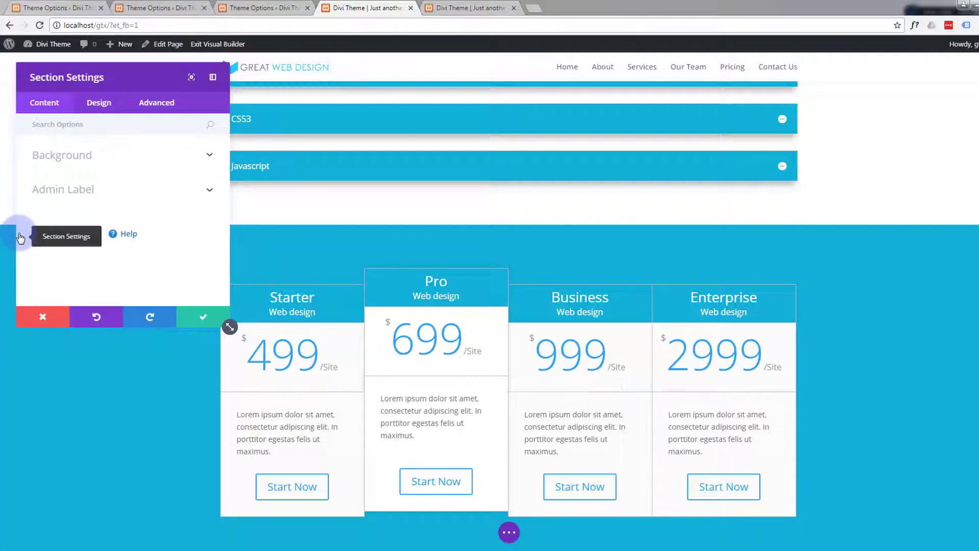
click(100, 106)
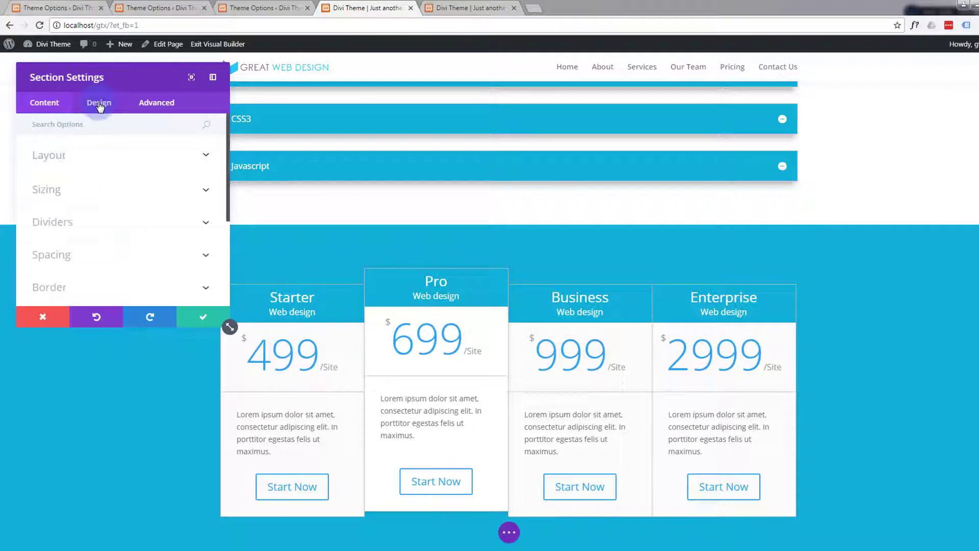
click(204, 222)
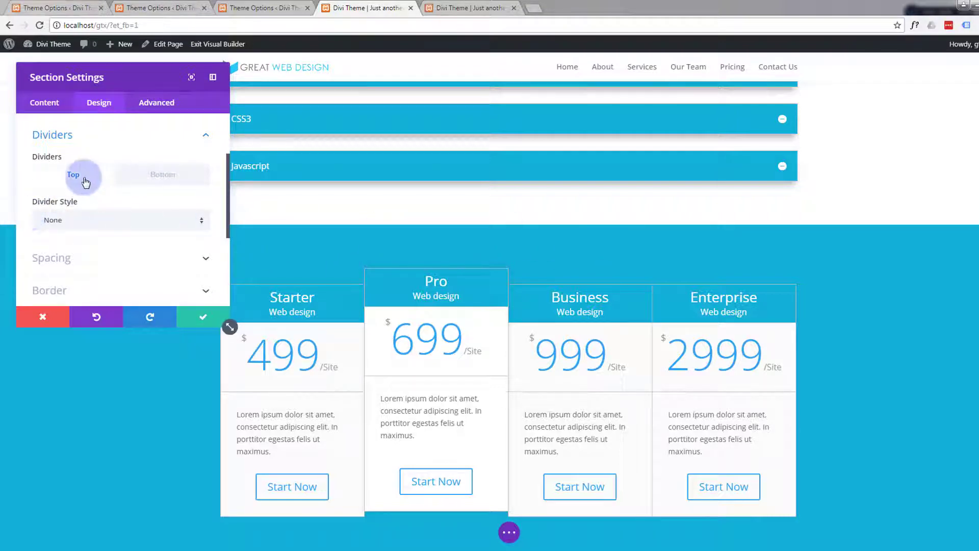
Step: Look through the divider styles and try to apply the layered cloud style to the pricing section's top divider
click(202, 225)
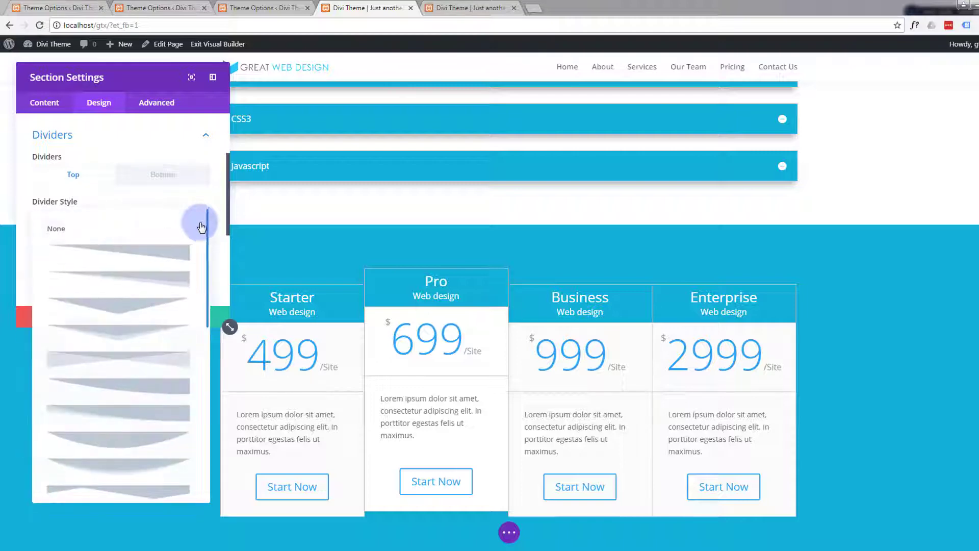
scroll(136, 265, down, 5)
click(137, 267)
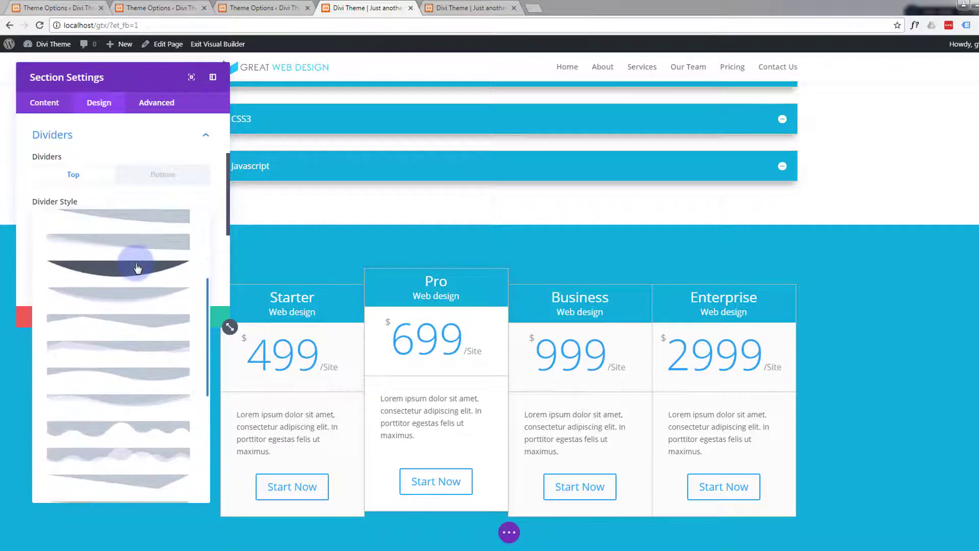
scroll(136, 267, down, 6)
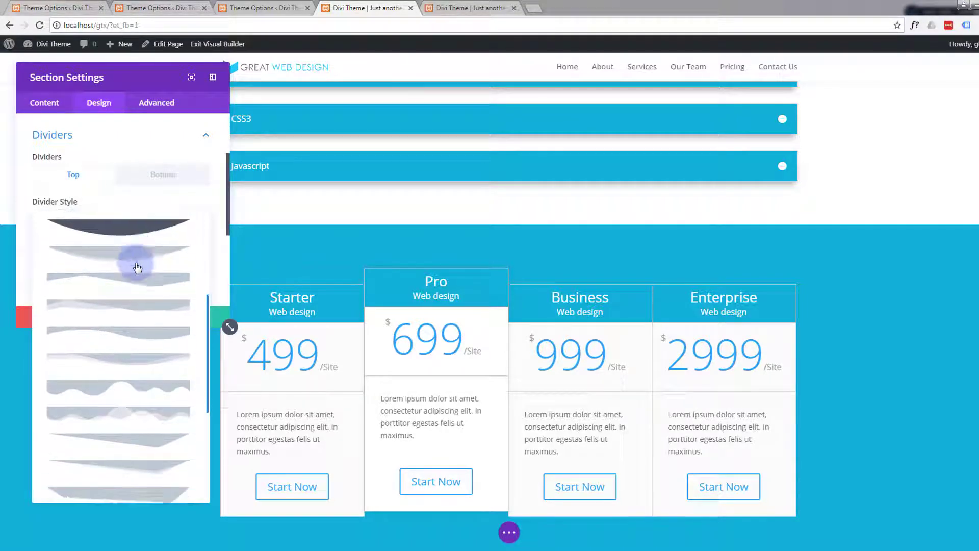
scroll(138, 267, down, 3)
click(137, 268)
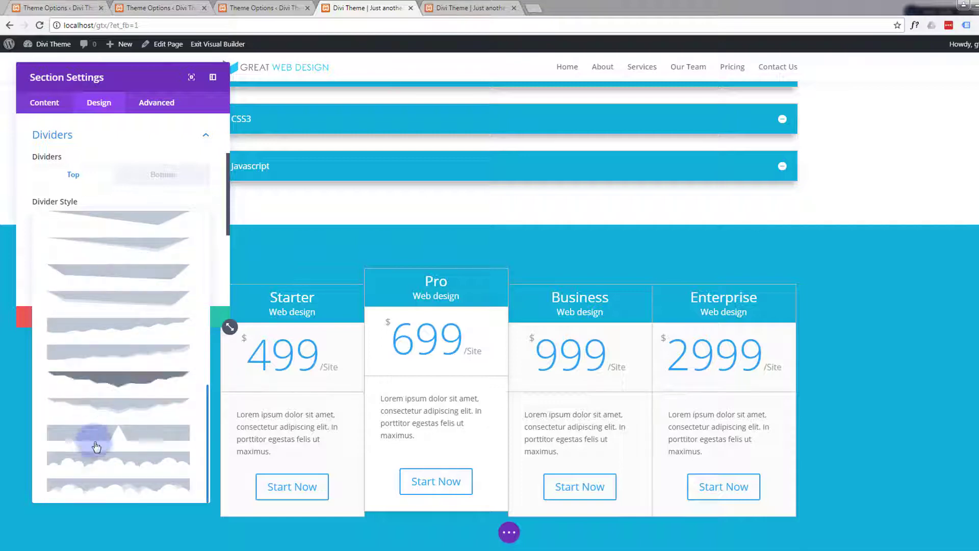
click(100, 462)
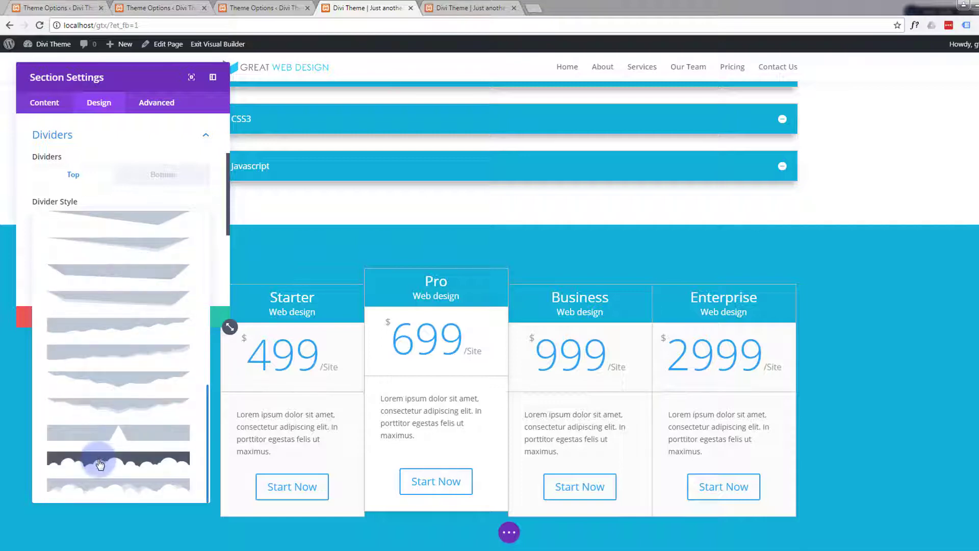
click(94, 499)
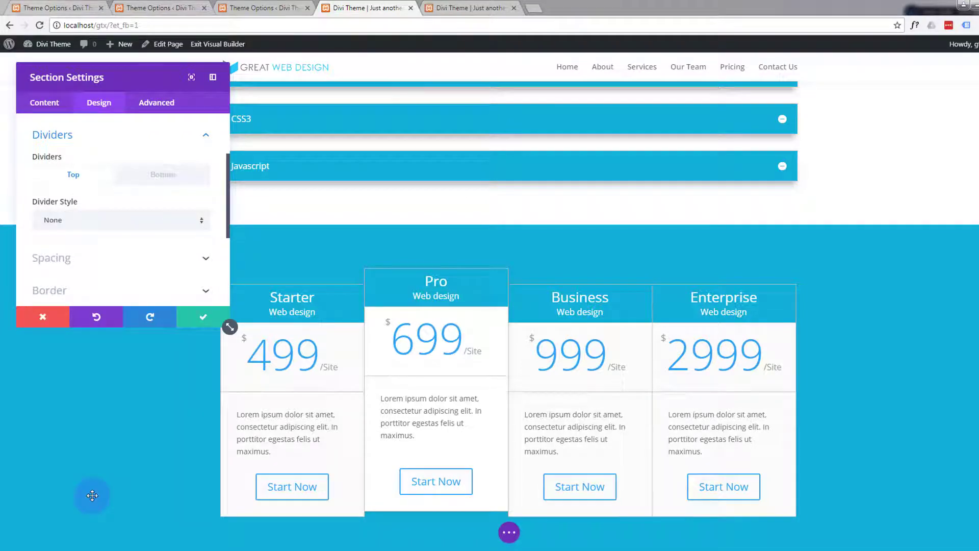
Step: Apply the layered, semi-transparent cloud style to the pricing section's top divider and save the section settings
click(186, 226)
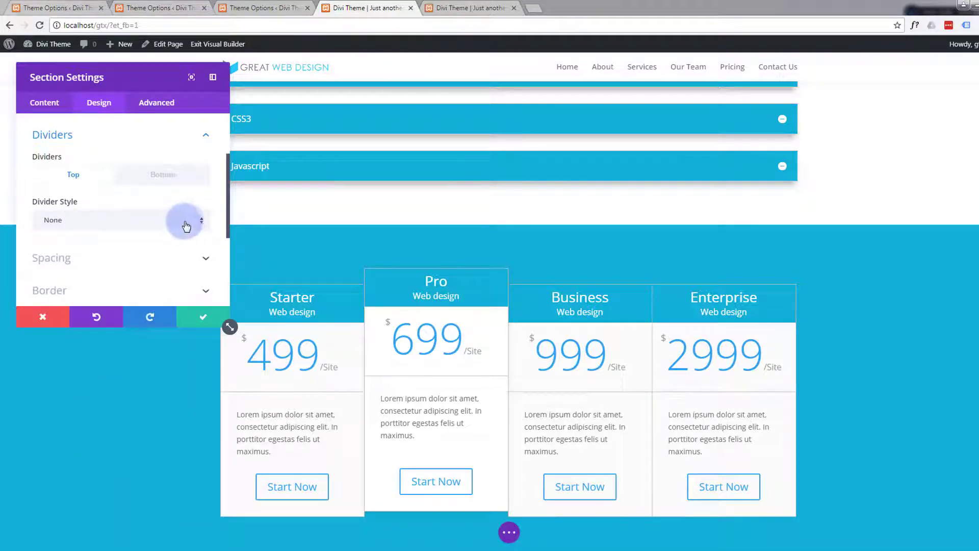
click(199, 225)
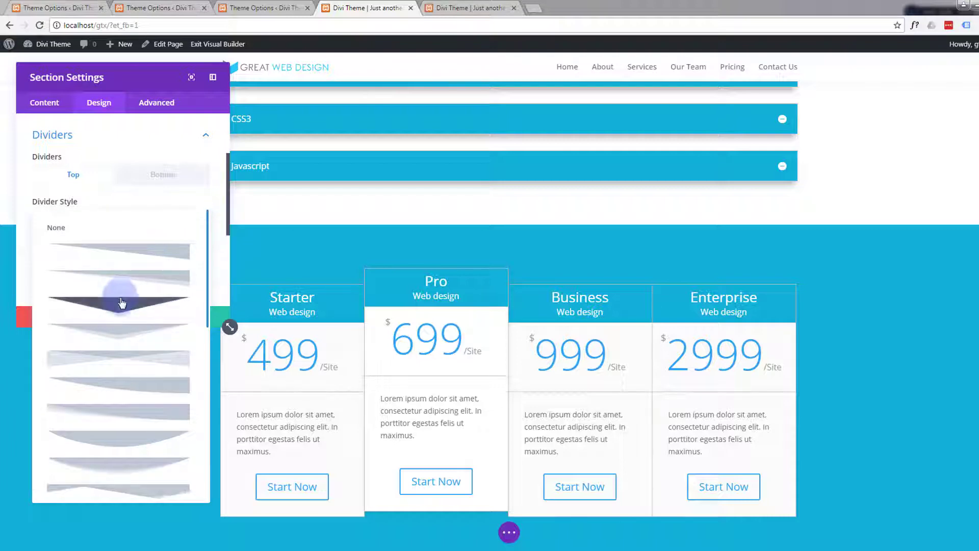
scroll(122, 301, down, 6)
scroll(122, 301, down, 5)
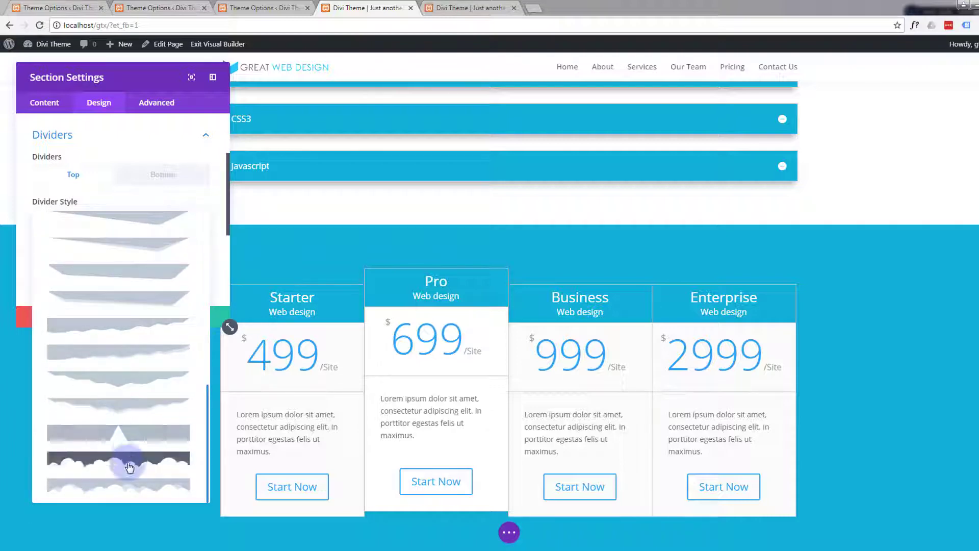
click(131, 487)
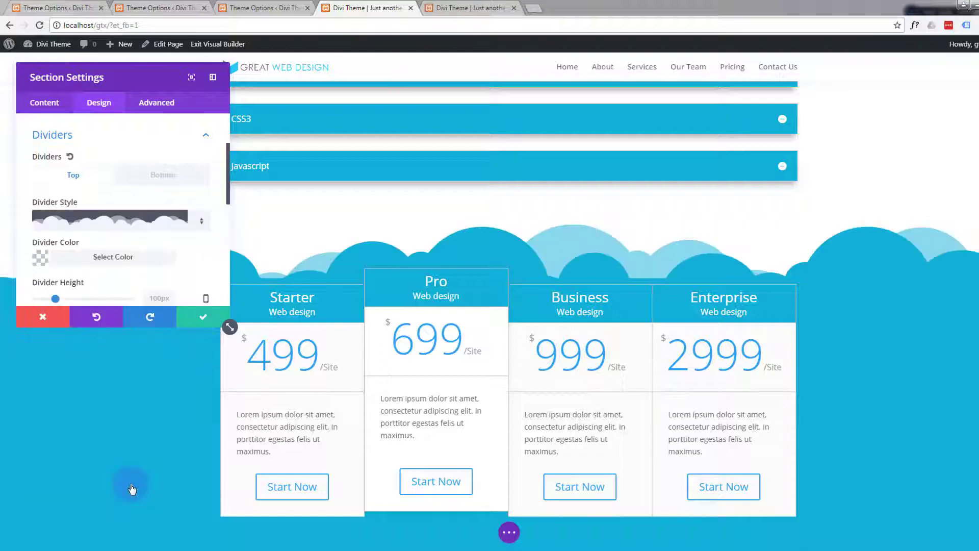
click(203, 318)
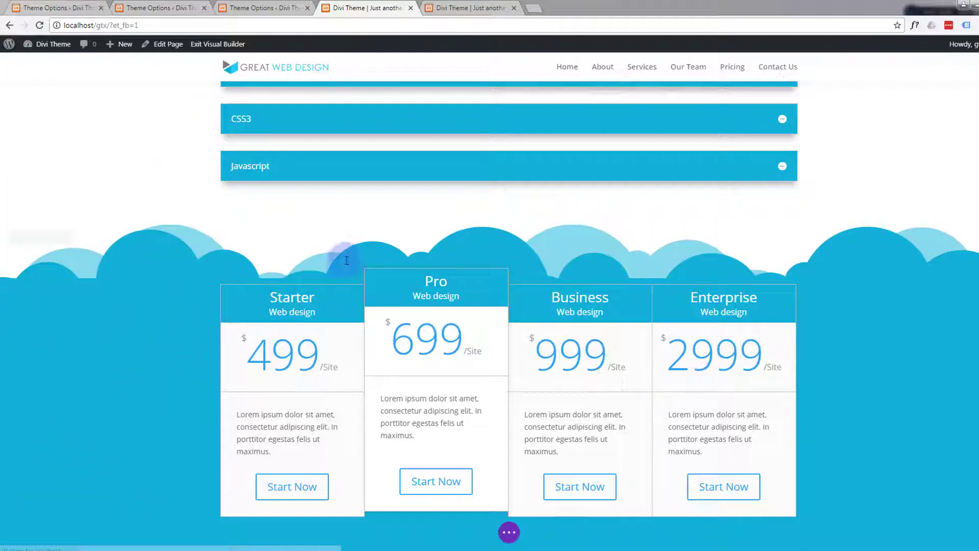
Step: Increase the pricing section's top padding in two stages to move the pricing tables clear of the cloud divider
mouse_move(369, 260)
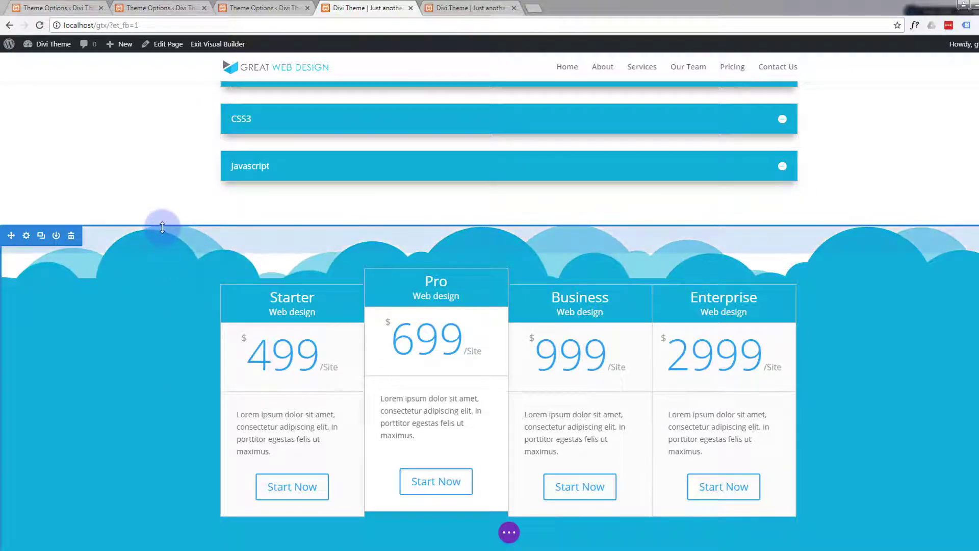
drag(162, 233, 149, 262)
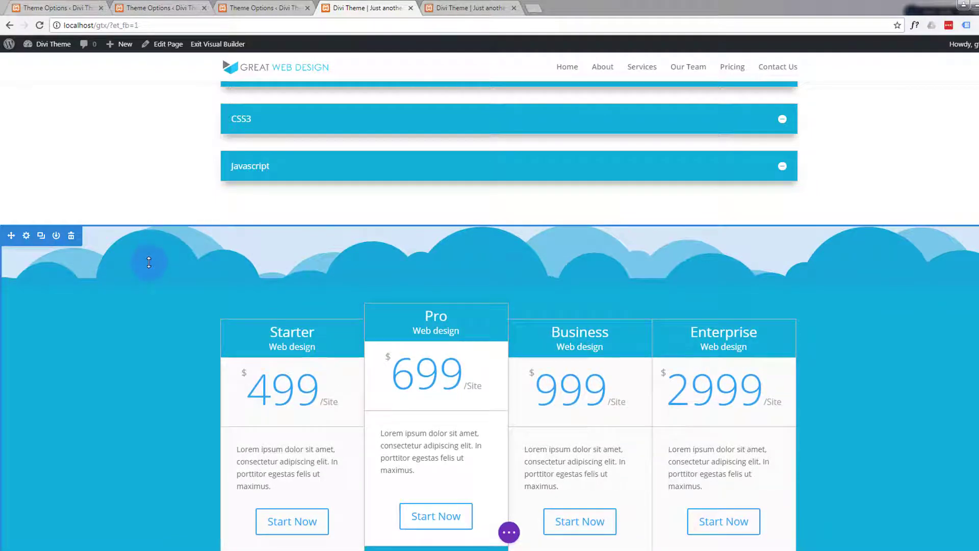
scroll(70, 320, down, 3)
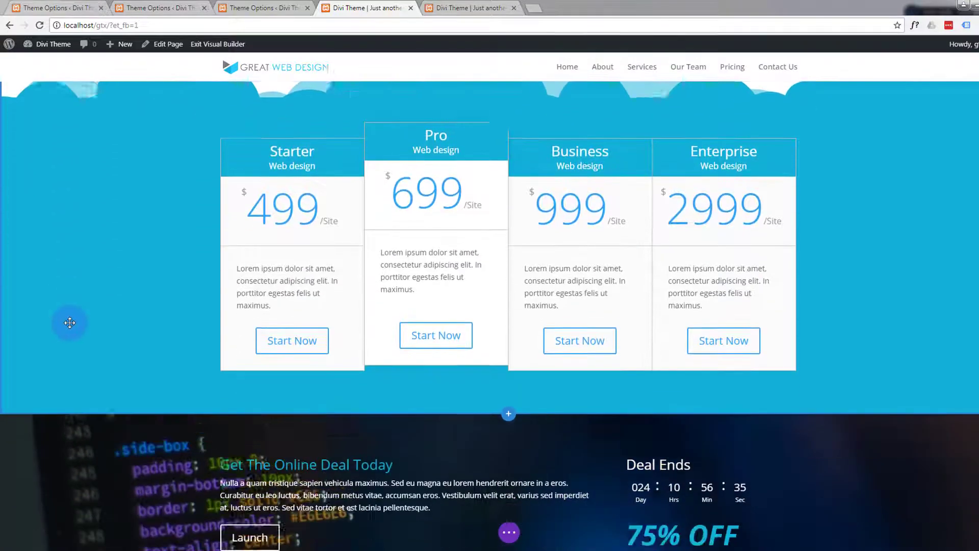
scroll(70, 323, up, 2)
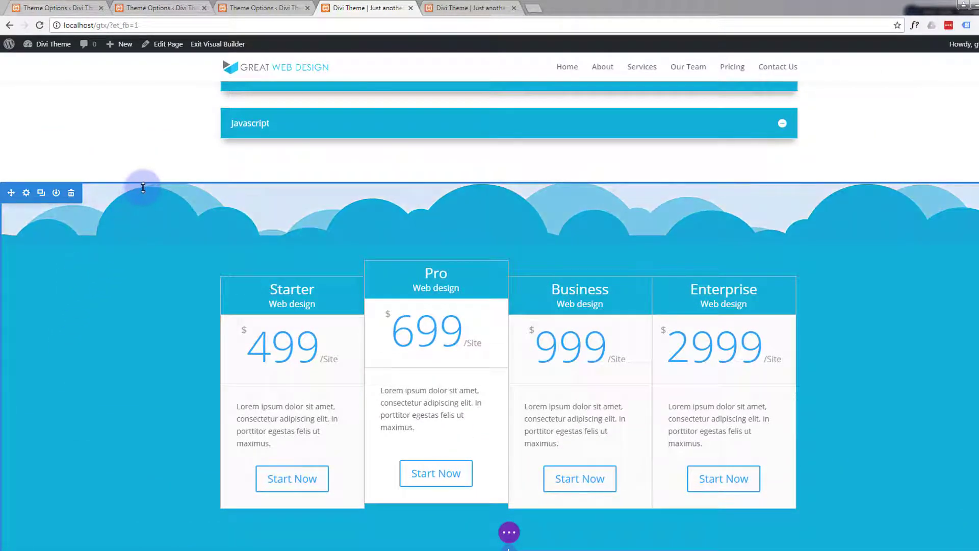
drag(143, 189, 142, 211)
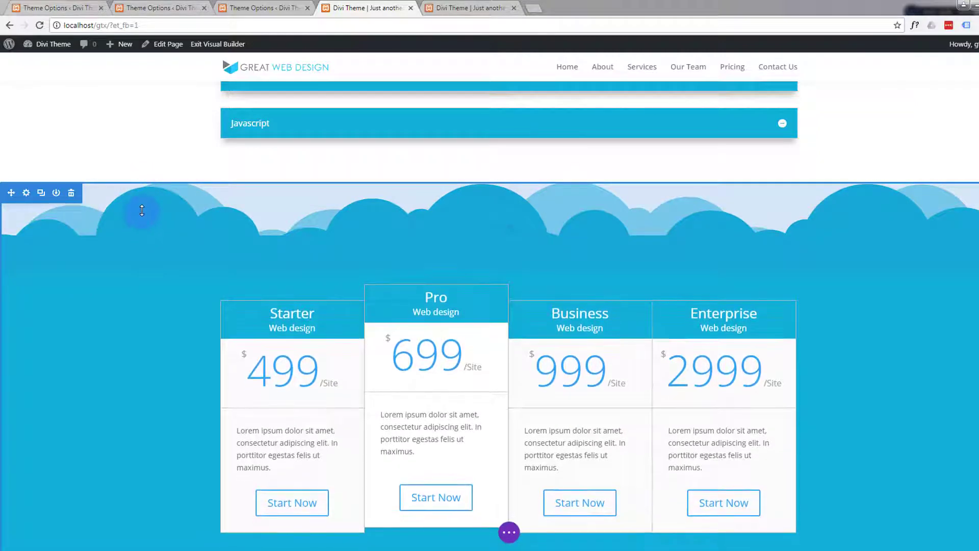
Step: Save the page with the finished pricing section and exit the visual builder
scroll(88, 312, down, 4)
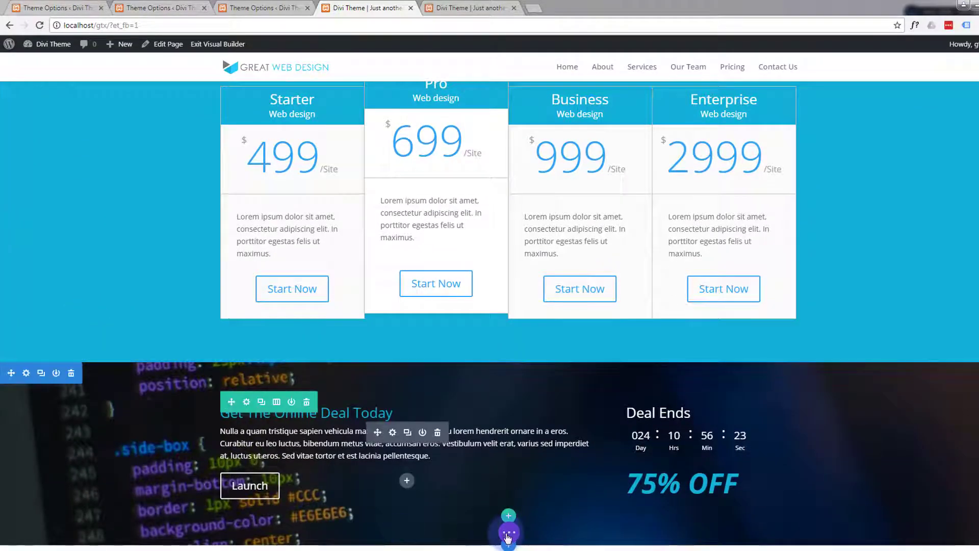
click(508, 533)
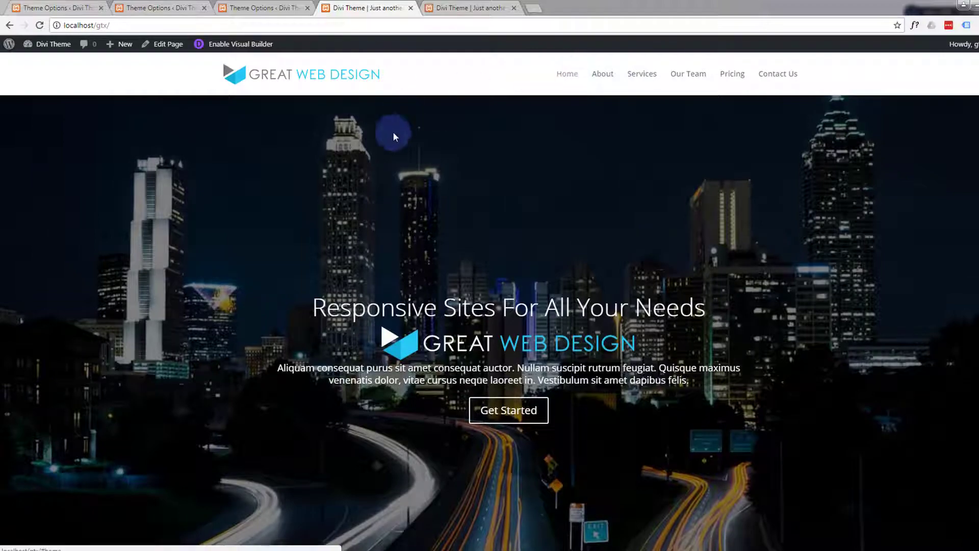
Step: Review the layered wave dividers around the Future Proof Web Solutions section on the live page and the spacing below them
scroll(383, 173, down, 6)
scroll(383, 170, down, 8)
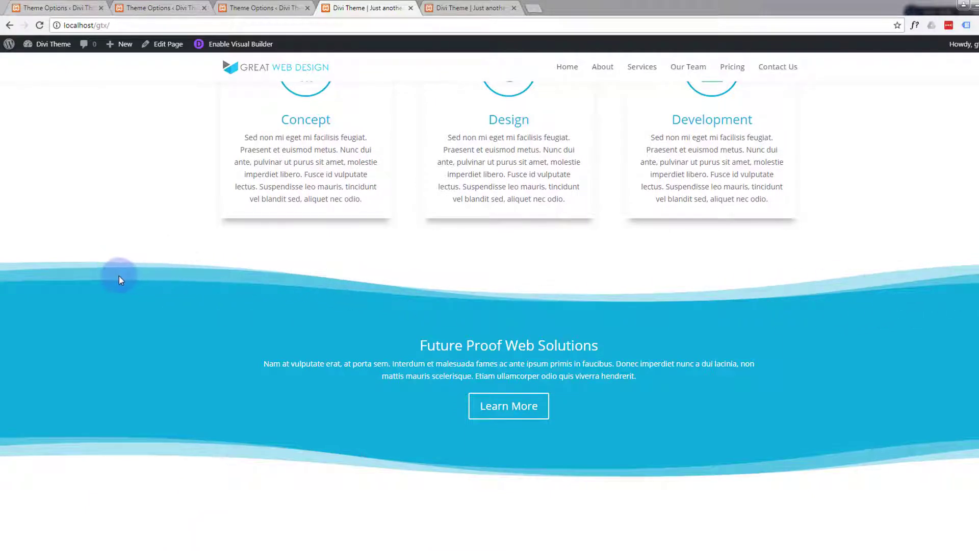
scroll(122, 275, down, 2)
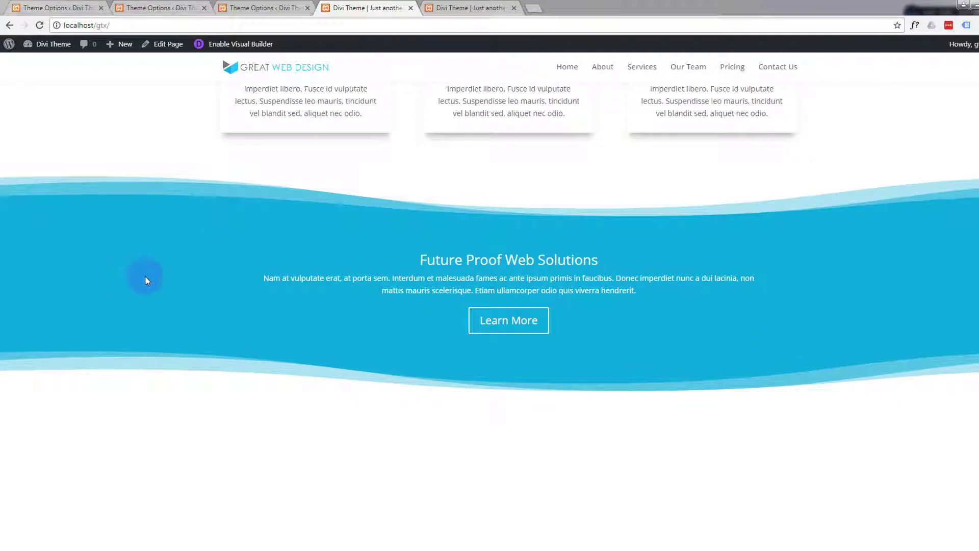
scroll(145, 273, down, 3)
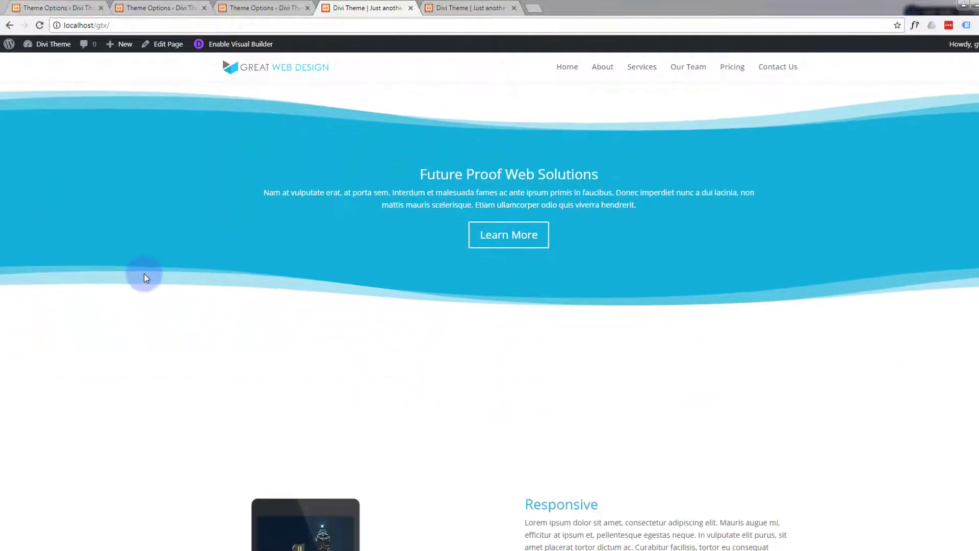
scroll(144, 275, down, 3)
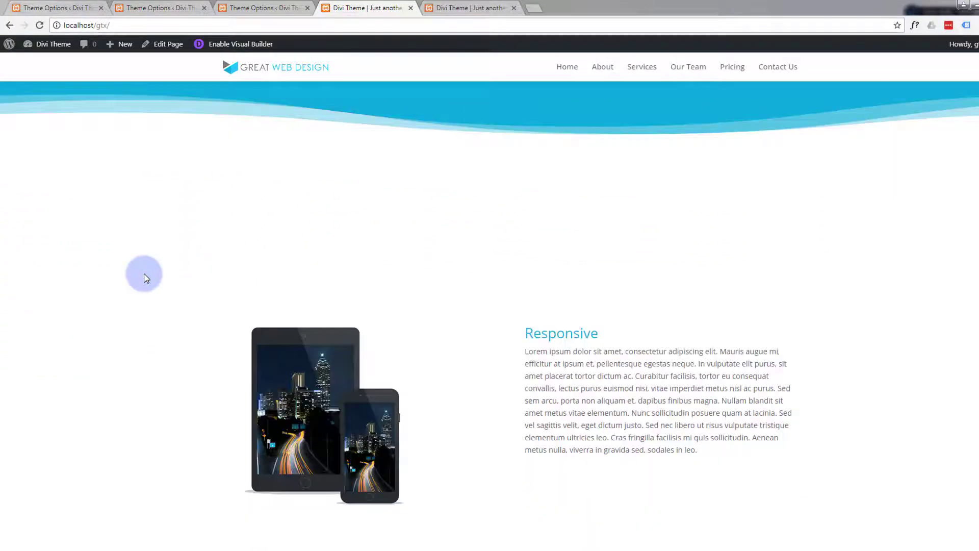
scroll(144, 275, down, 3)
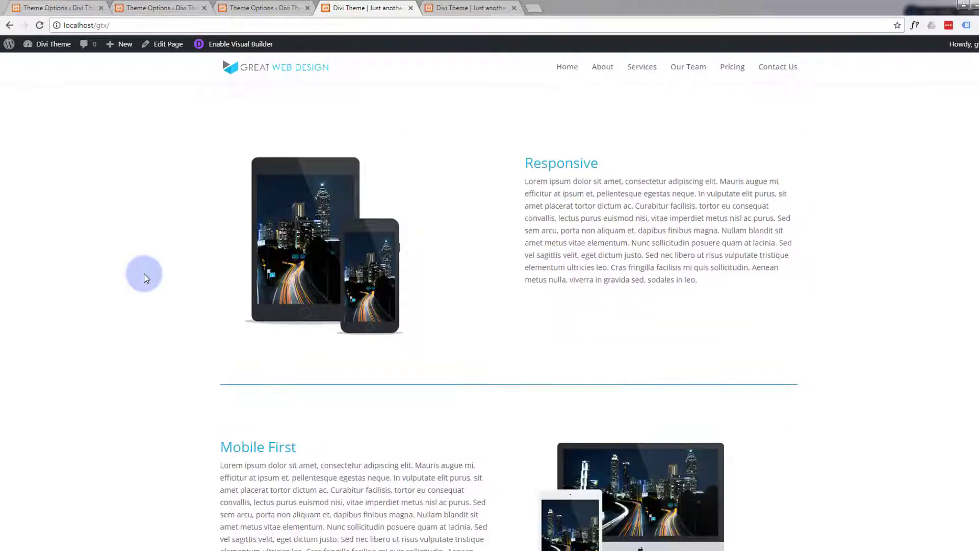
scroll(144, 276, up, 5)
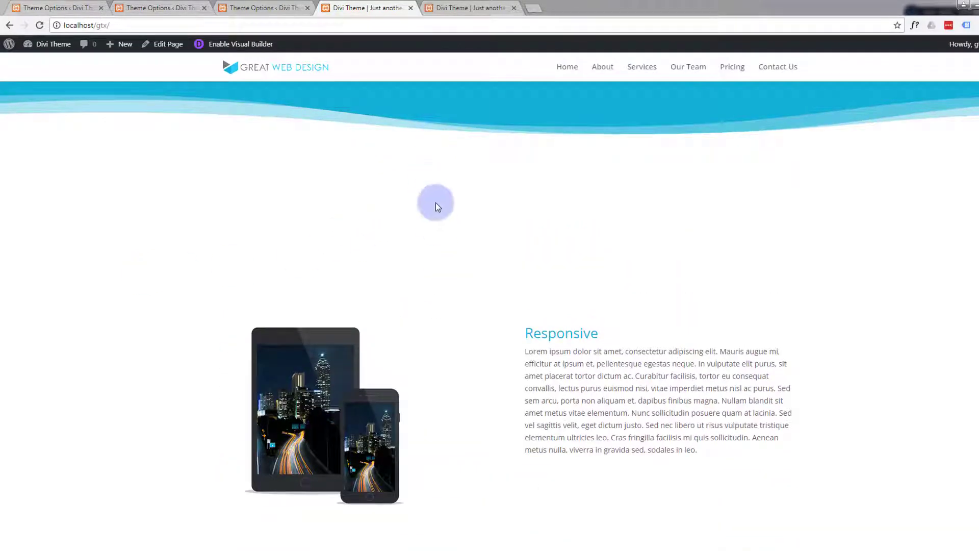
scroll(400, 230, up, 2)
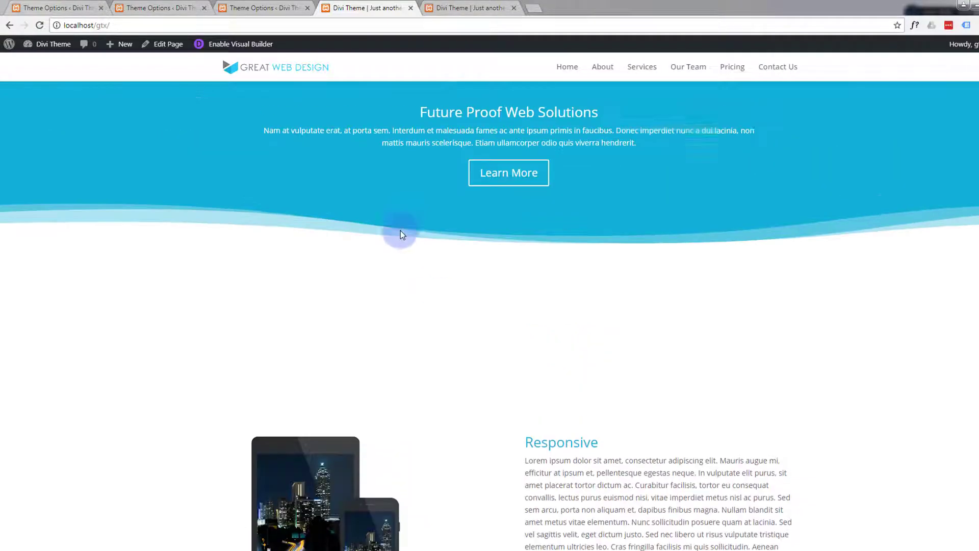
Step: Review the pricing section's cloud divider and the remaining sections of the live page down to the contact form and map
scroll(400, 228, down, 4)
scroll(400, 228, down, 13)
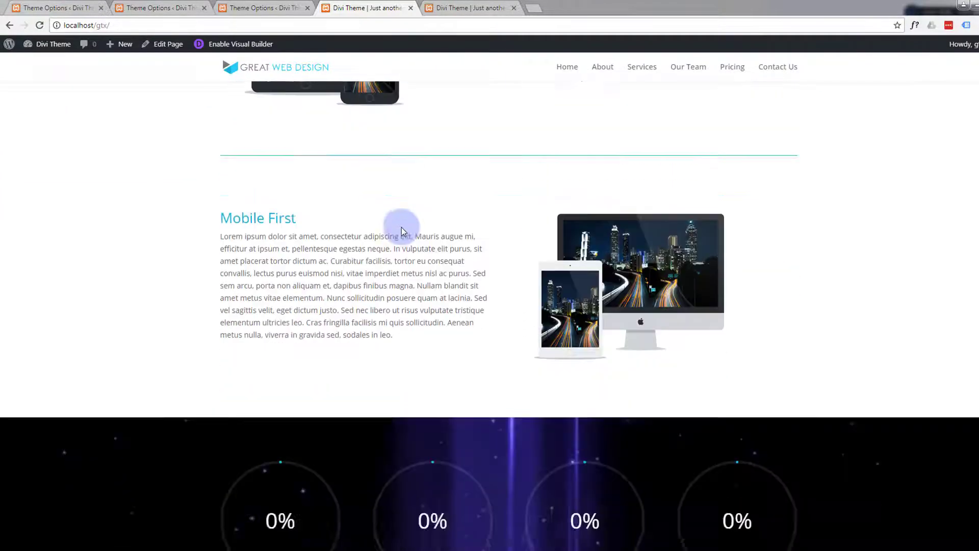
scroll(402, 229, down, 12)
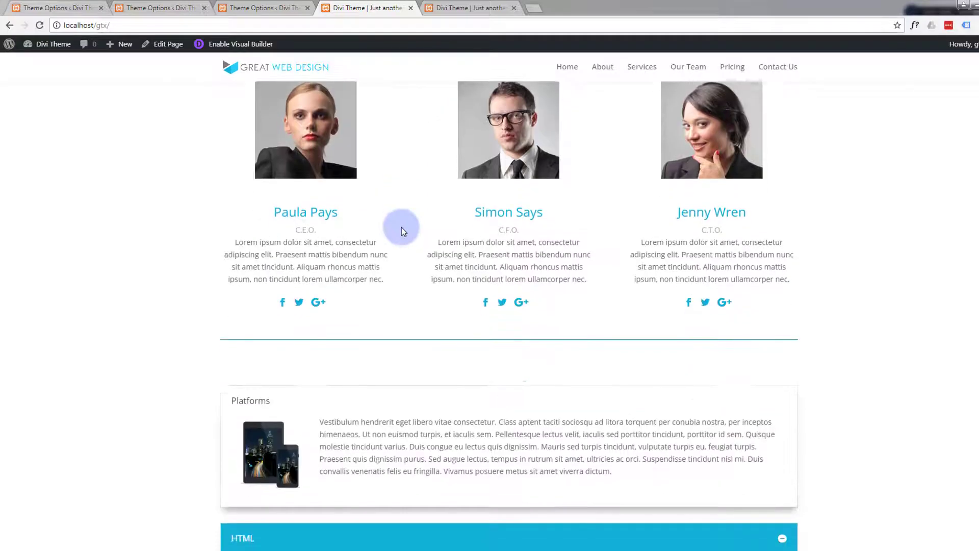
scroll(402, 228, down, 4)
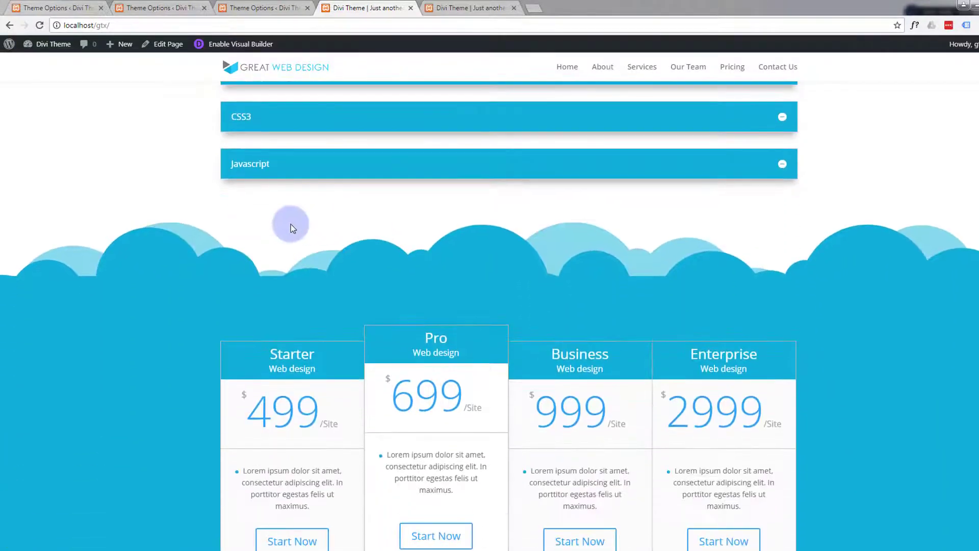
scroll(93, 213, down, 3)
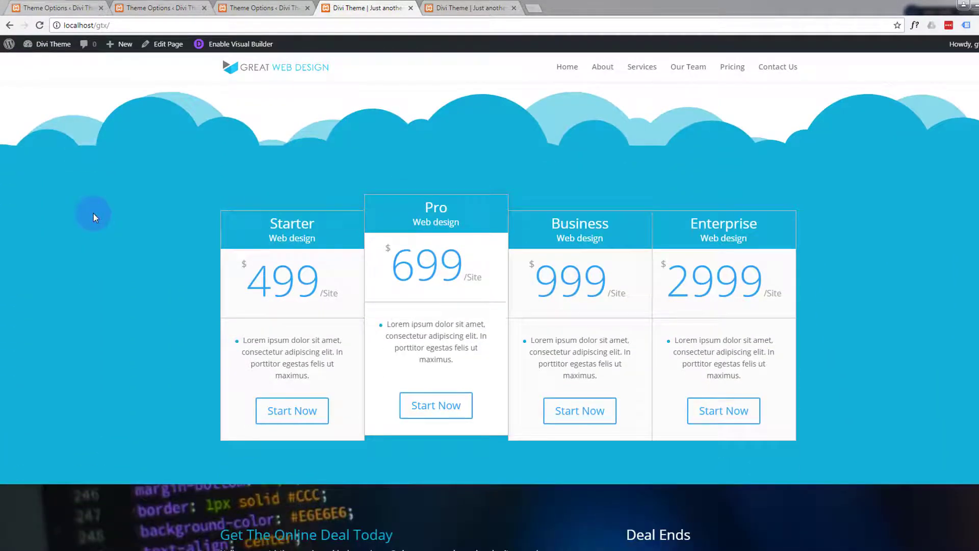
scroll(93, 213, down, 3)
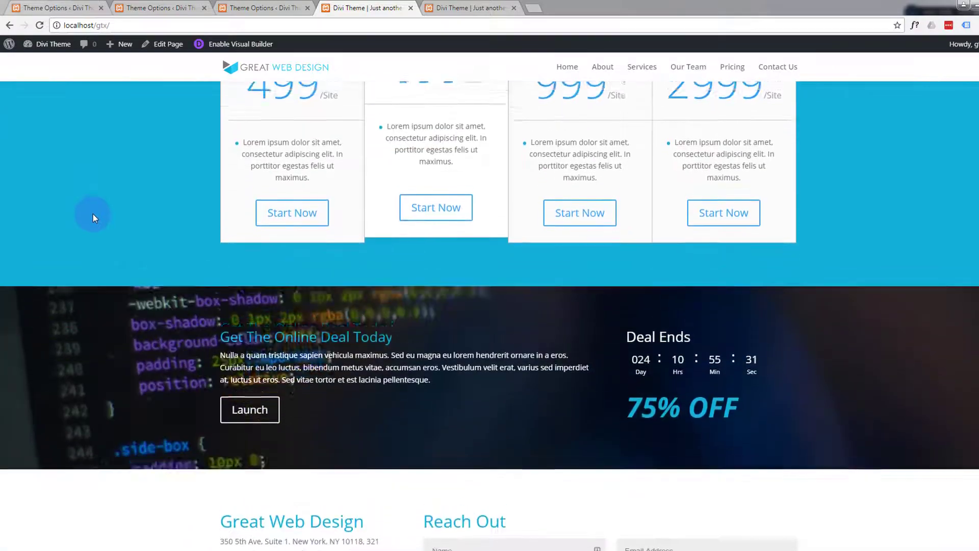
scroll(93, 214, up, 3)
scroll(92, 213, down, 2)
scroll(93, 213, down, 7)
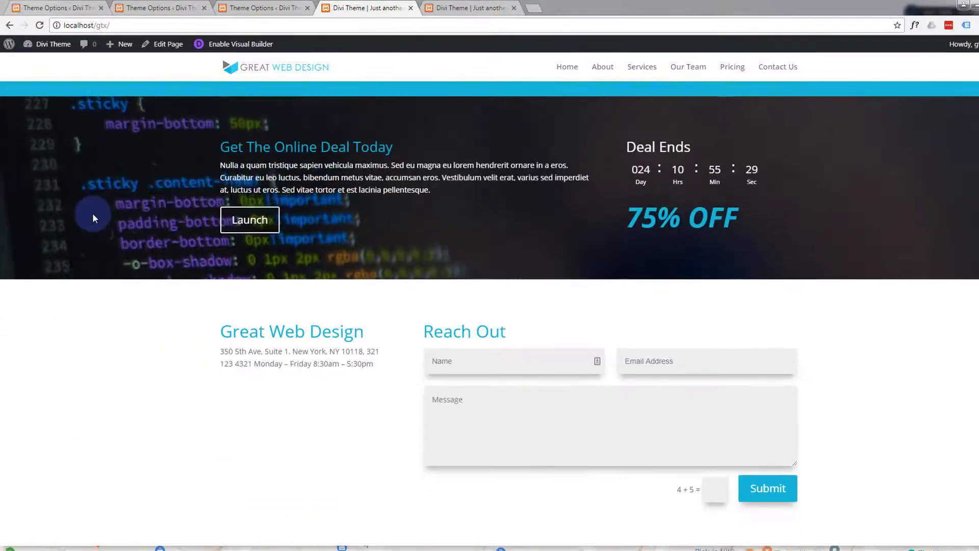
scroll(93, 213, down, 3)
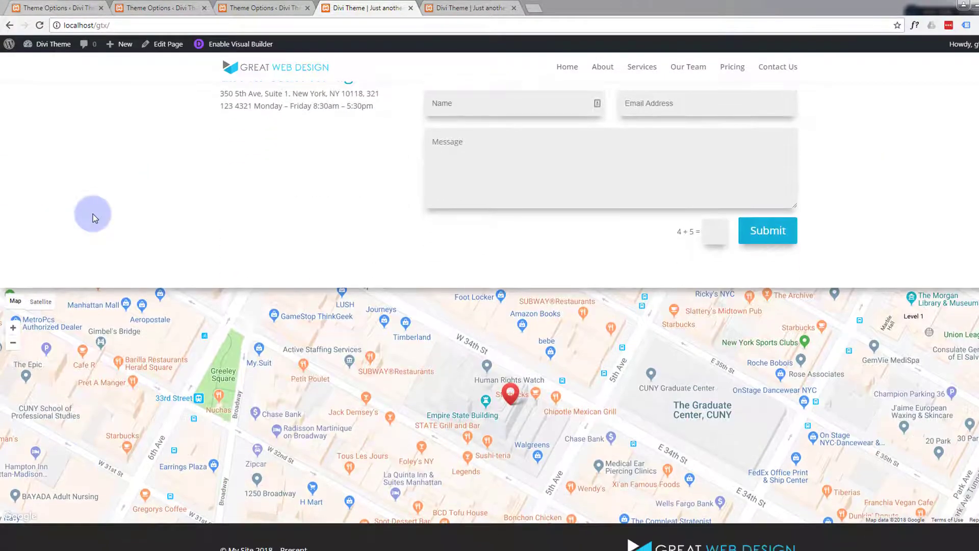
scroll(93, 214, up, 4)
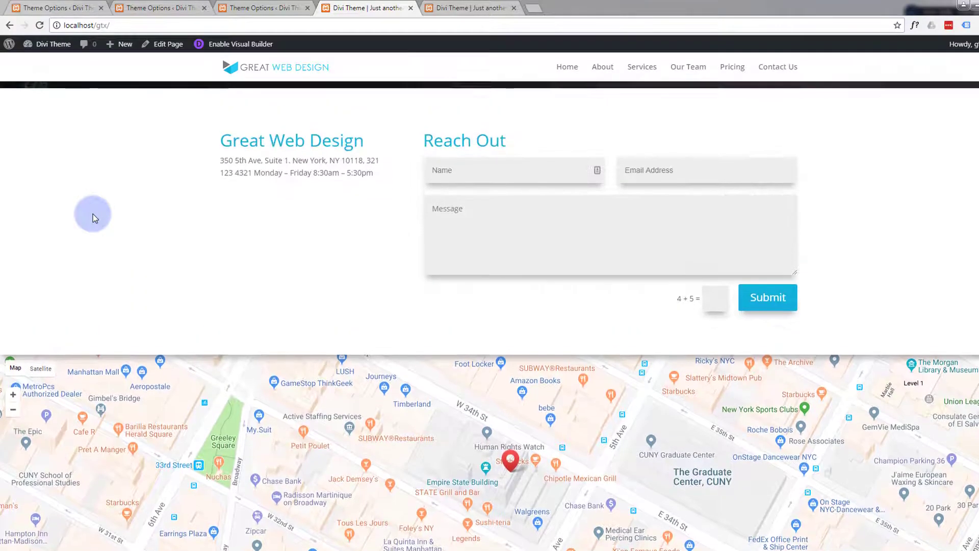
scroll(881, 387, up, 12)
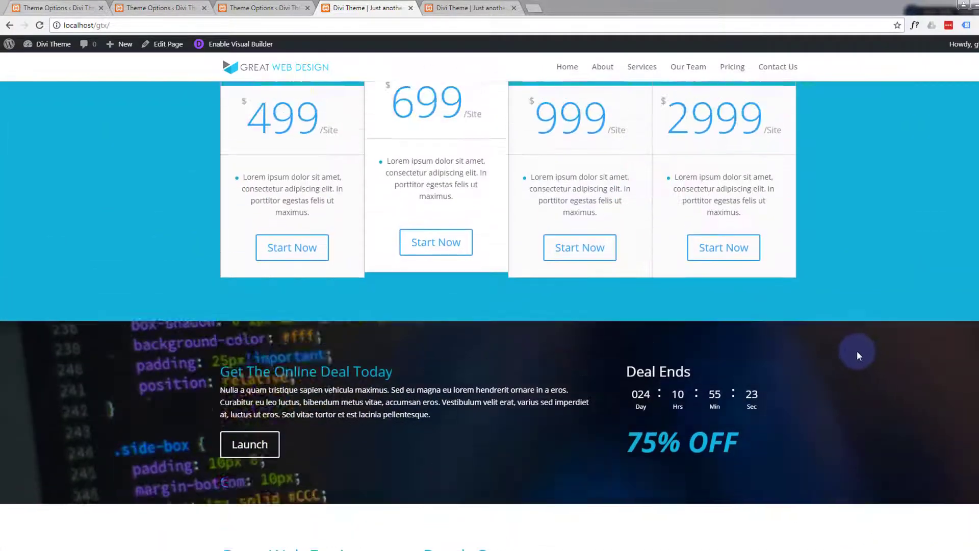
scroll(860, 352, up, 15)
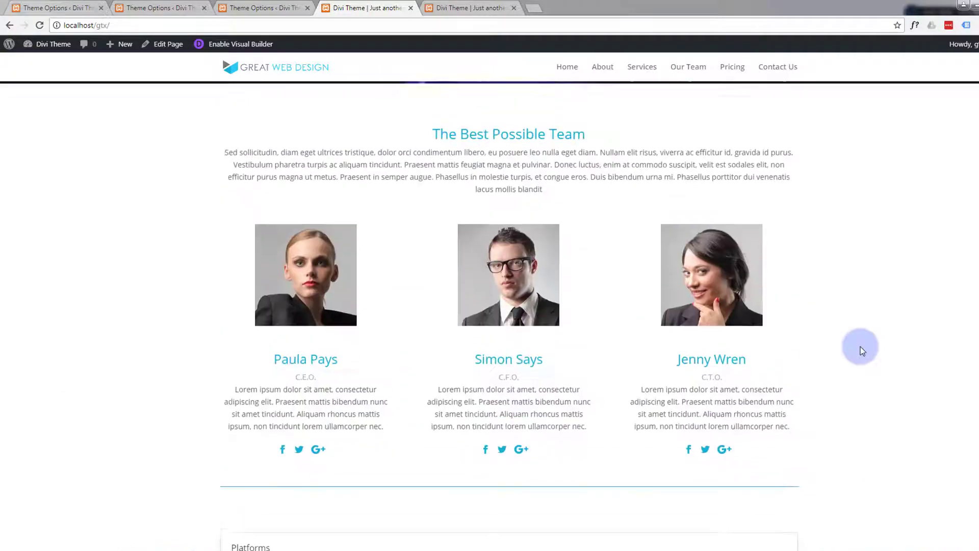
scroll(861, 345, up, 13)
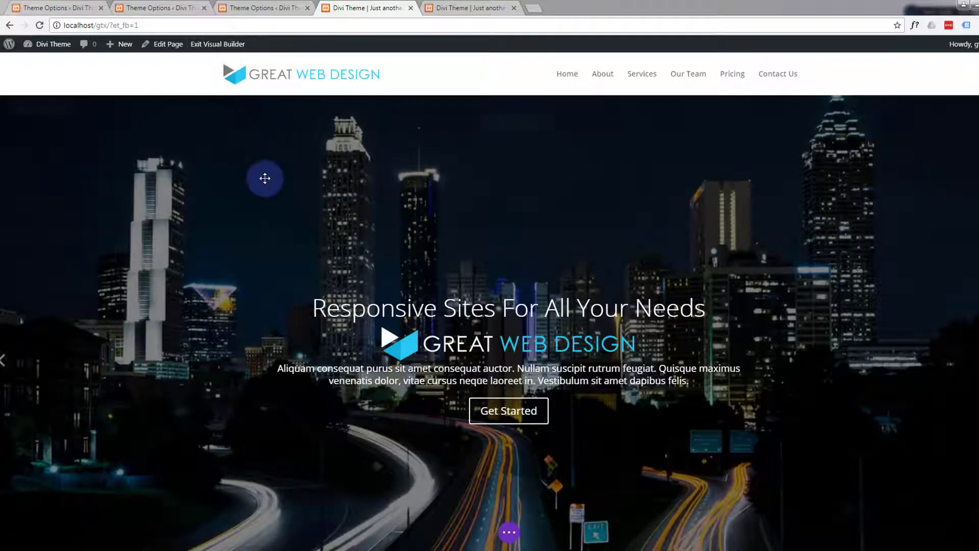
Step: Reduce the Responsive section's top padding to close the gap beneath the wave divider, and save the page
scroll(266, 184, down, 8)
scroll(265, 178, down, 10)
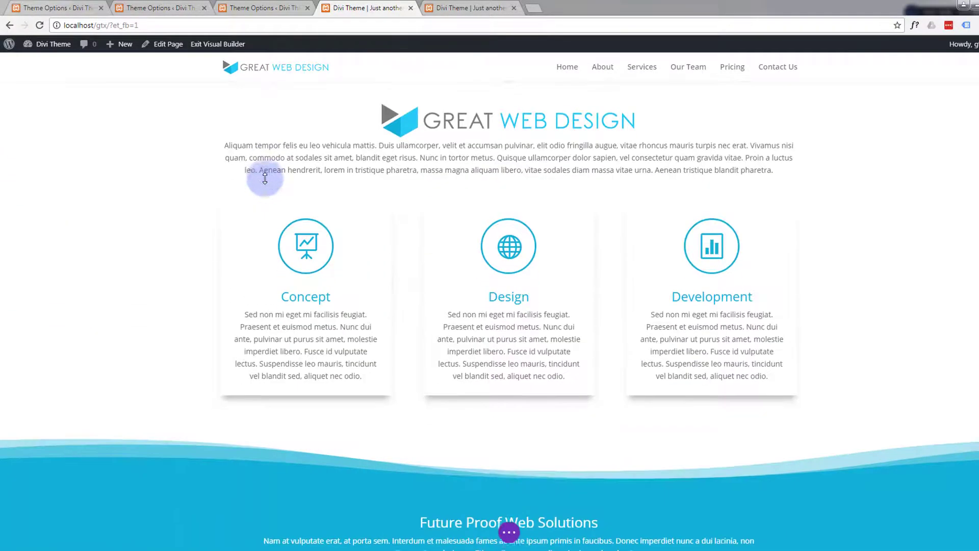
scroll(265, 178, down, 3)
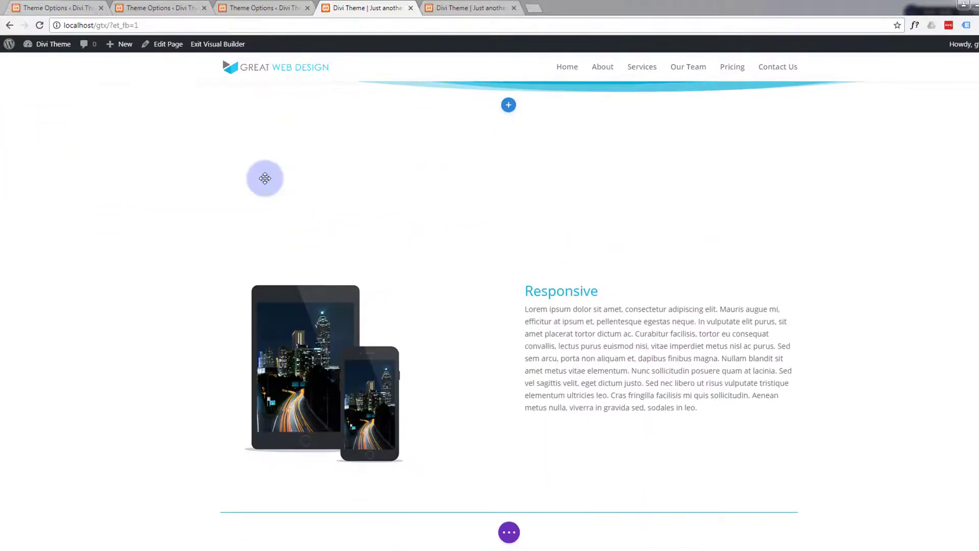
scroll(265, 181, up, 2)
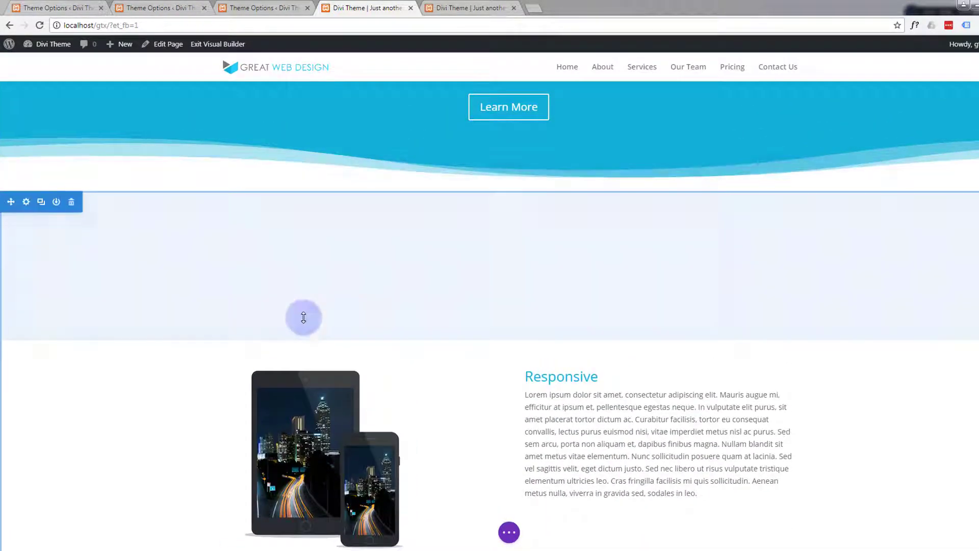
drag(371, 337, 394, 187)
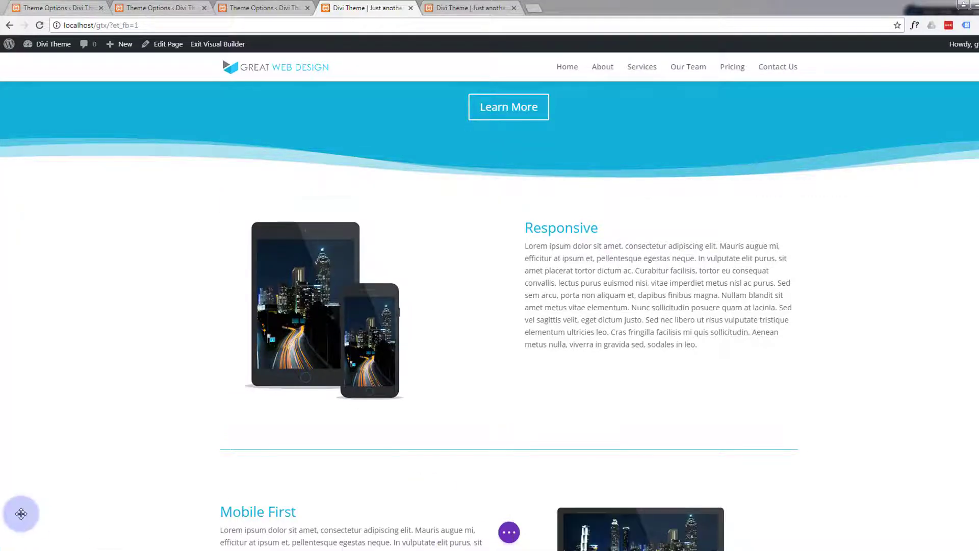
scroll(58, 508, up, 3)
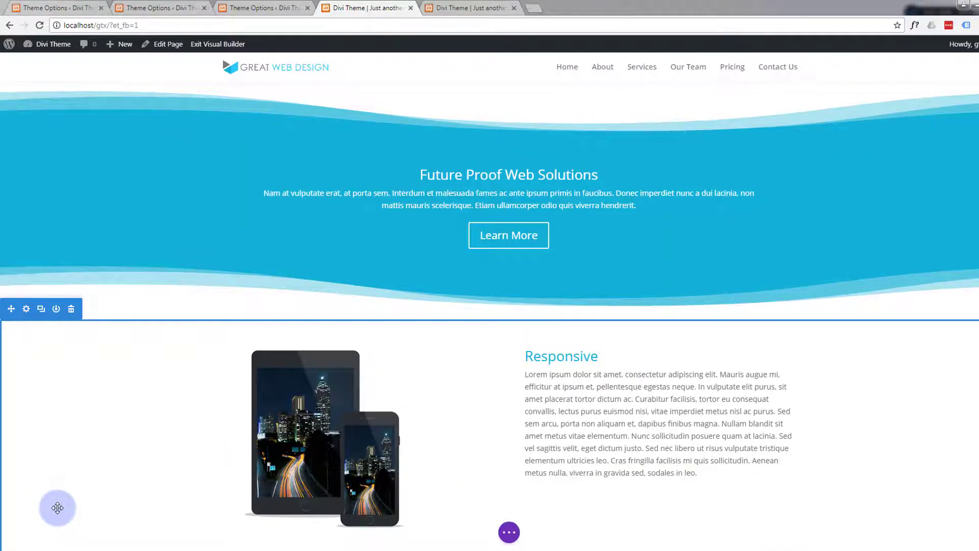
scroll(58, 508, down, 3)
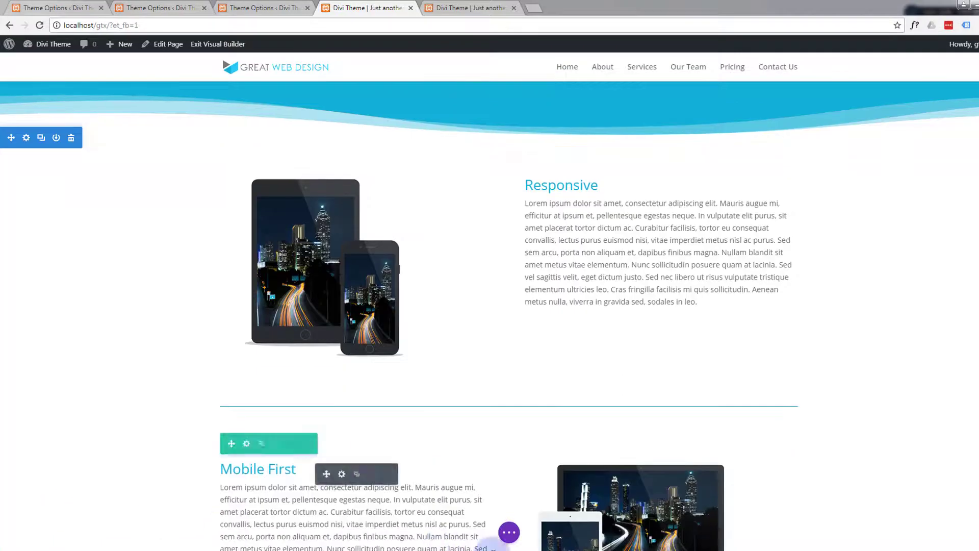
click(509, 532)
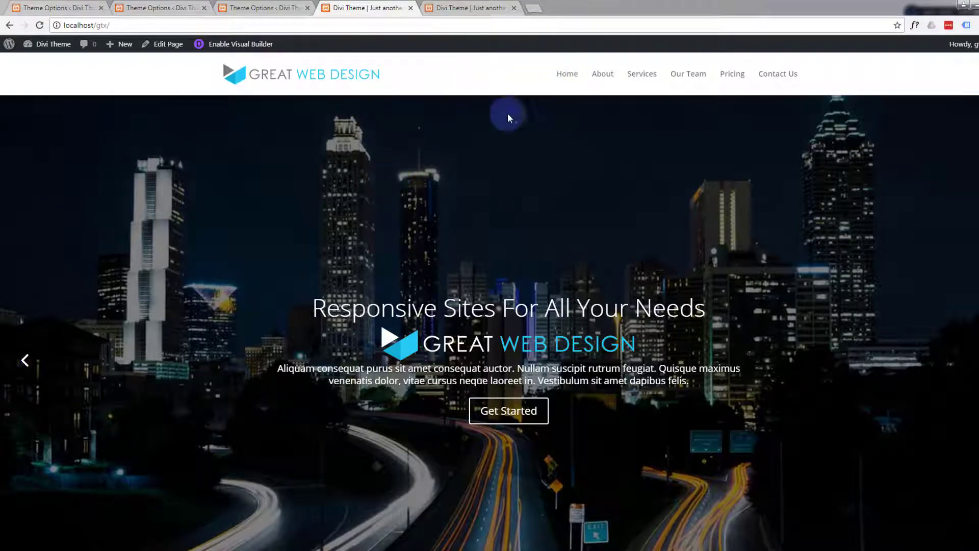
Step: Test the About, Services, Our Team, Pricing and Contact Us menu links on the live page and check where each section lands
click(605, 81)
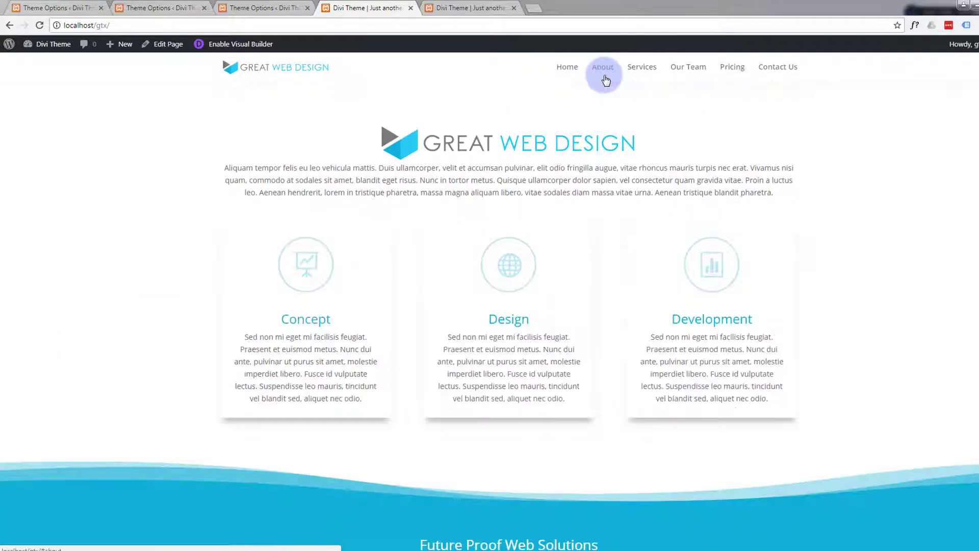
click(643, 68)
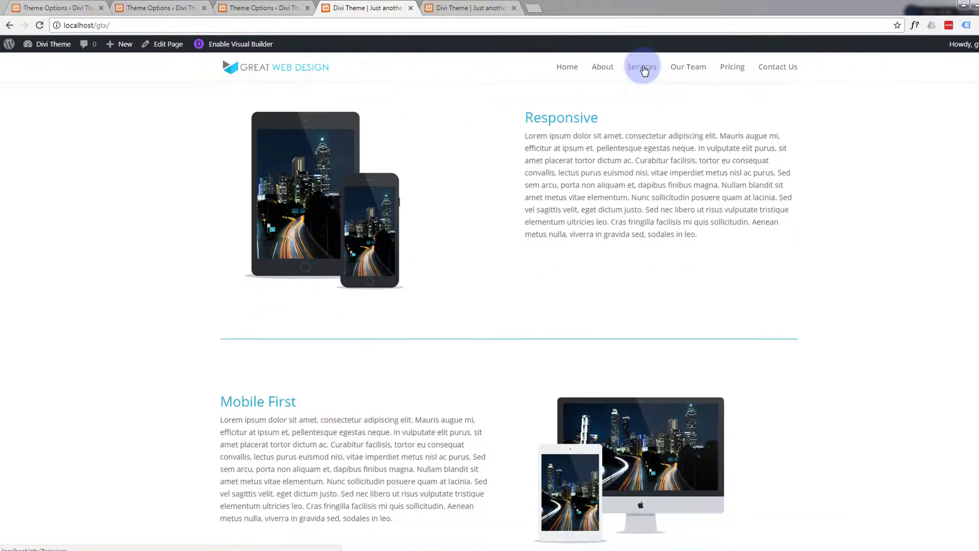
scroll(462, 214, up, 2)
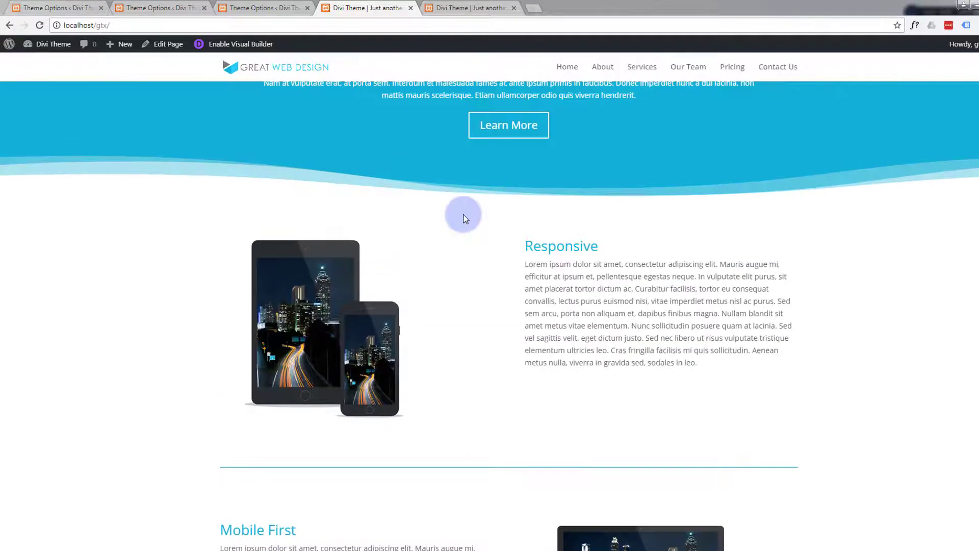
scroll(465, 217, down, 2)
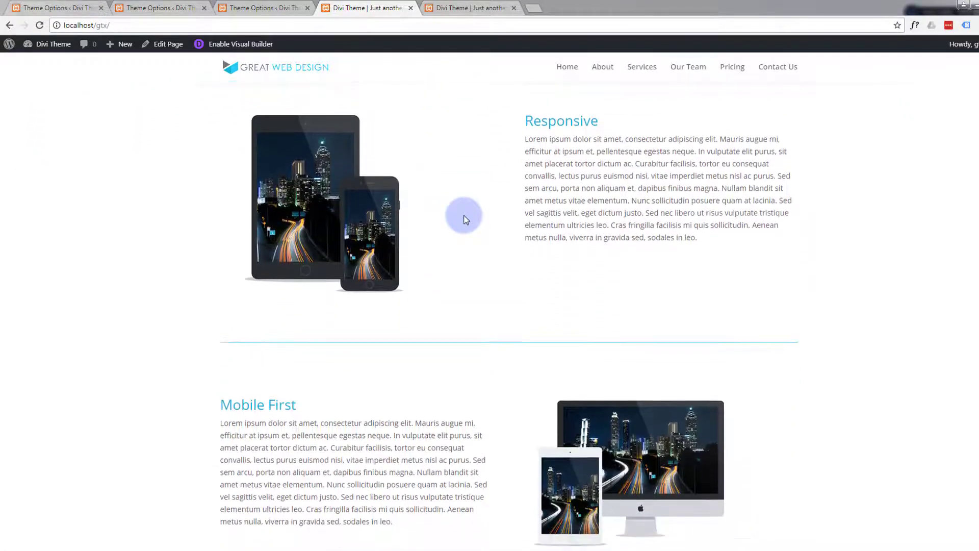
click(682, 69)
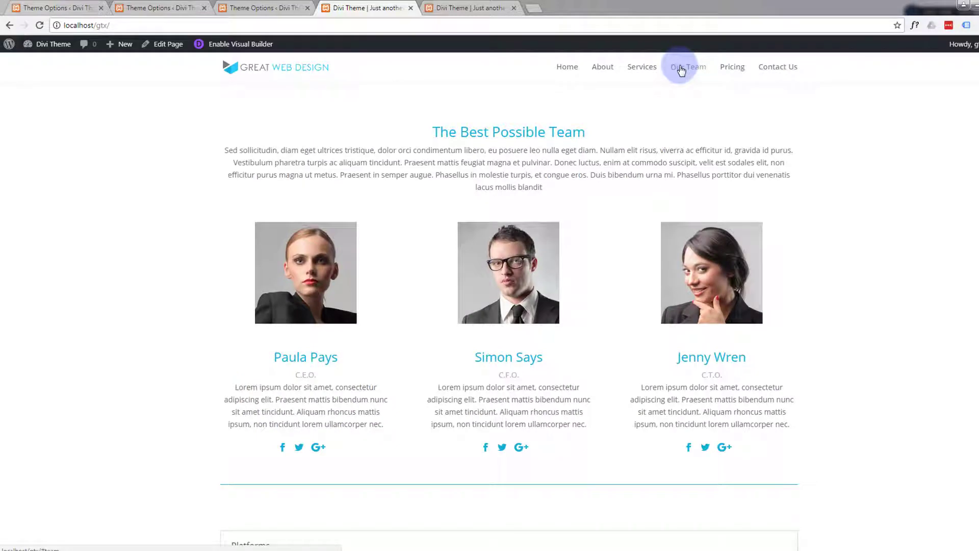
click(737, 70)
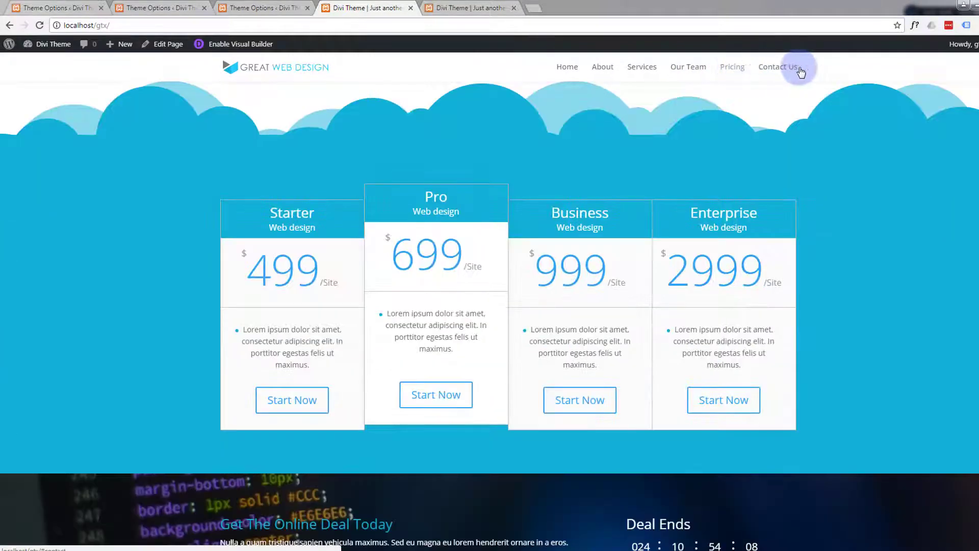
click(772, 72)
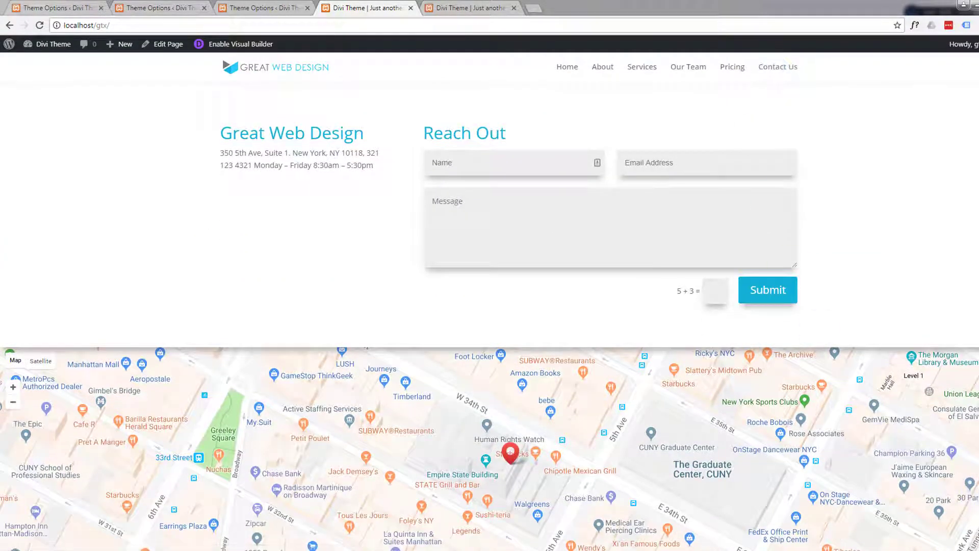
click(977, 541)
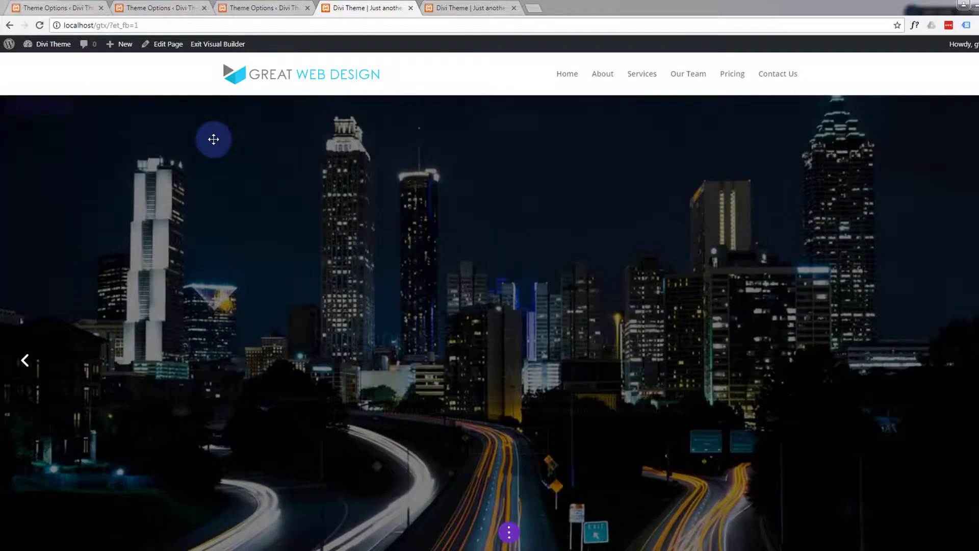
Step: Apply a Zoom animation to the row with the Great Web Design logo and intro text, and save the row settings
scroll(214, 139, down, 8)
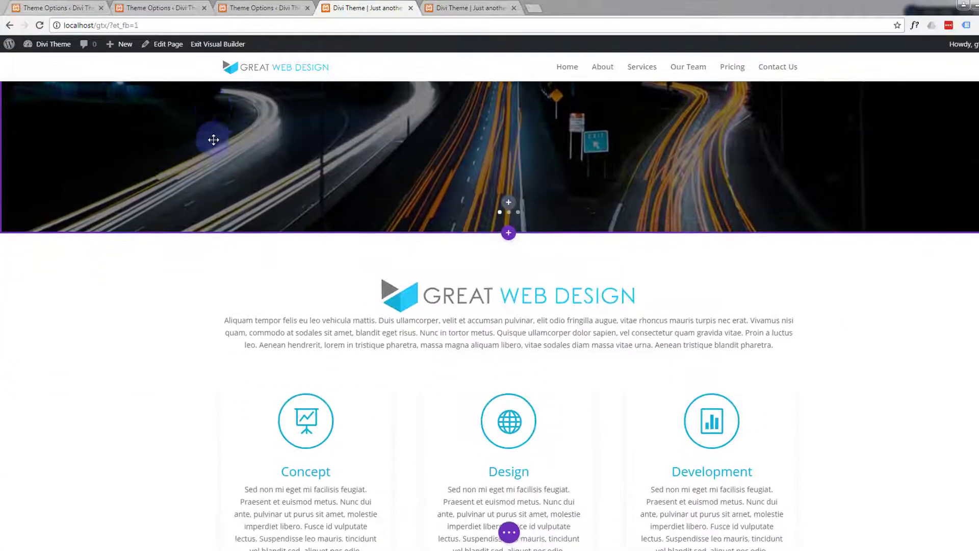
scroll(214, 139, down, 4)
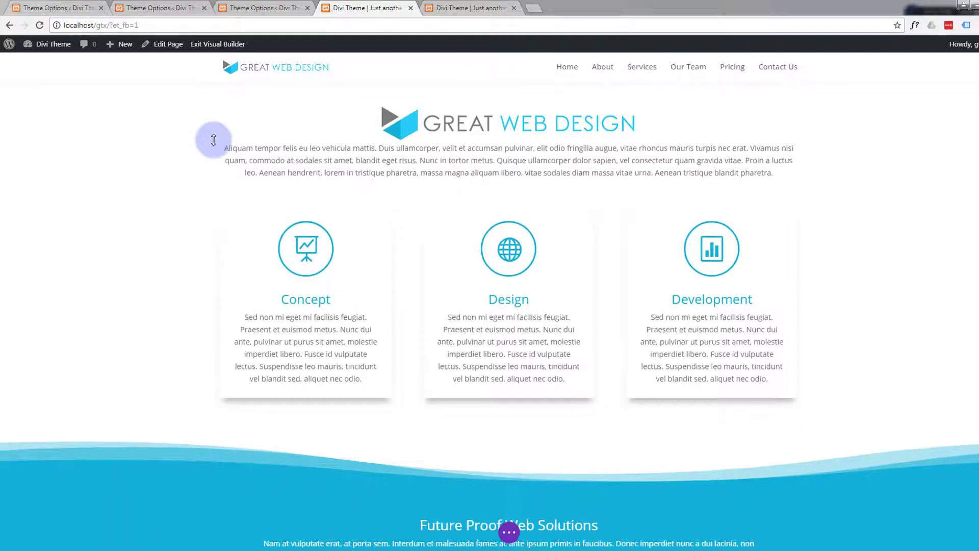
scroll(214, 139, up, 1)
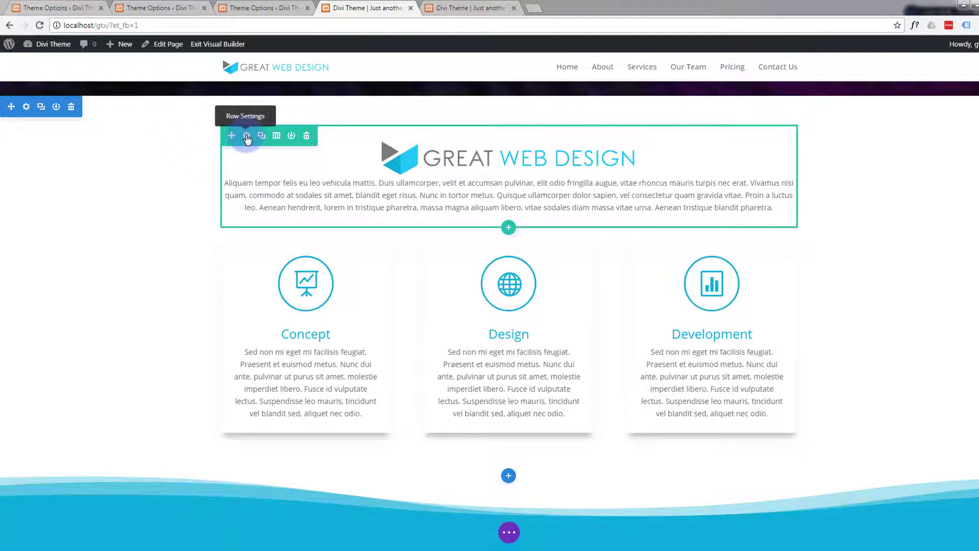
click(247, 137)
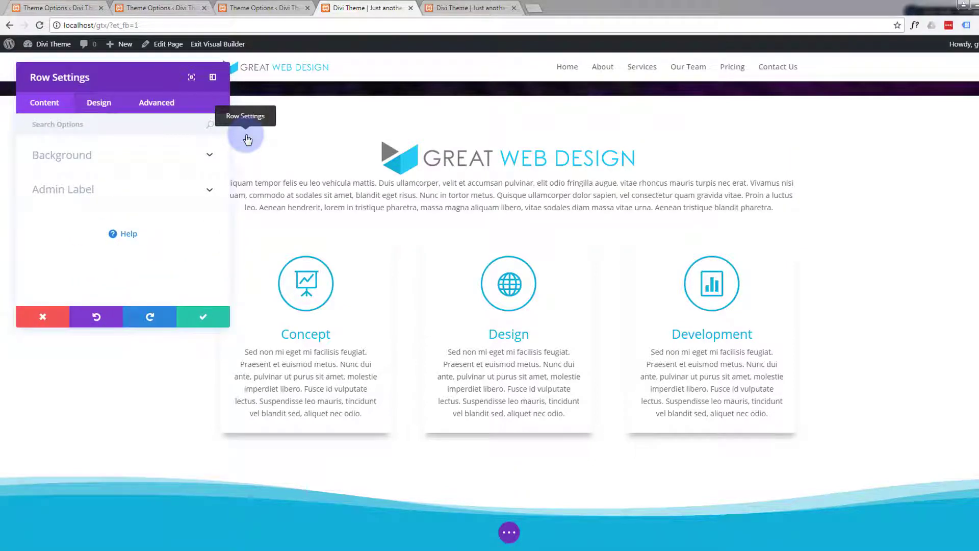
click(95, 105)
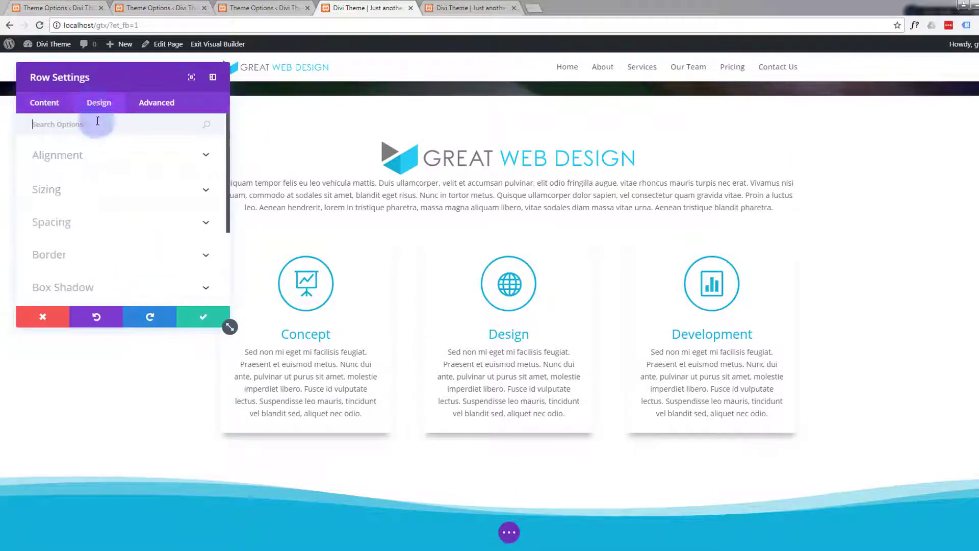
click(114, 162)
scroll(113, 161, down, 3)
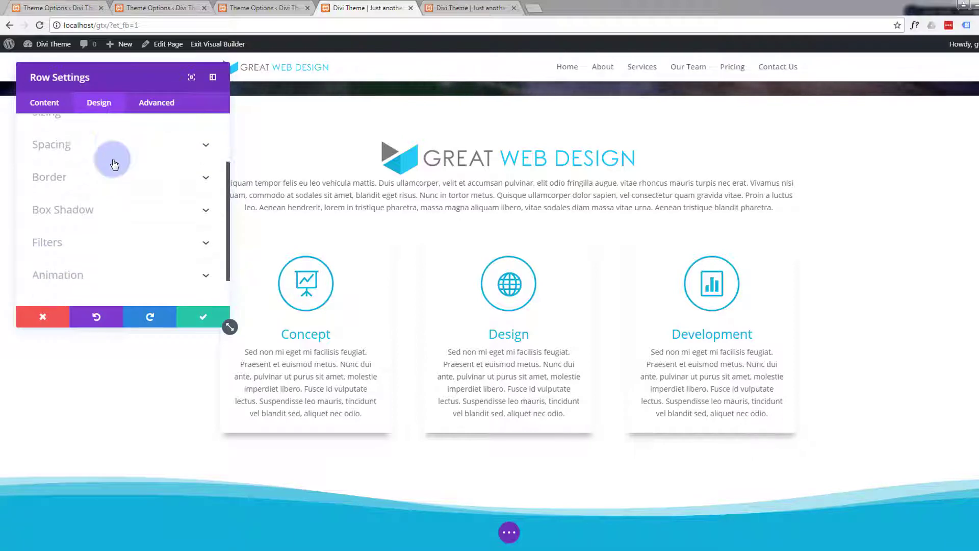
click(206, 238)
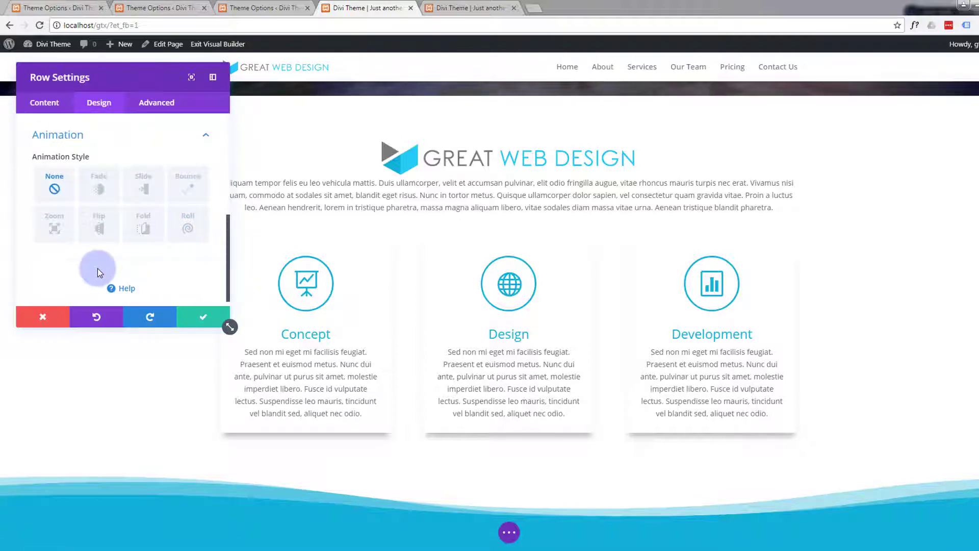
click(53, 225)
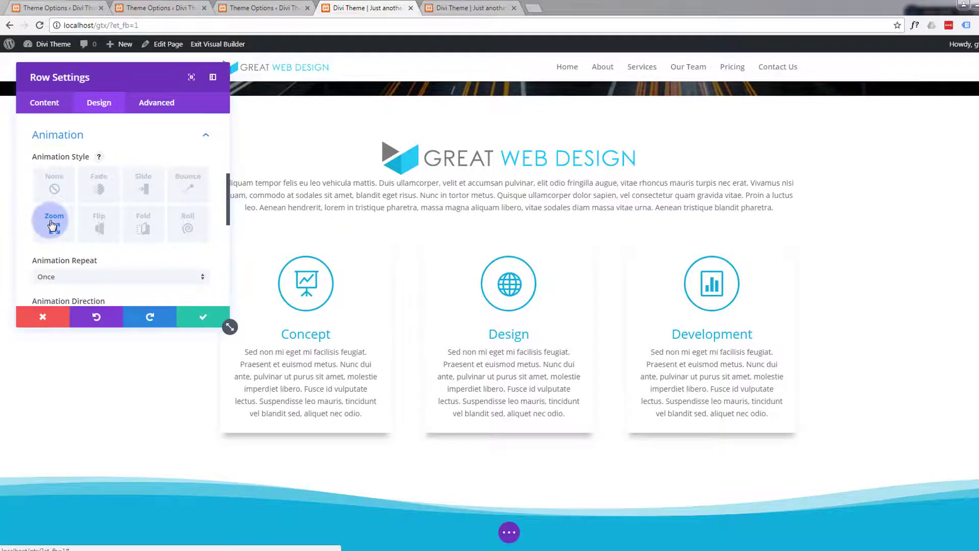
click(203, 317)
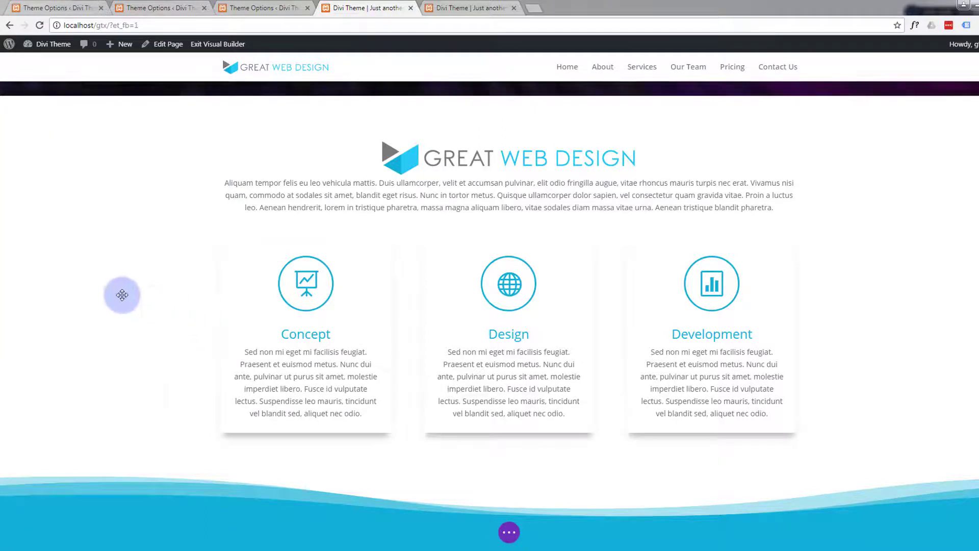
Step: Apply a Fade animation to the row holding the Concept, Design and Development blurbs, and save the row settings
mouse_move(248, 273)
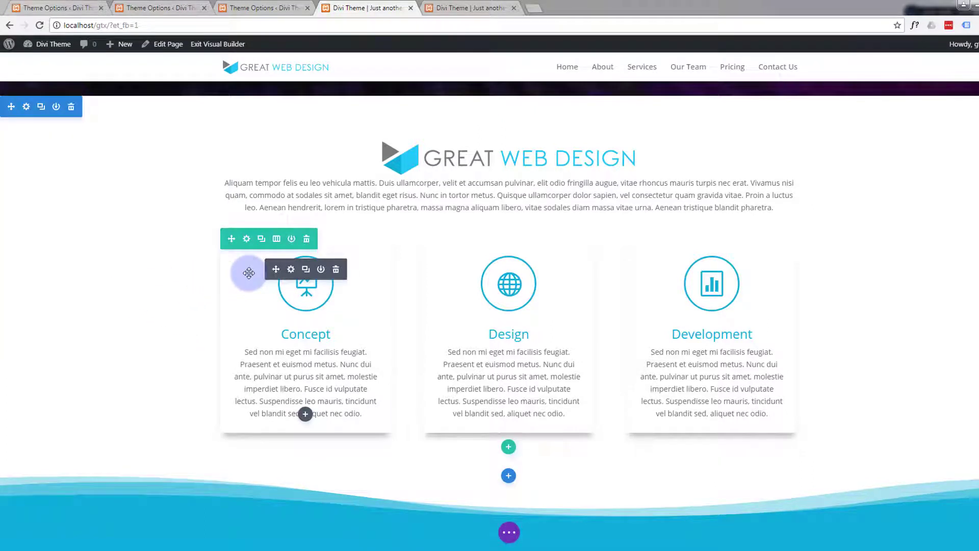
click(247, 240)
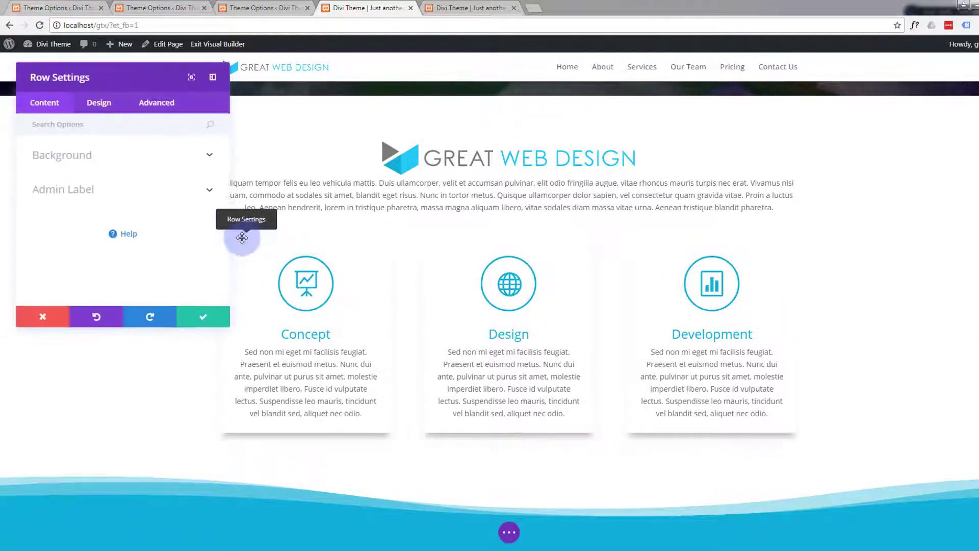
click(118, 108)
scroll(118, 217, down, 2)
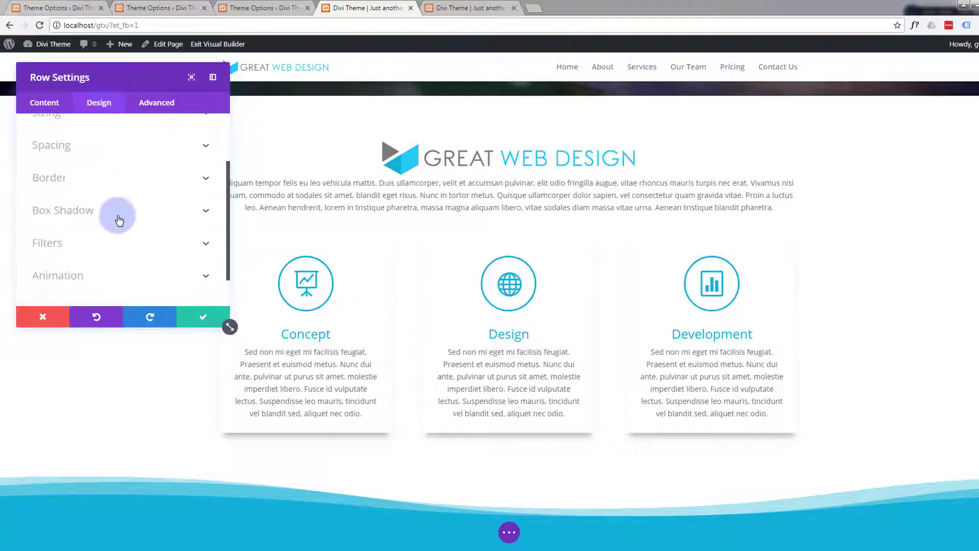
scroll(118, 217, down, 1)
click(204, 235)
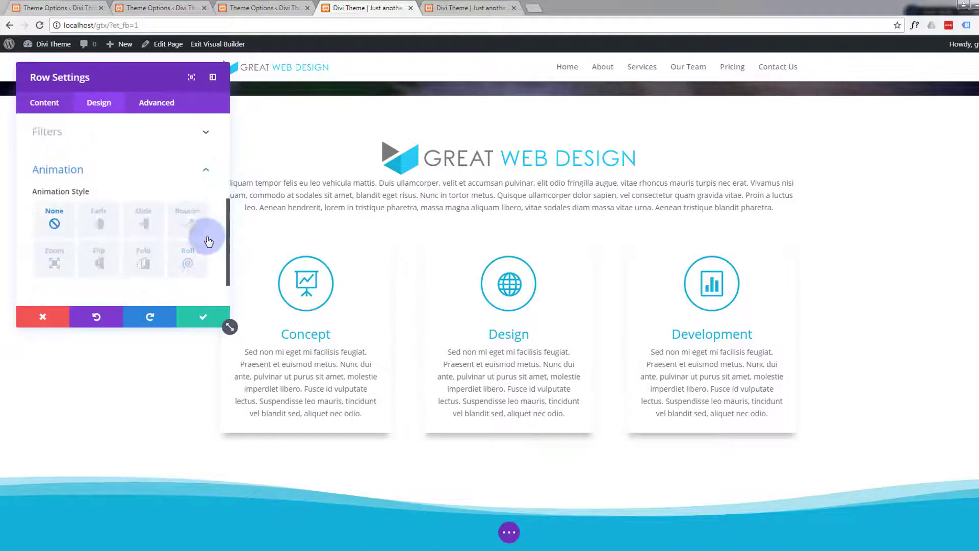
scroll(164, 261, down, 1)
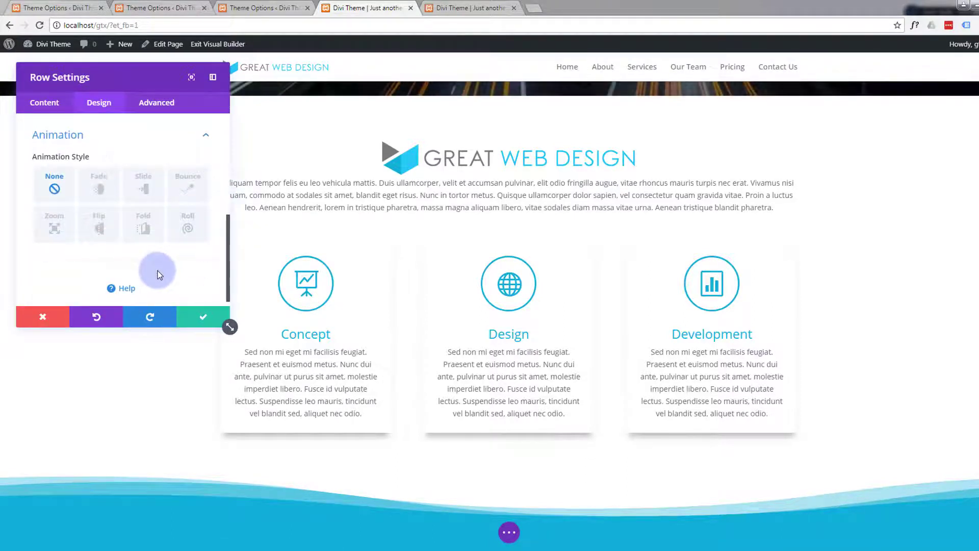
click(100, 189)
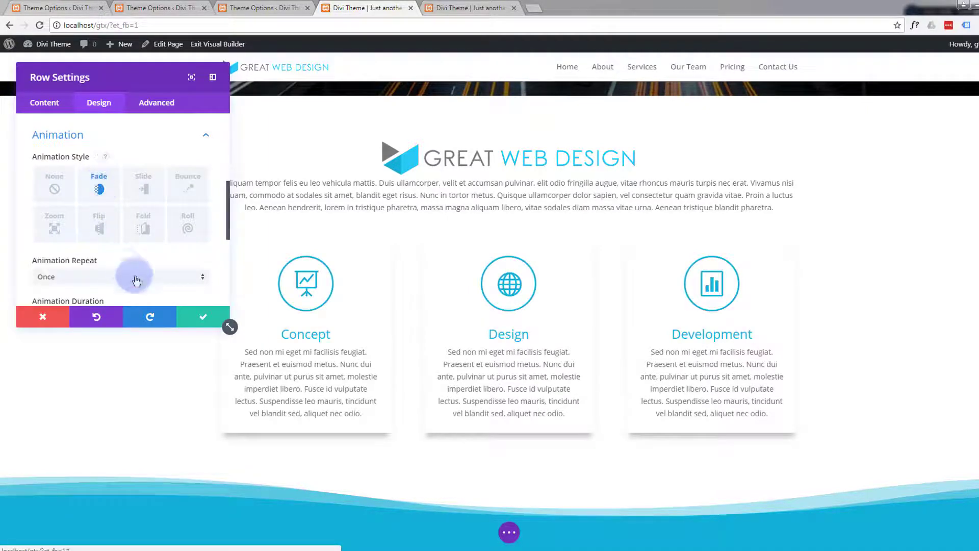
click(197, 319)
Step: Apply a Zoom animation to the Future Proof Web Solutions row and save the row settings
scroll(176, 308, down, 5)
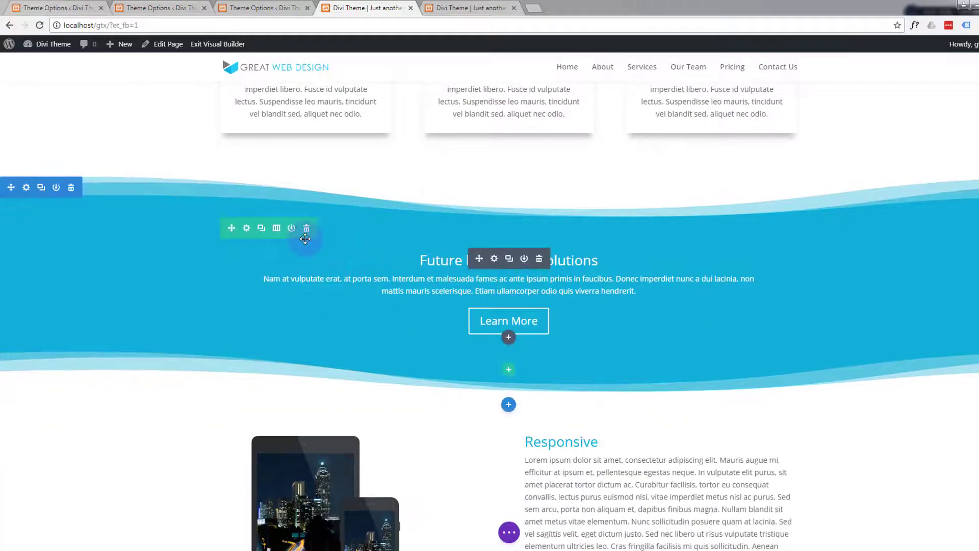
click(248, 229)
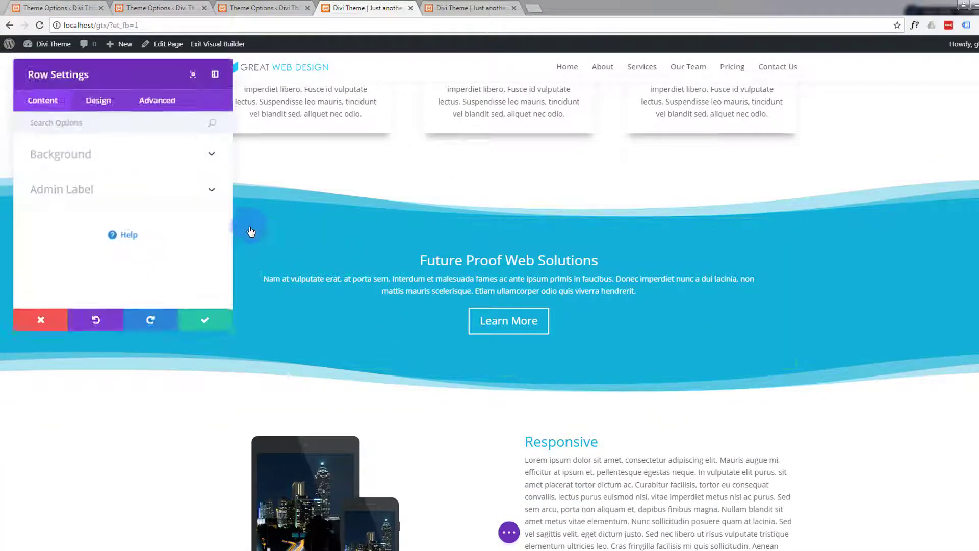
click(100, 105)
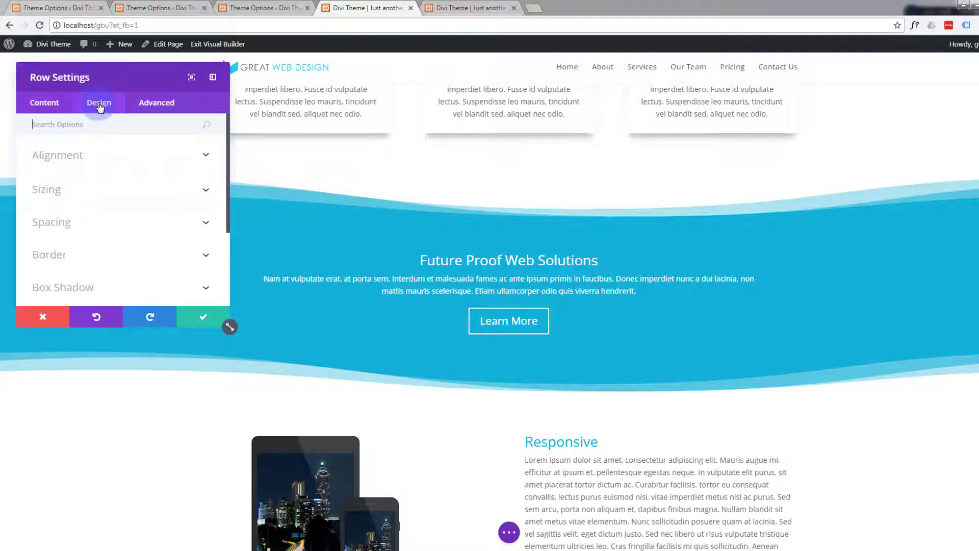
scroll(101, 255, down, 3)
click(96, 267)
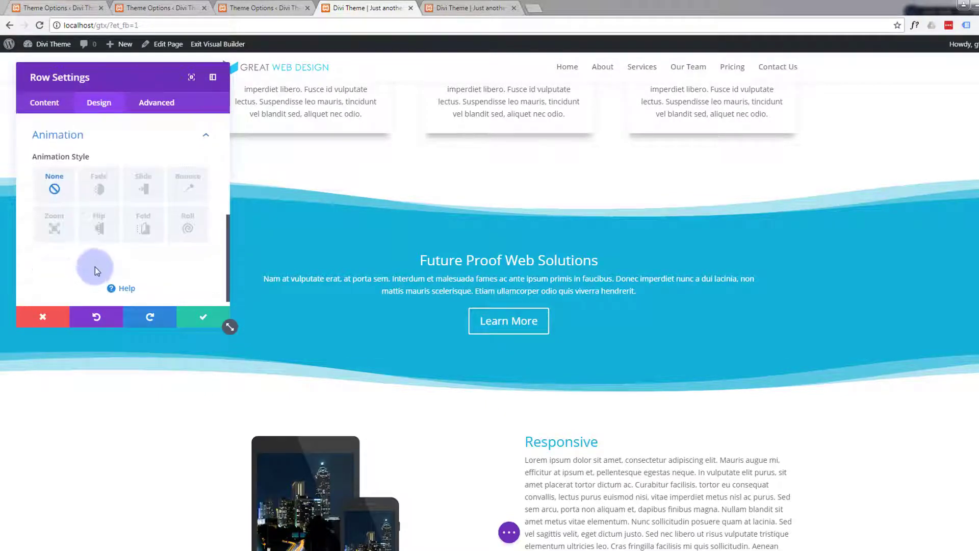
click(54, 226)
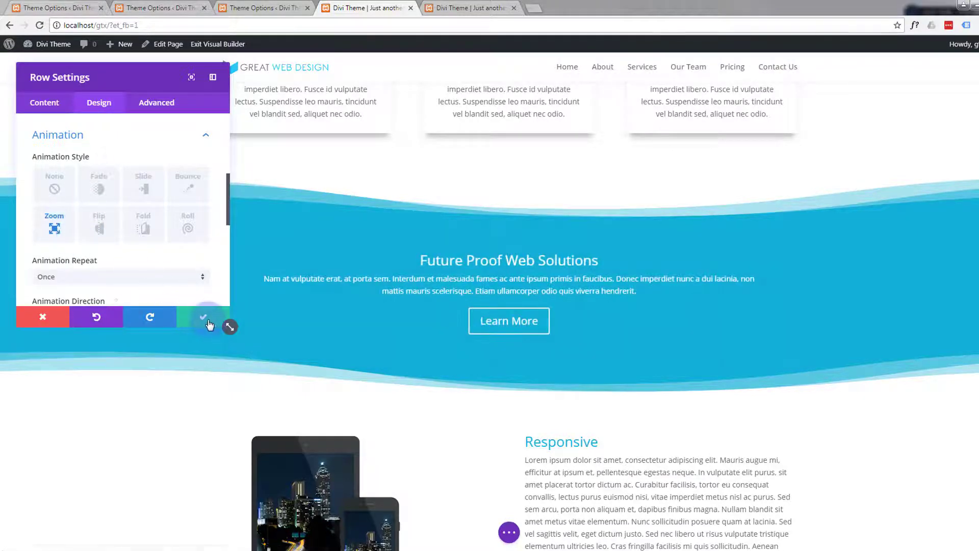
click(203, 319)
scroll(178, 295, down, 6)
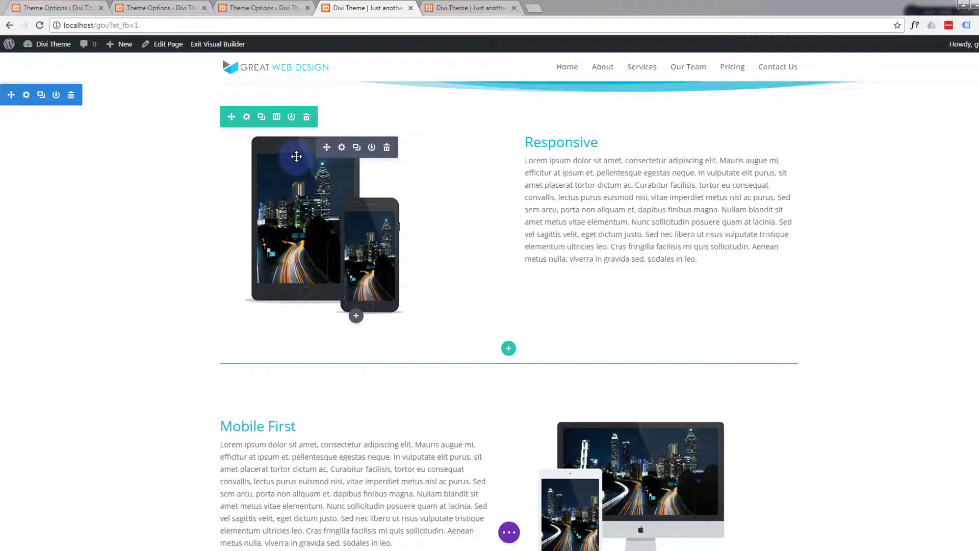
click(248, 120)
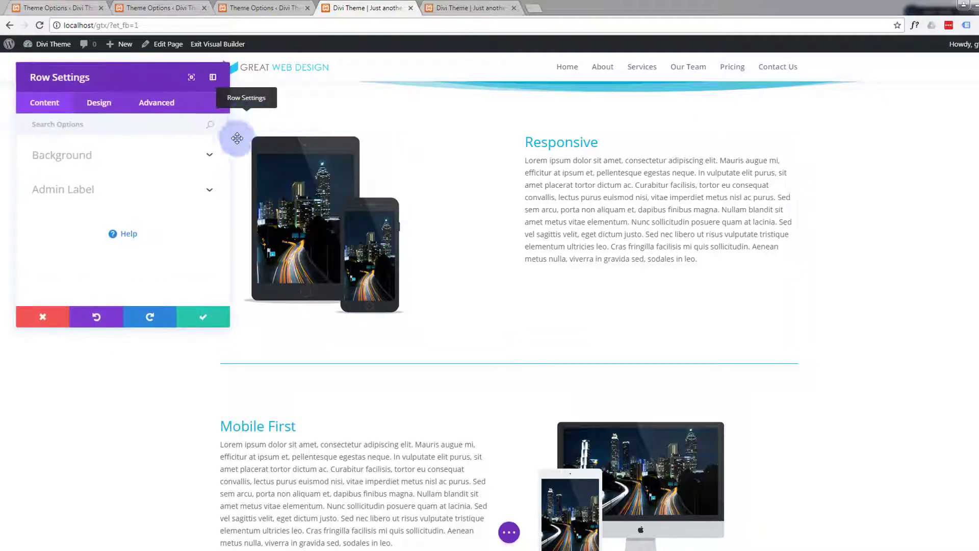
click(104, 104)
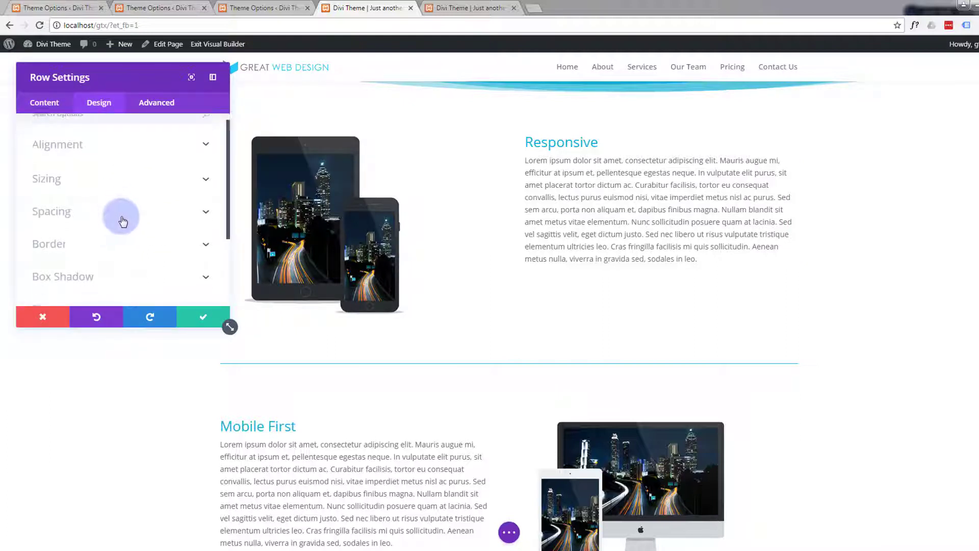
scroll(122, 216, down, 3)
click(203, 235)
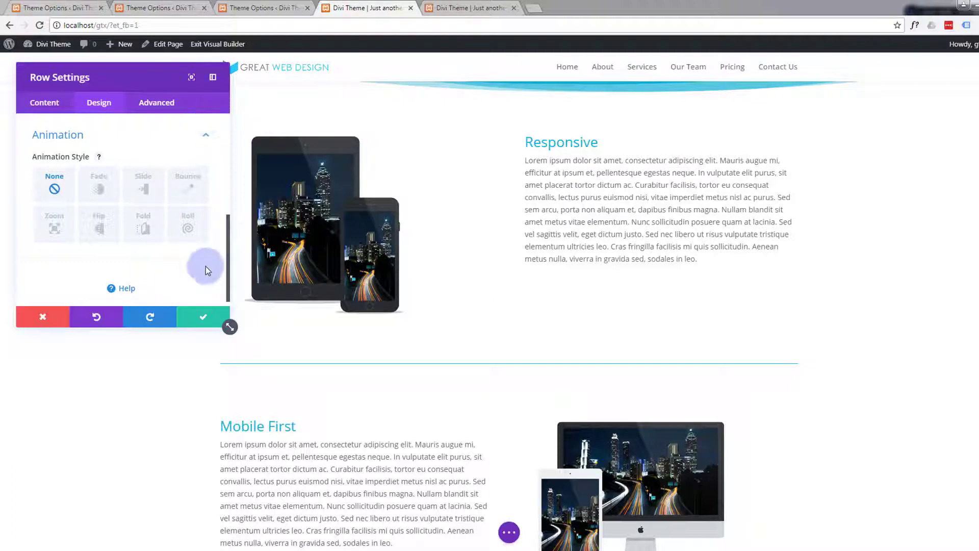
click(55, 317)
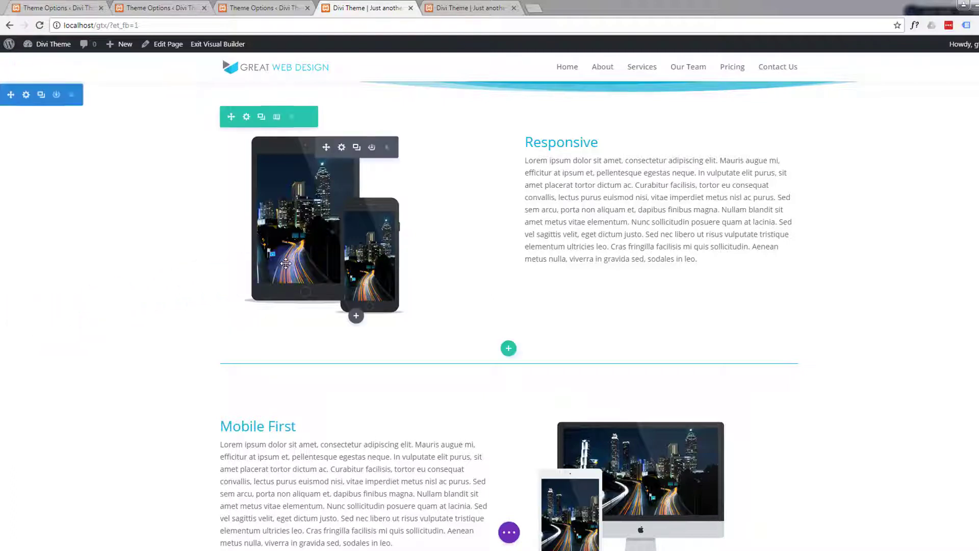
Step: Set the animation style of the tablet and phone image in the Responsive row to Slide
click(342, 147)
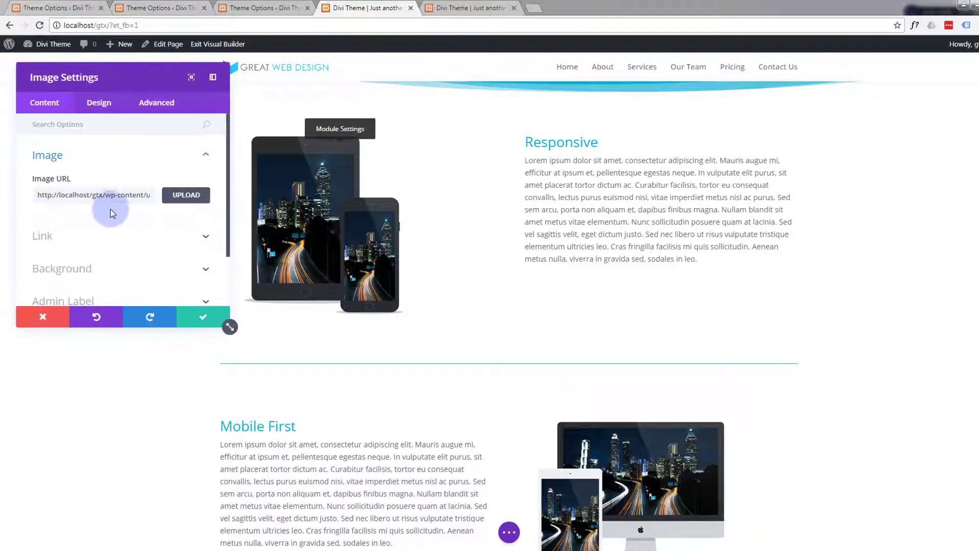
click(109, 105)
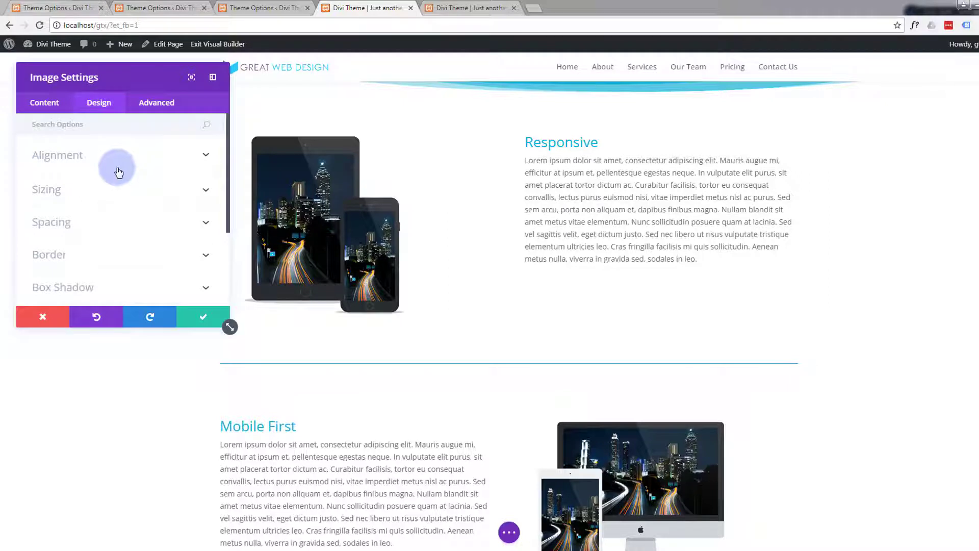
scroll(113, 163, down, 3)
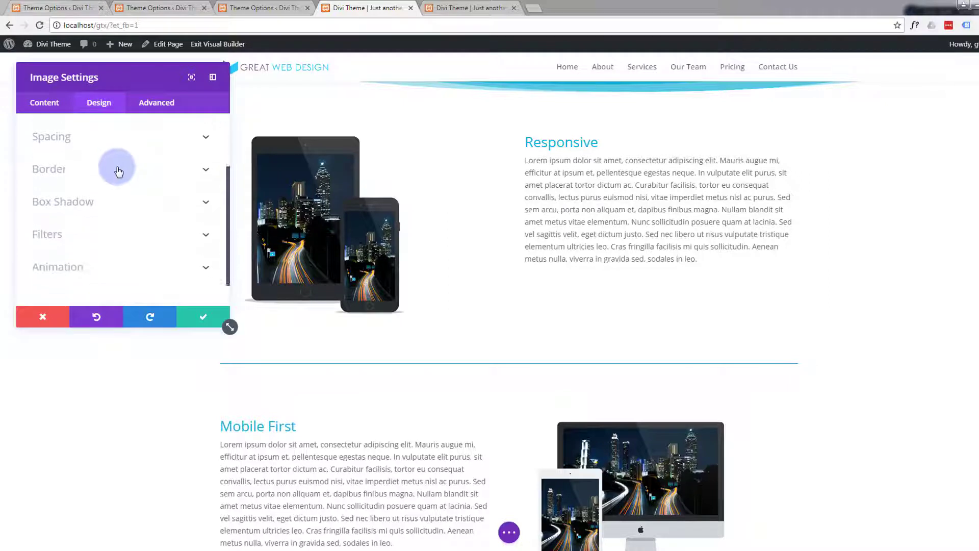
click(188, 235)
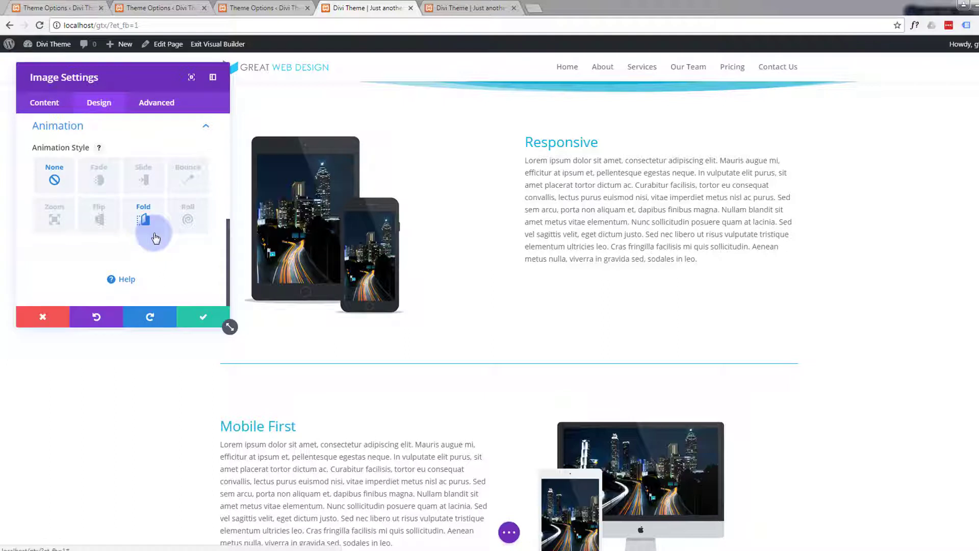
click(147, 179)
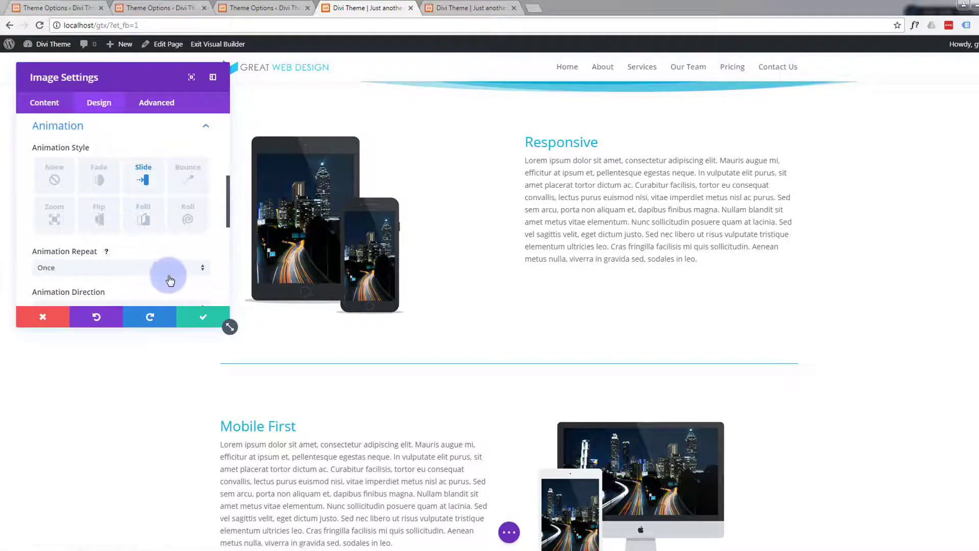
Step: Try Left as the slide direction of the Responsive row's image, and set the direction to Right
scroll(164, 276, down, 1)
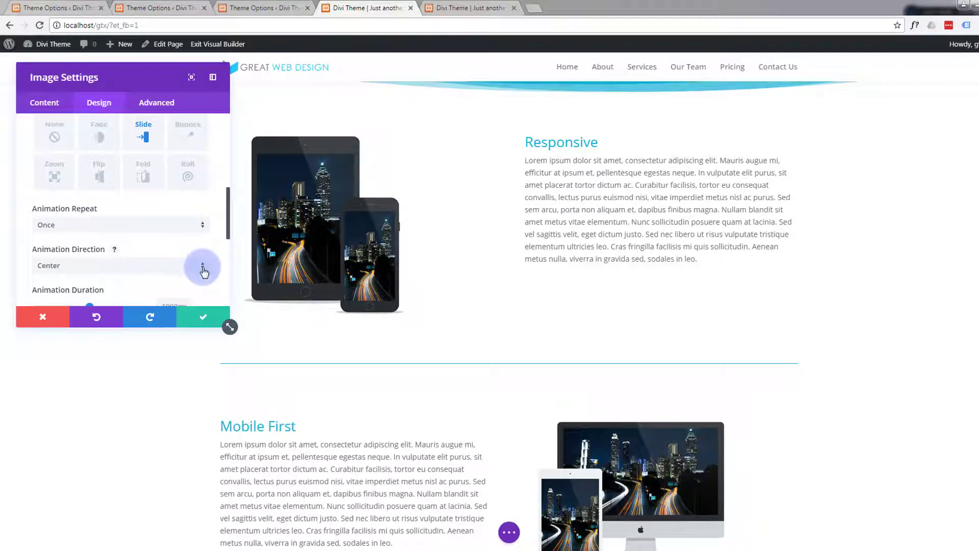
click(203, 271)
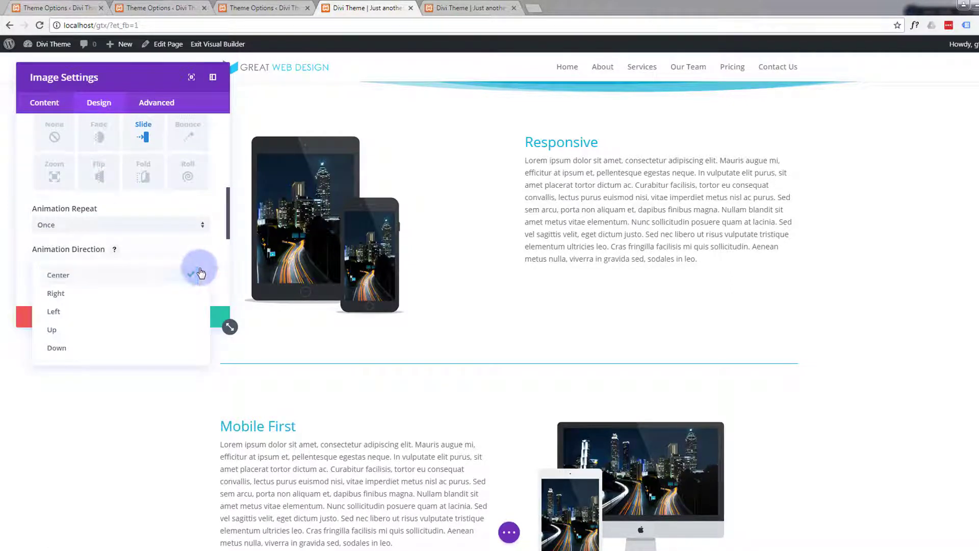
click(118, 311)
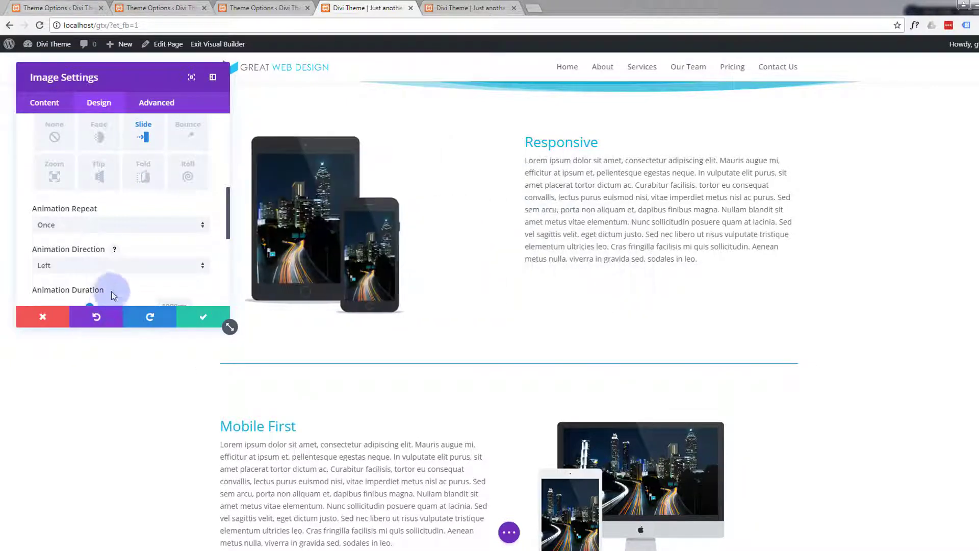
click(202, 271)
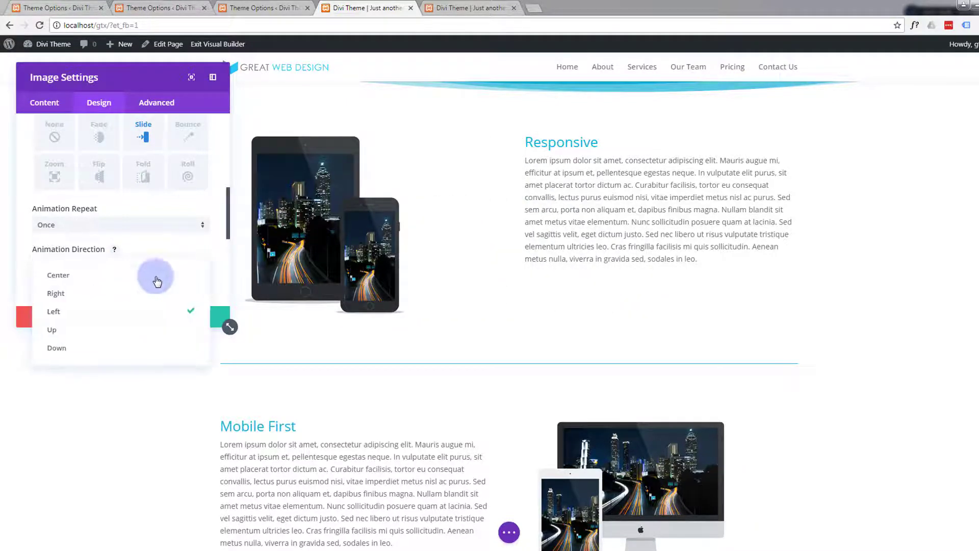
click(121, 301)
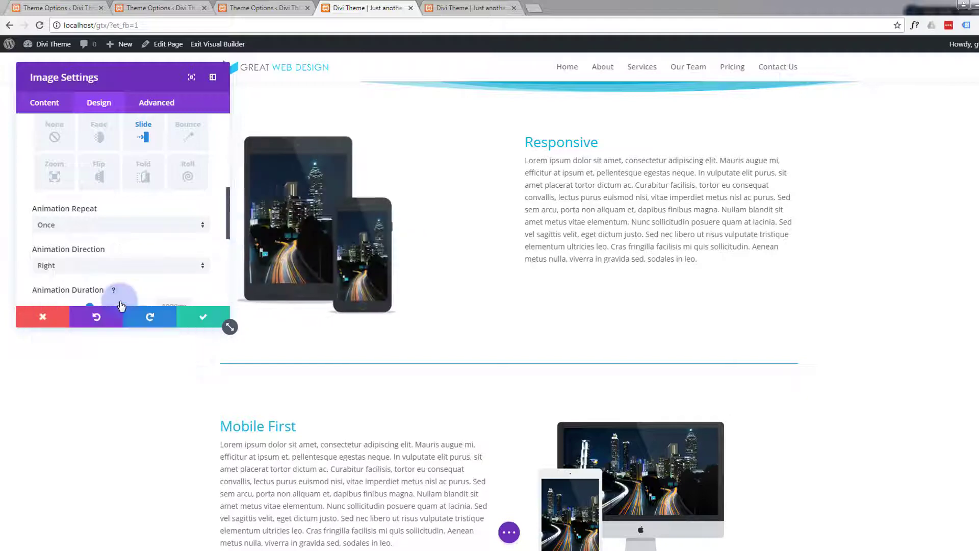
Step: Save the Responsive row's image settings, and set the animation style of the Mobile First row's computer image to Slide
click(198, 318)
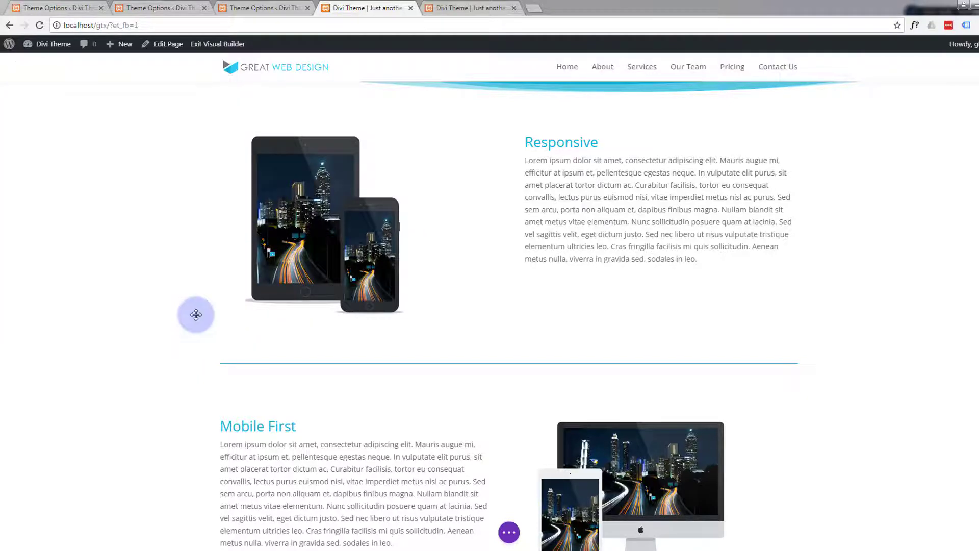
scroll(412, 409, down, 3)
scroll(412, 408, down, 2)
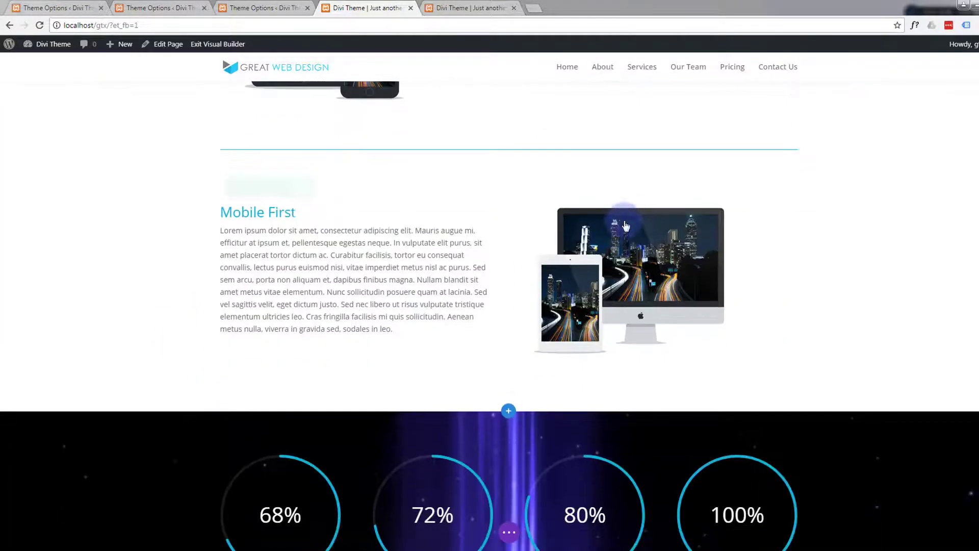
click(645, 217)
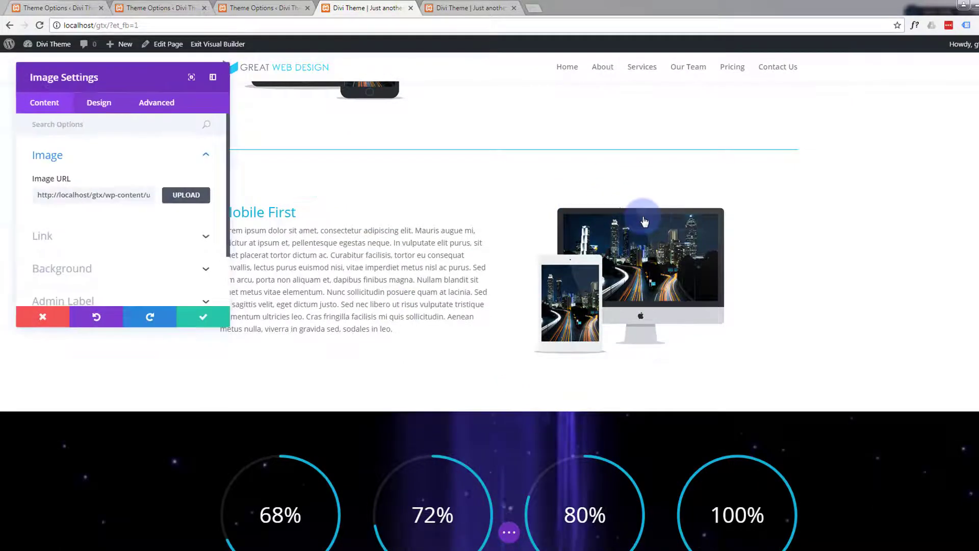
click(108, 108)
scroll(114, 192, down, 3)
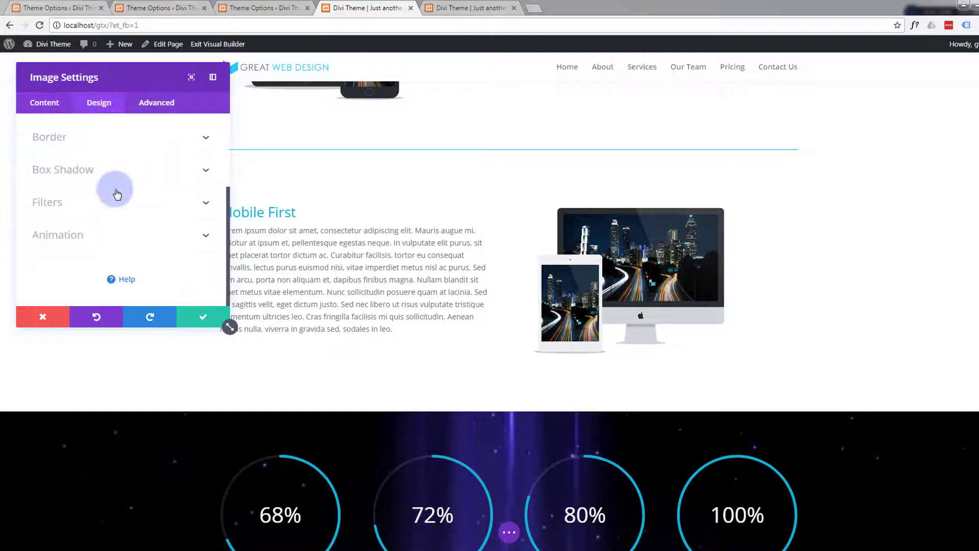
click(204, 235)
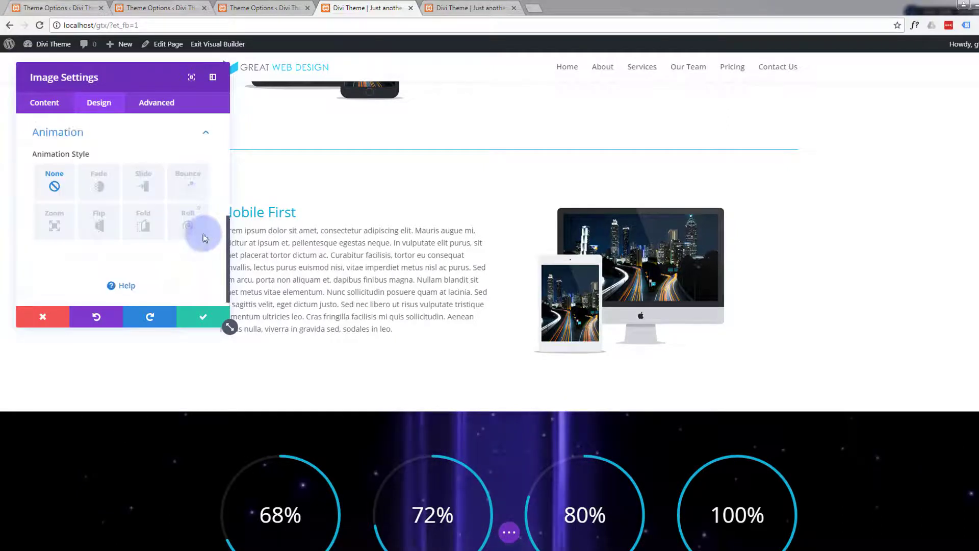
click(144, 176)
scroll(153, 245, down, 1)
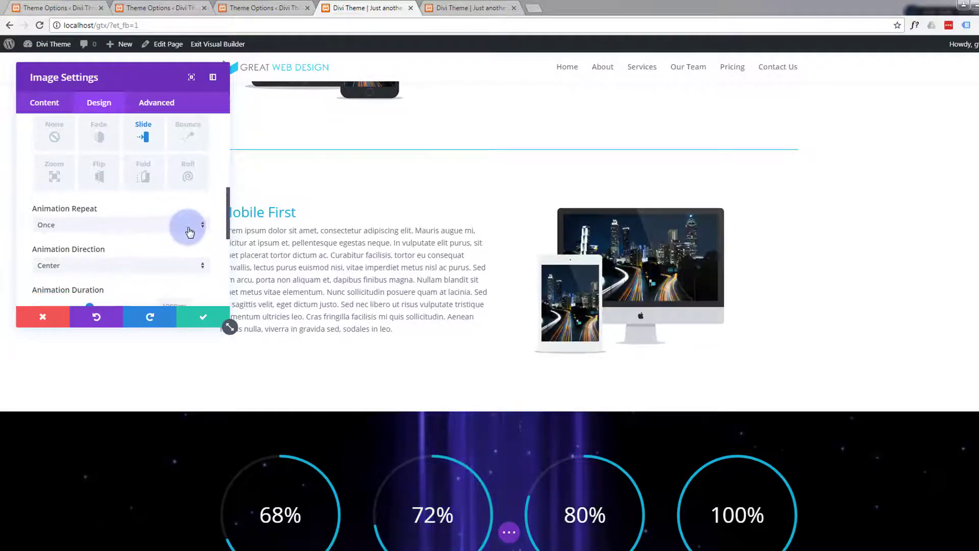
Step: Set the slide direction of the Mobile First row's image to Left and save the image settings
click(203, 267)
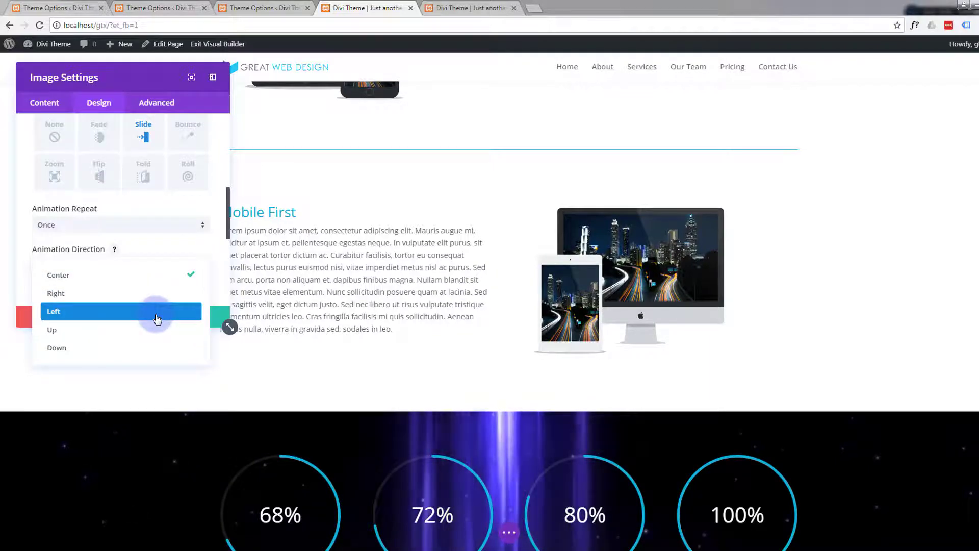
click(156, 315)
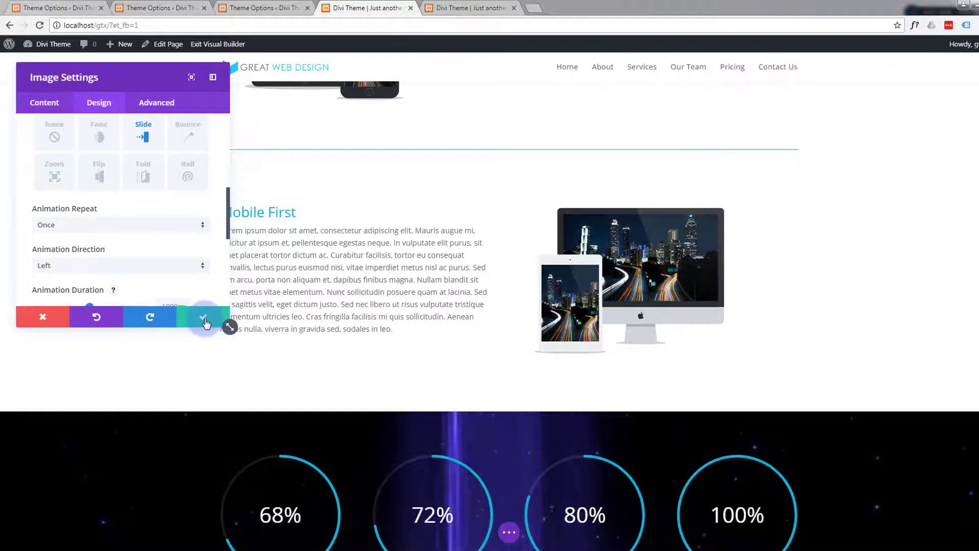
click(205, 319)
Step: Apply a Zoom animation to the row holding the Research, Design, Development and Effect circle counters, and save the row settings
scroll(193, 318, down, 2)
scroll(188, 320, down, 5)
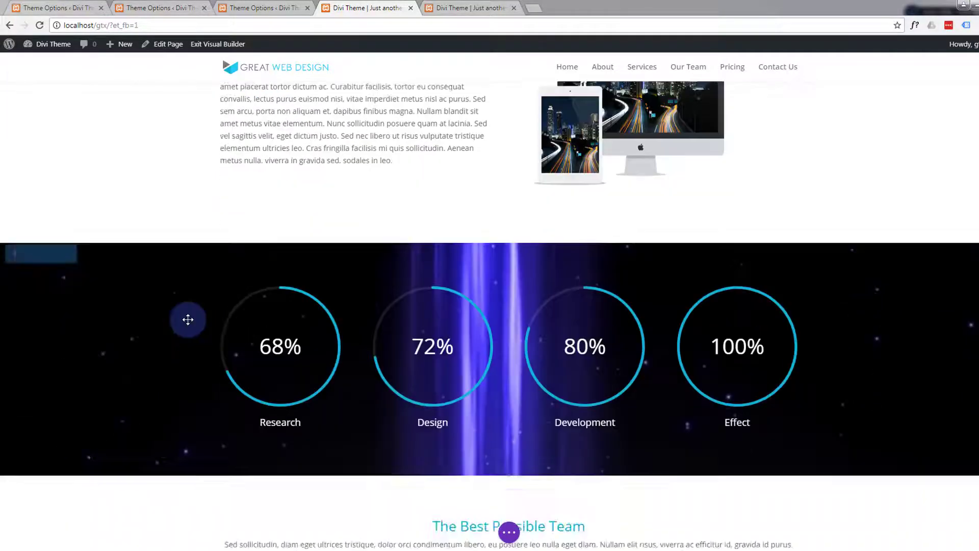
scroll(300, 258, up, 1)
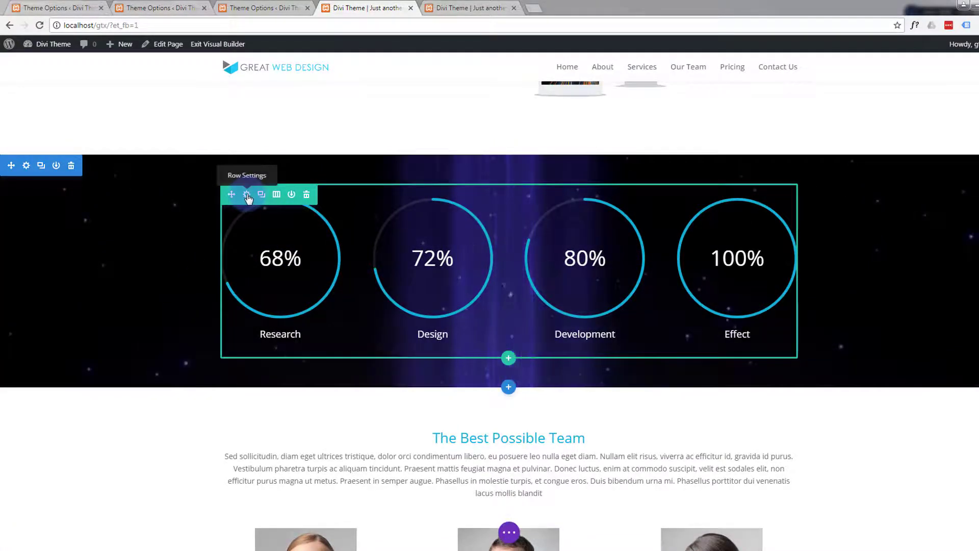
click(246, 196)
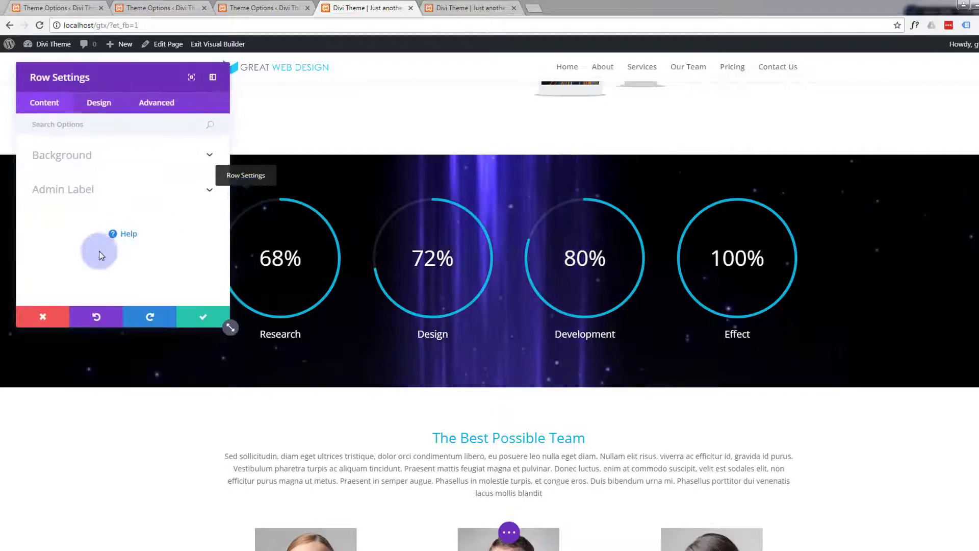
click(104, 111)
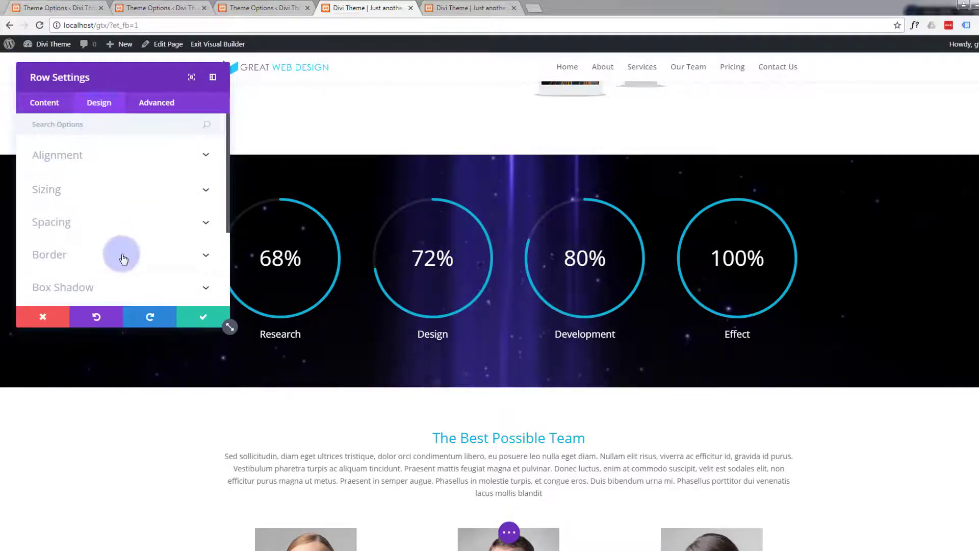
scroll(124, 258, down, 3)
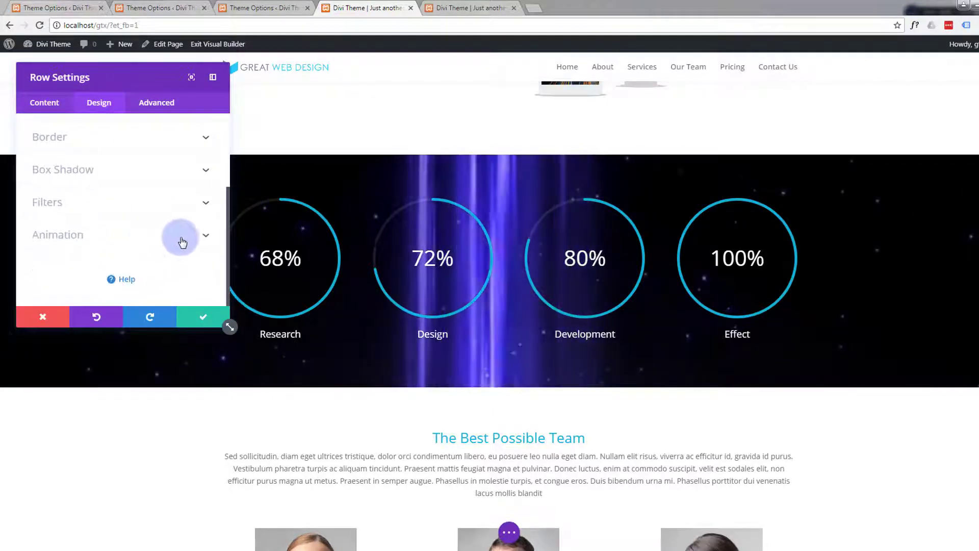
click(182, 238)
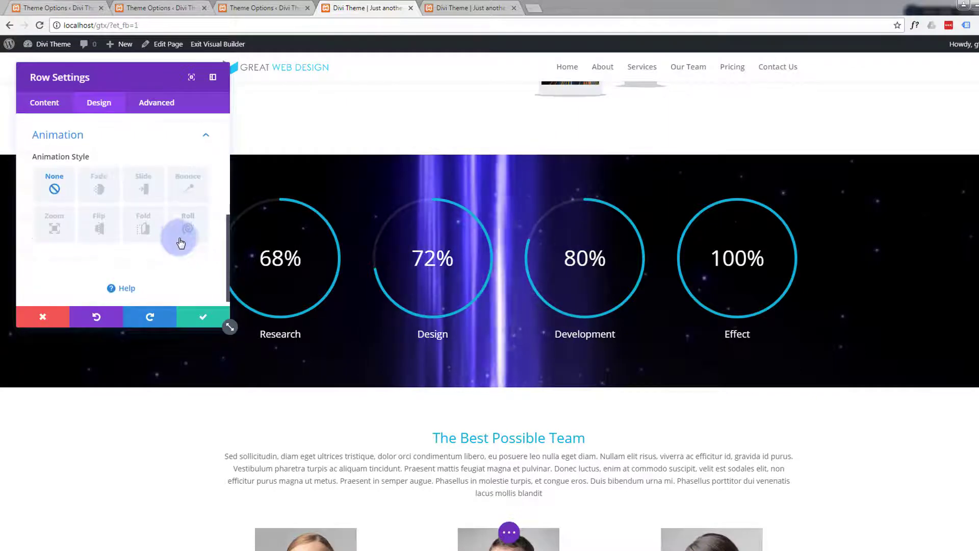
click(54, 224)
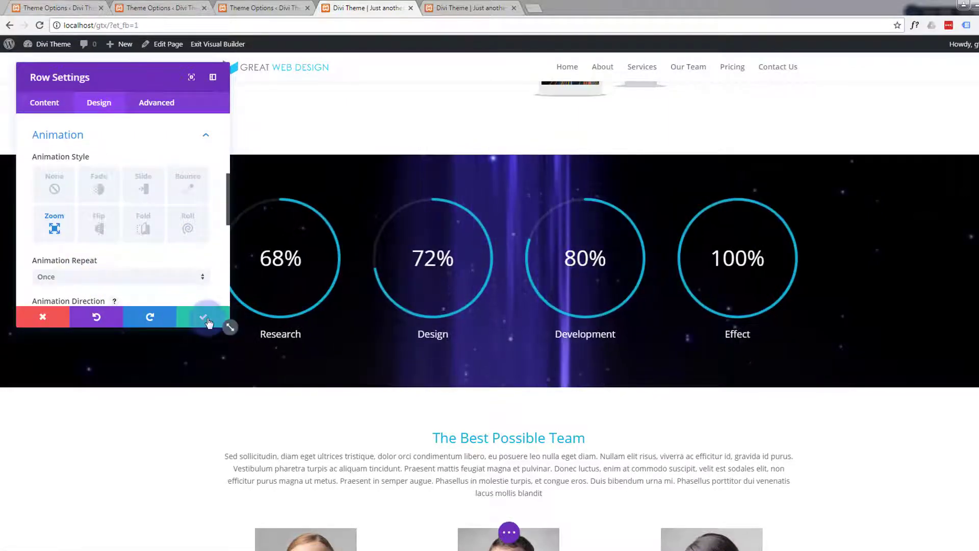
click(204, 318)
Step: Try Fold on the section titled The Best Possible Team, then apply a Flip animation and save the section settings
scroll(174, 323, down, 2)
scroll(174, 323, down, 2)
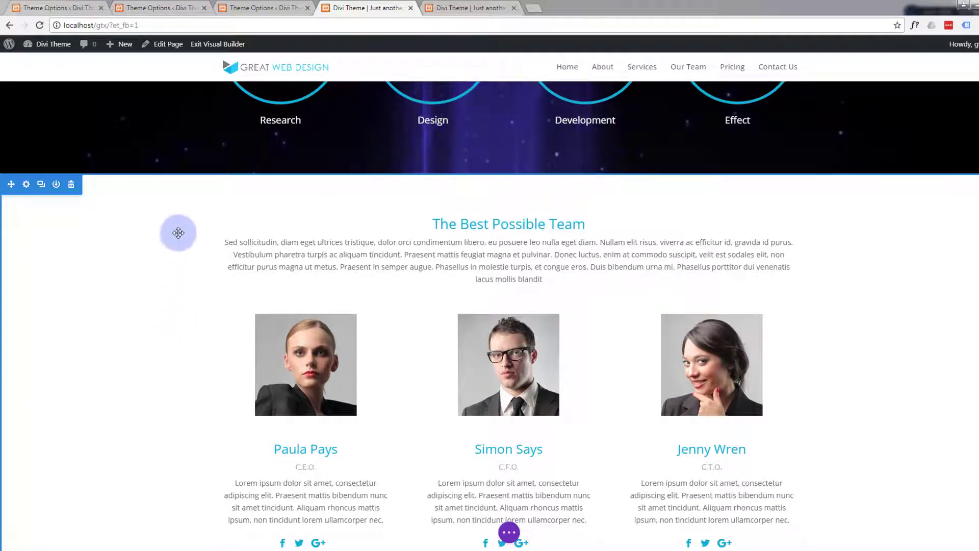
mouse_move(260, 217)
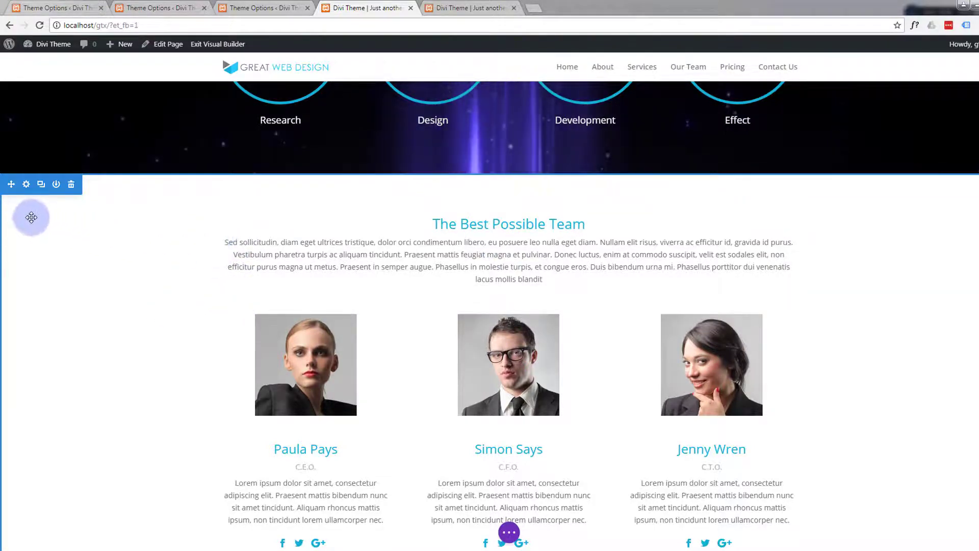
click(26, 185)
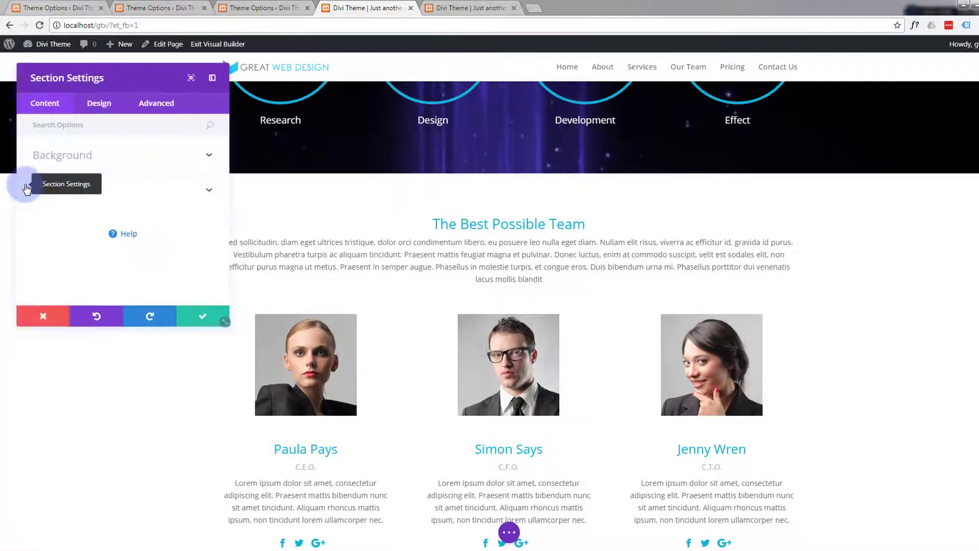
click(104, 107)
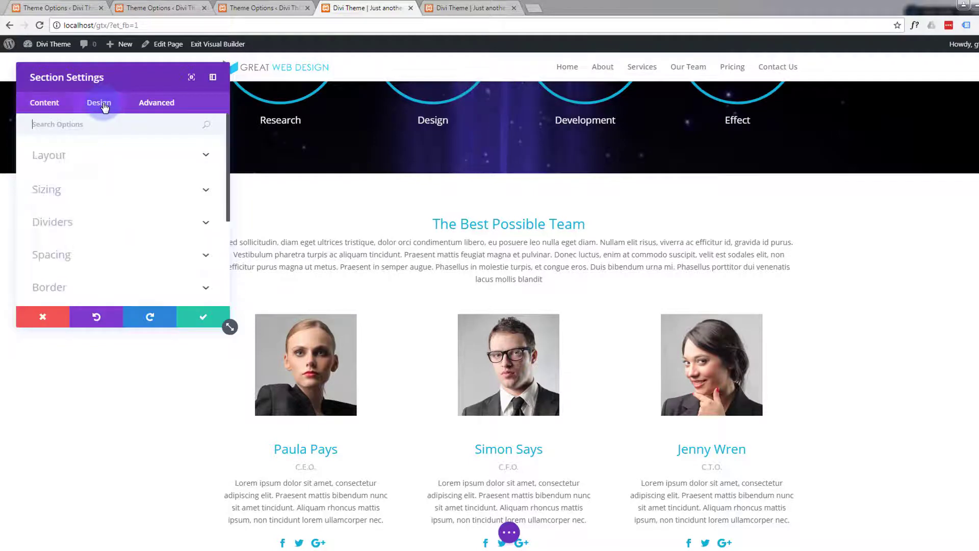
scroll(102, 223, down, 3)
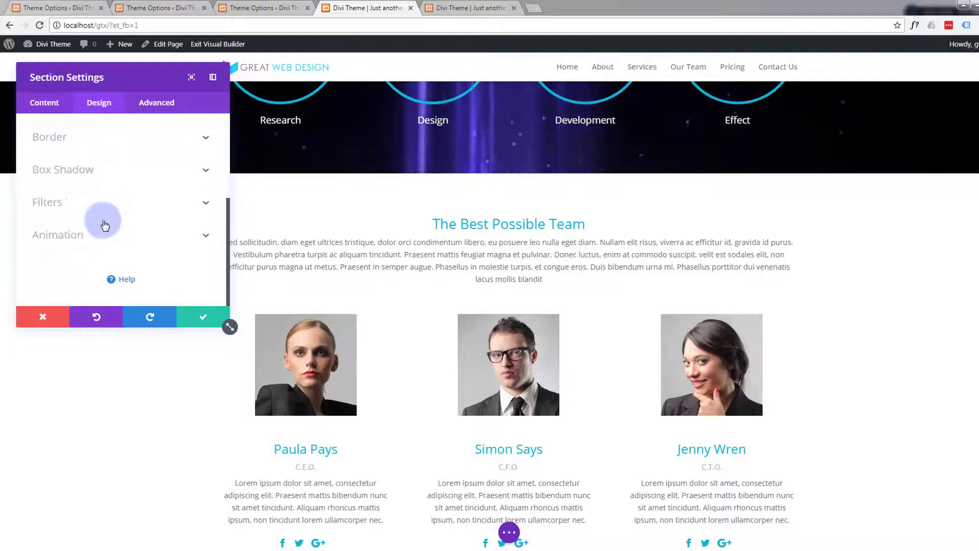
click(204, 237)
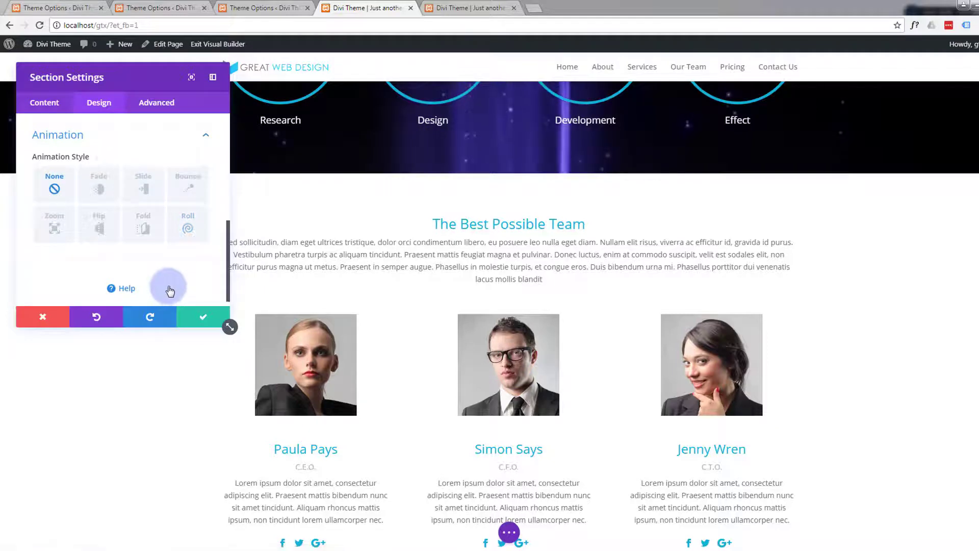
click(145, 229)
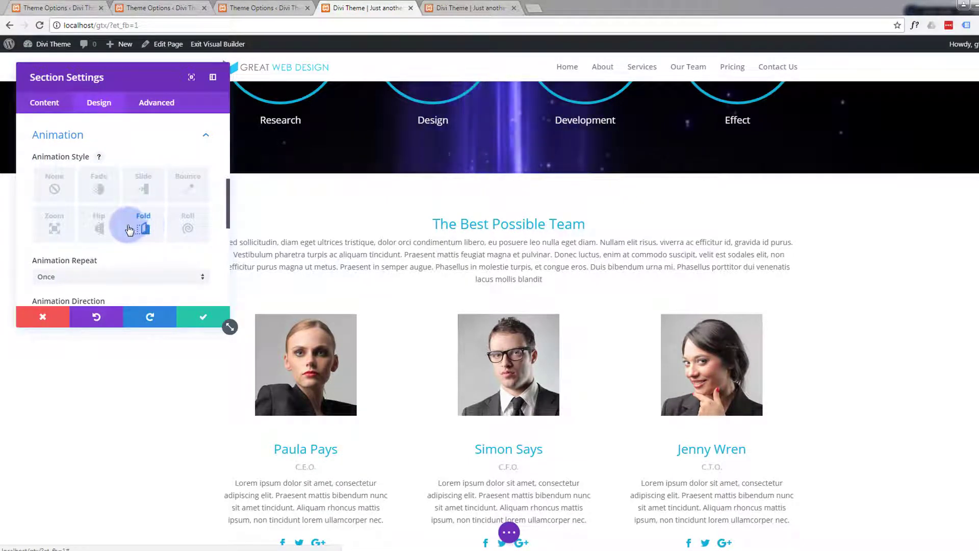
click(101, 229)
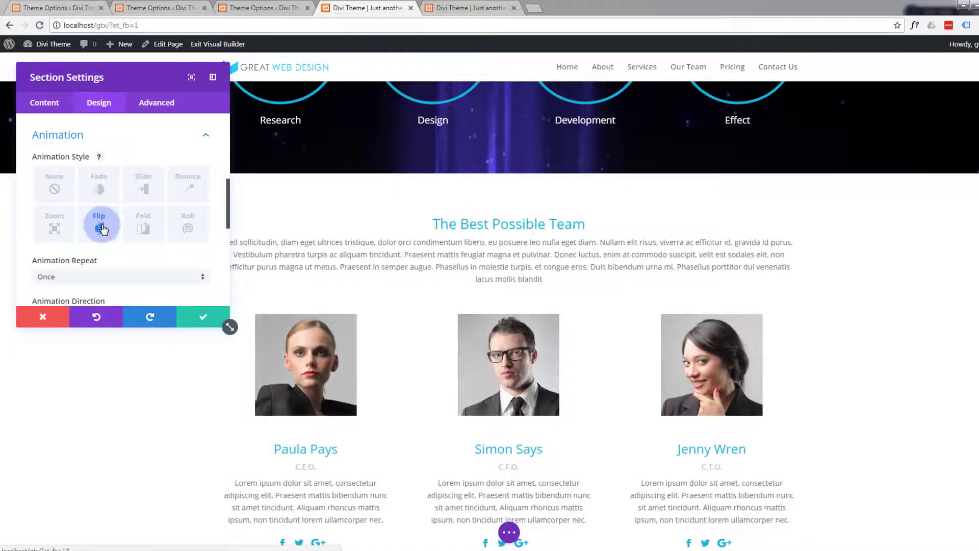
click(198, 317)
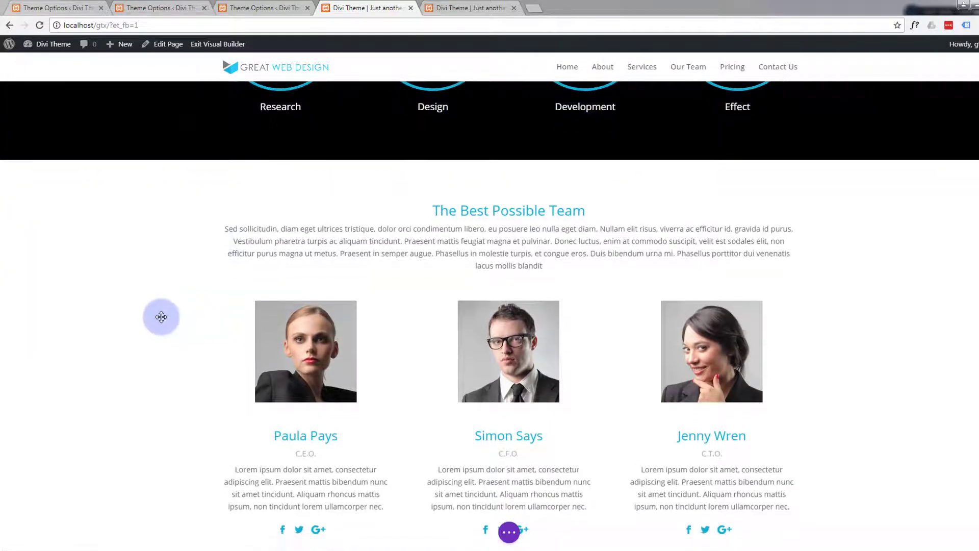
Step: Apply a Zoom animation to the row holding the Platforms, HTML, CSS3 and Javascript toggles, and save the row settings
scroll(164, 316, down, 8)
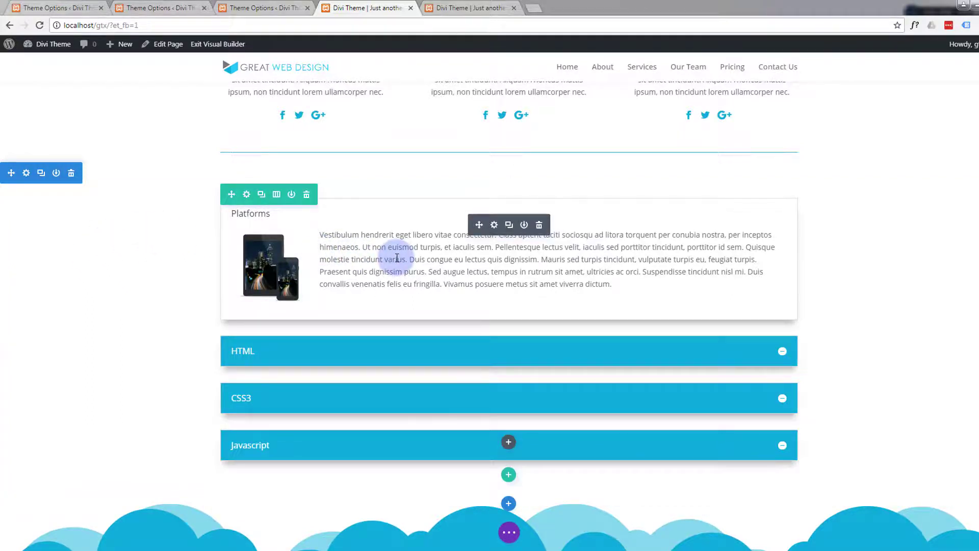
click(246, 195)
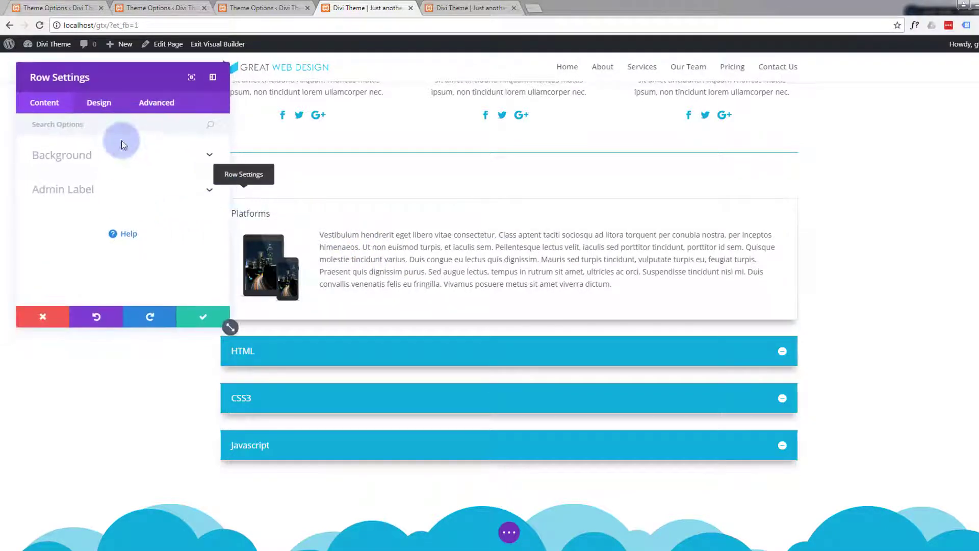
click(99, 104)
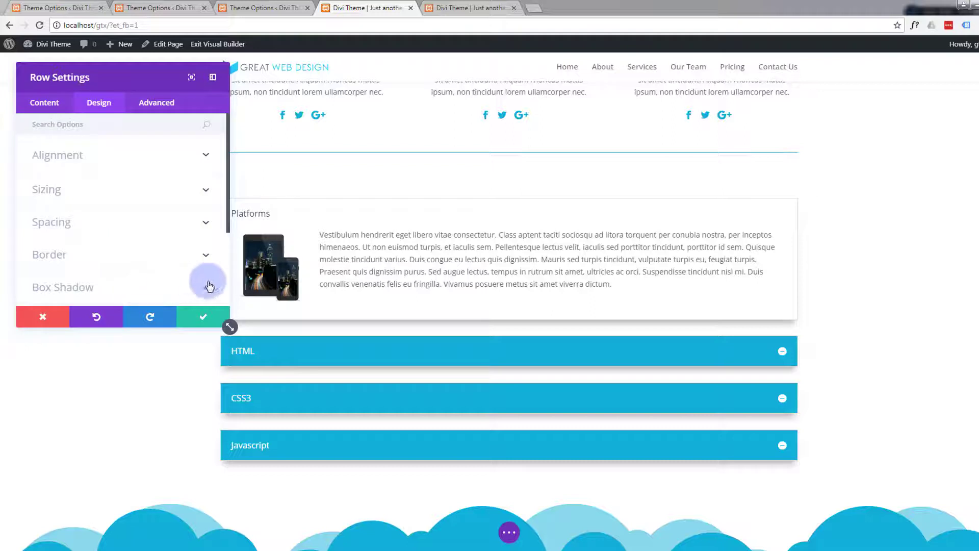
drag(228, 229, 227, 293)
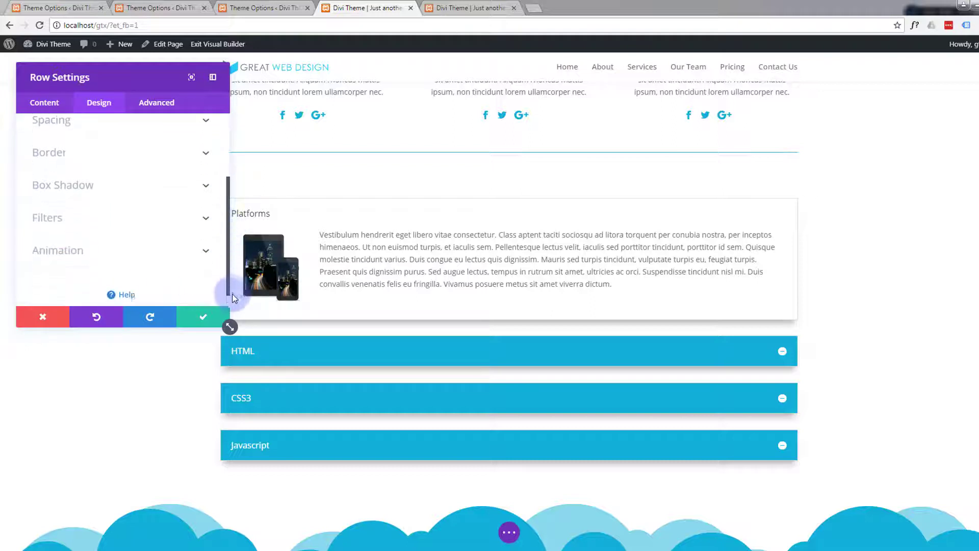
click(203, 237)
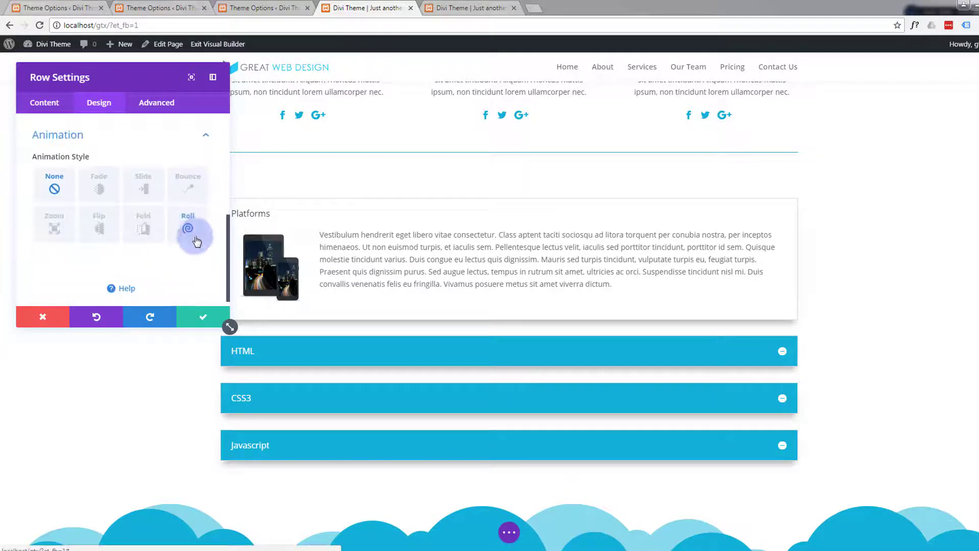
click(61, 231)
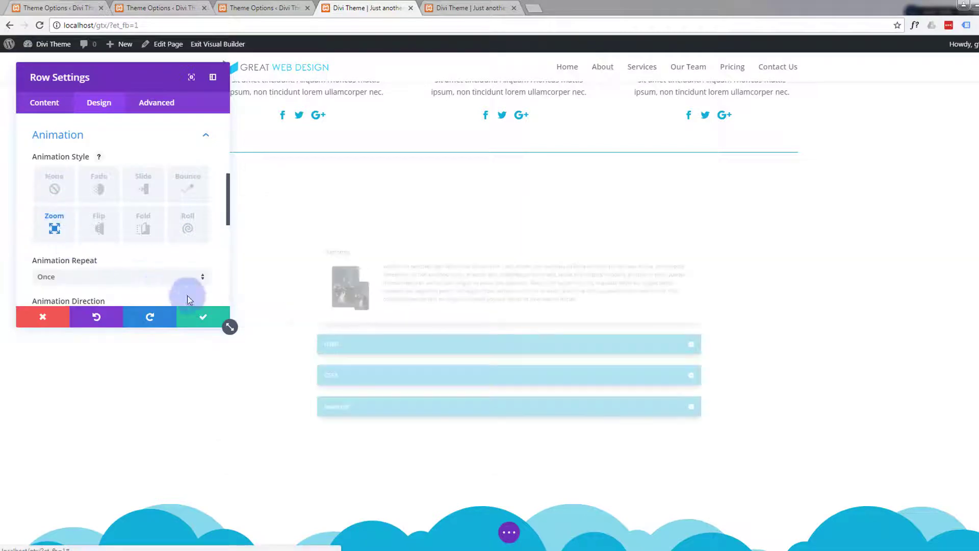
click(201, 321)
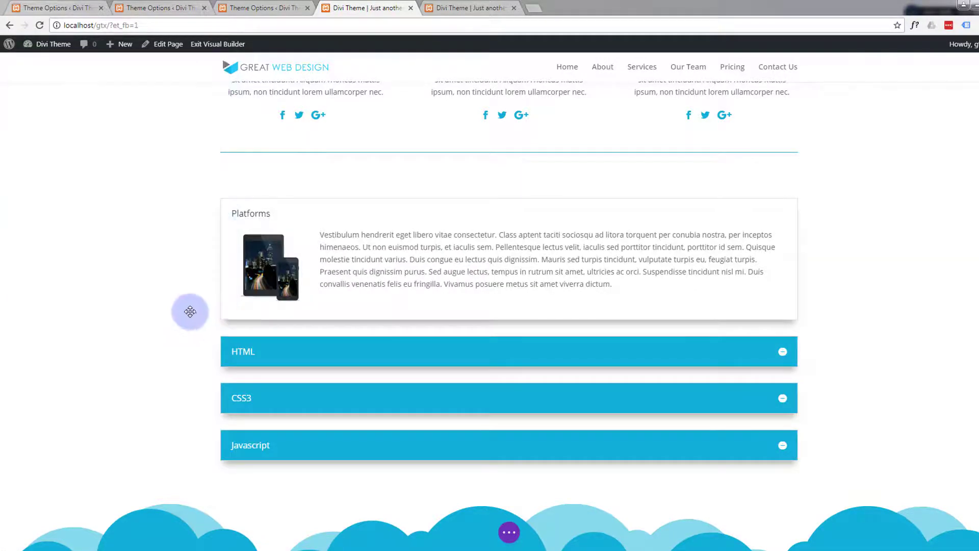
Step: Apply a Bounce animation to the row holding the Starter, Pro, Business and Enterprise pricing tables, and save the row settings
scroll(188, 309, down, 10)
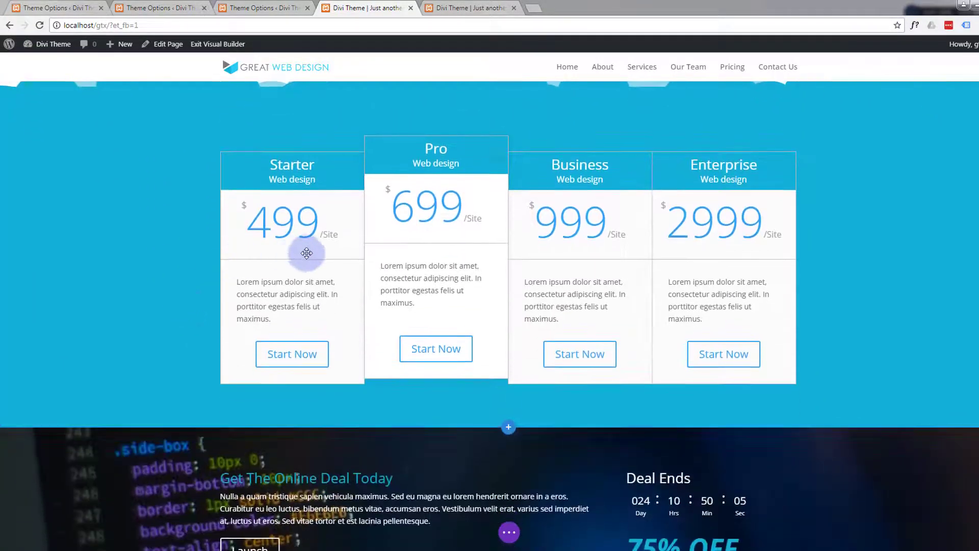
scroll(292, 265, up, 2)
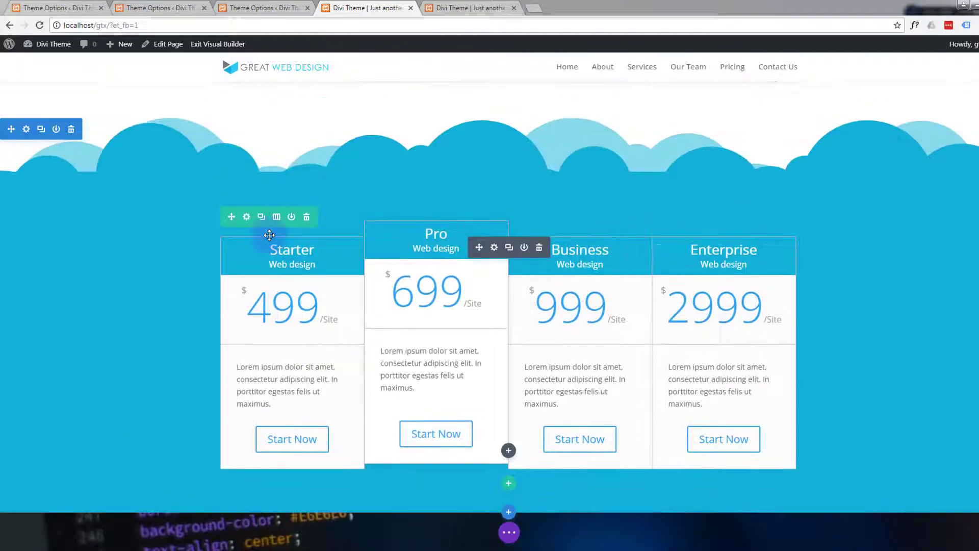
click(247, 218)
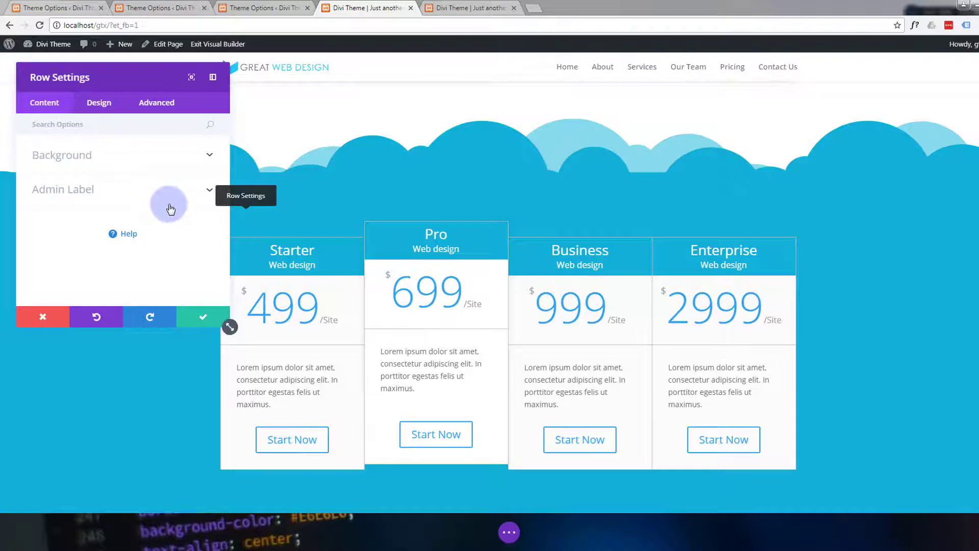
click(102, 107)
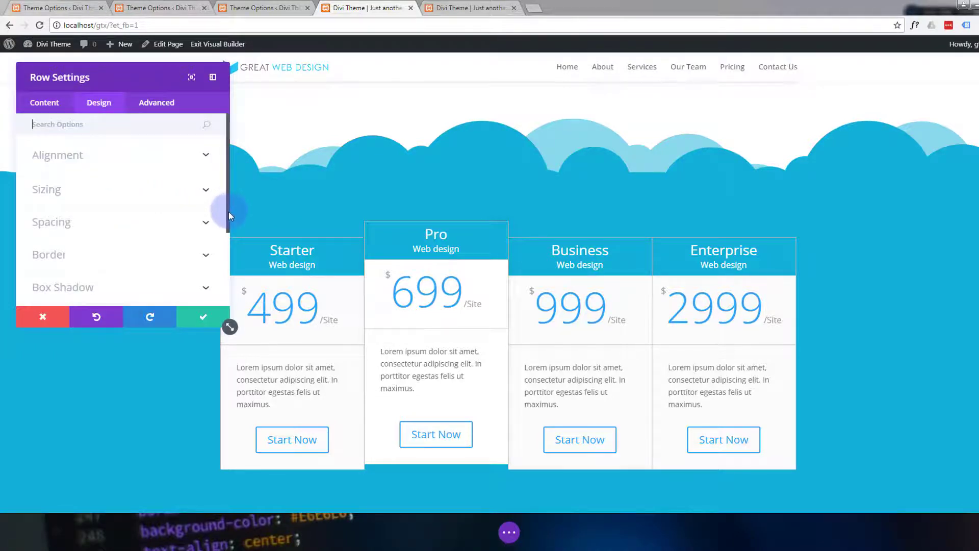
drag(229, 212, 221, 293)
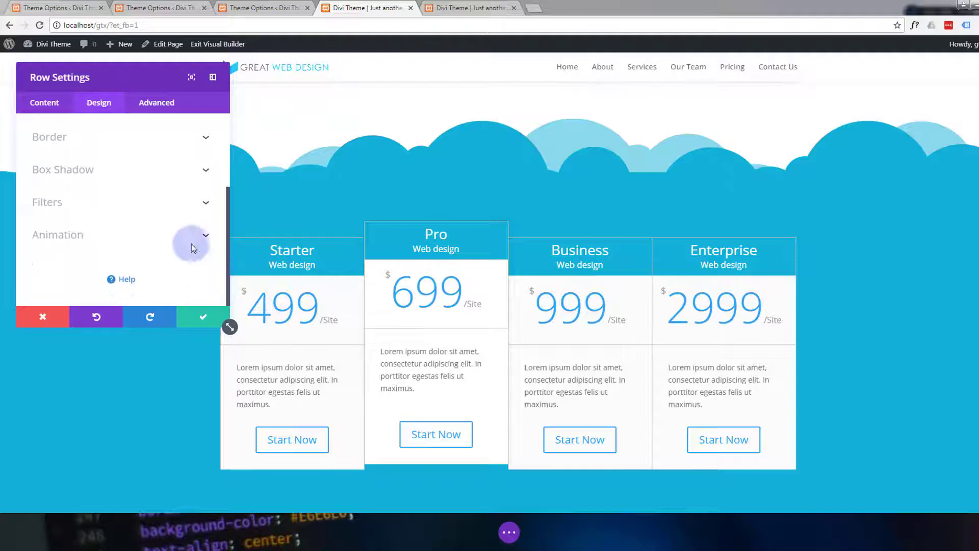
click(206, 238)
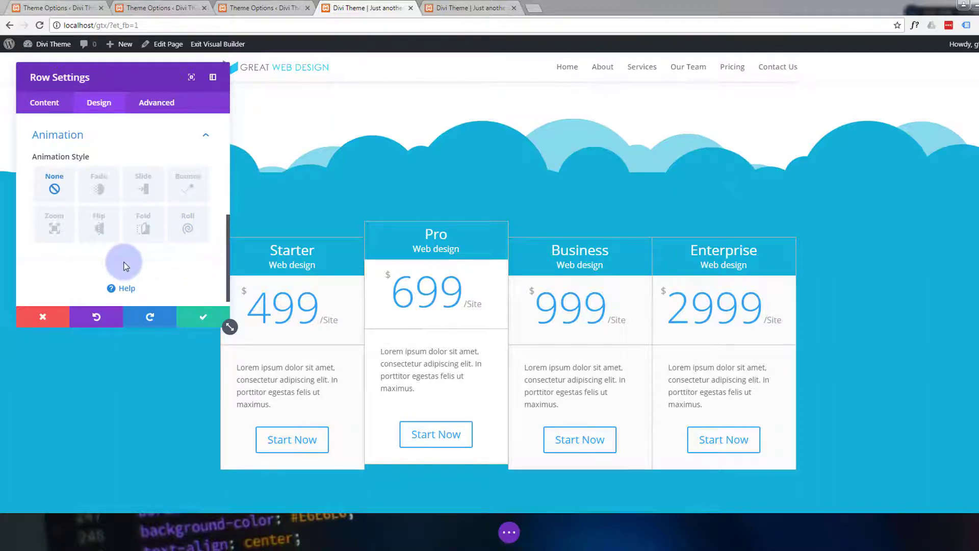
click(188, 188)
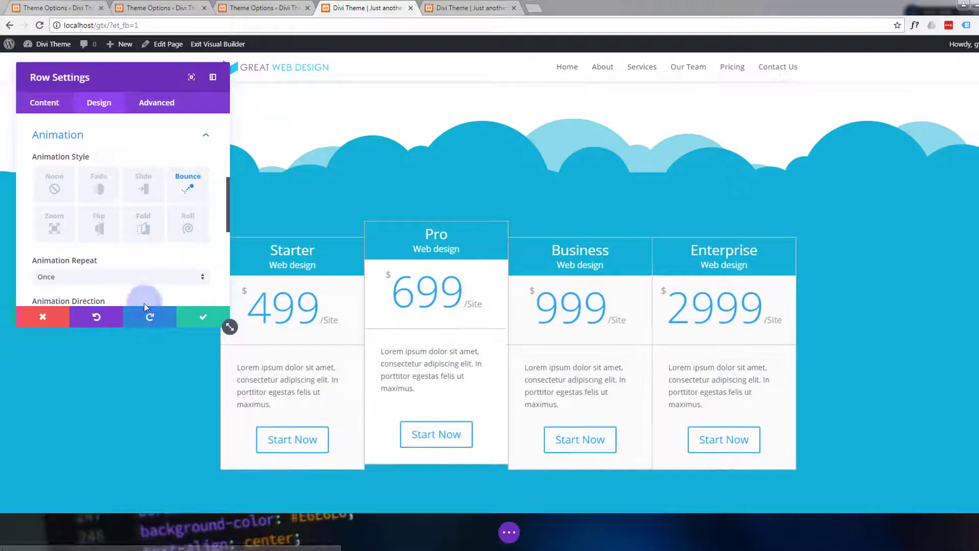
click(203, 317)
Step: Apply a Zoom animation to the row holding Get The Online Deal Today and the Deal Ends countdown, and save the row settings
scroll(190, 322, down, 10)
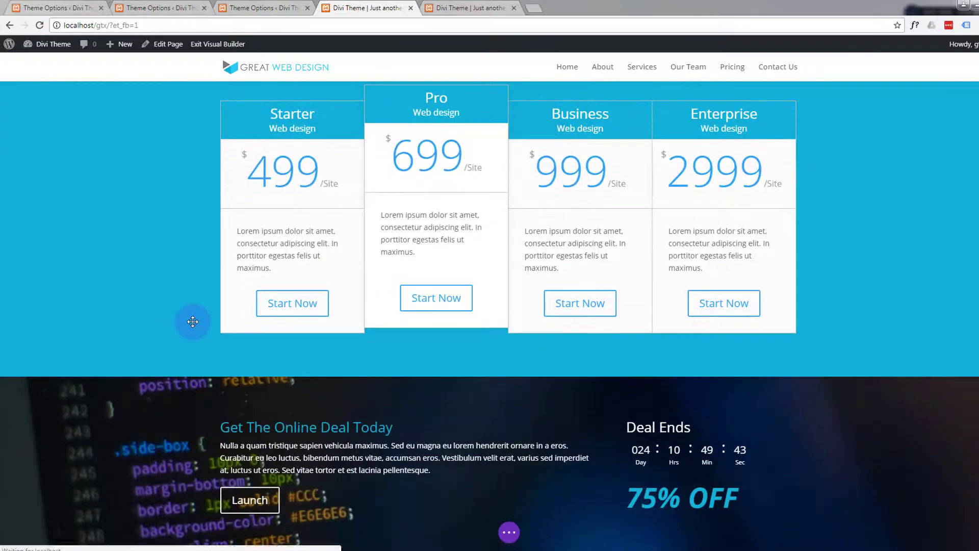
scroll(194, 321, up, 2)
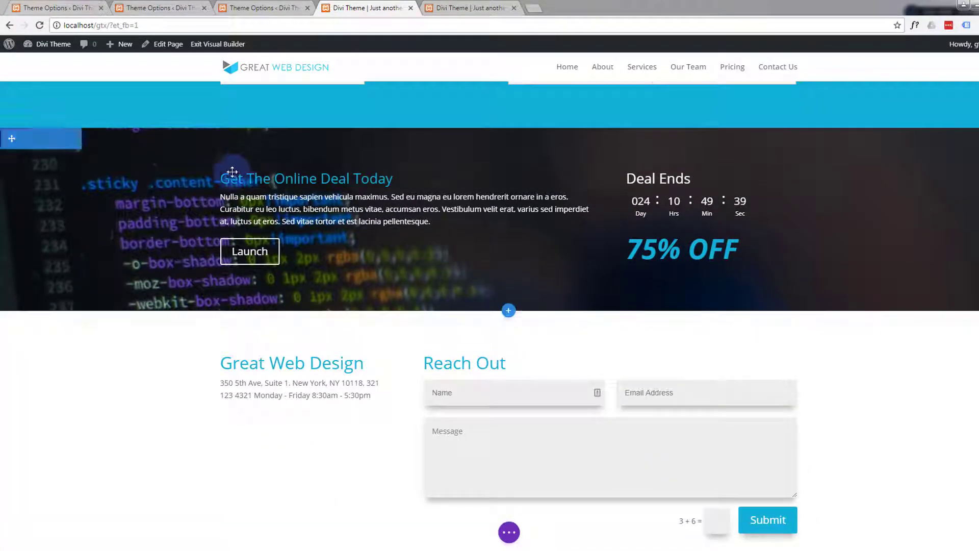
mouse_move(231, 171)
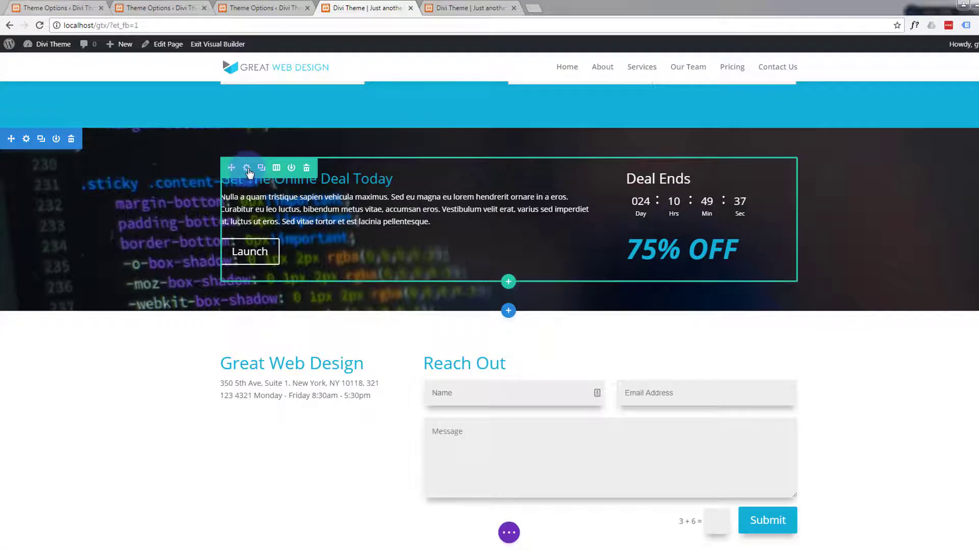
click(247, 167)
click(114, 104)
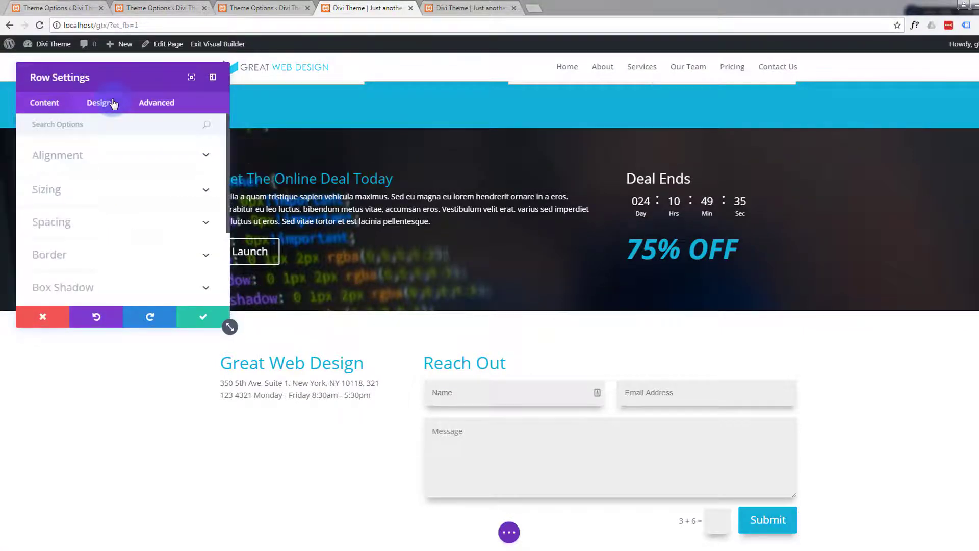
scroll(135, 206, down, 3)
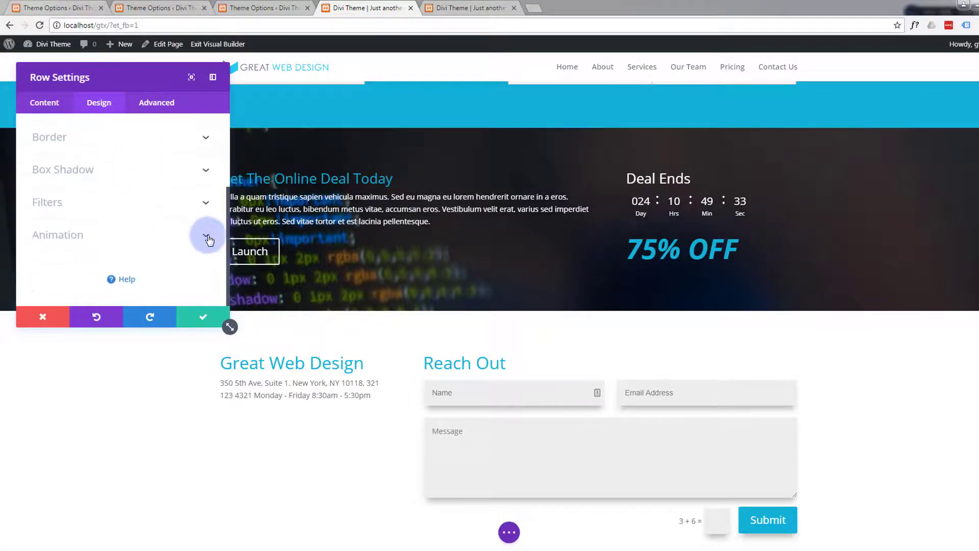
click(207, 237)
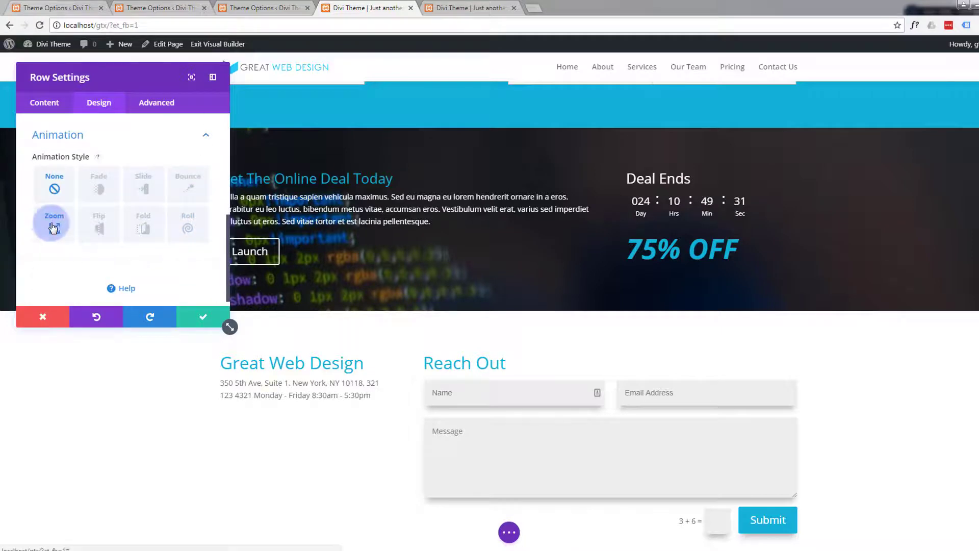
click(53, 227)
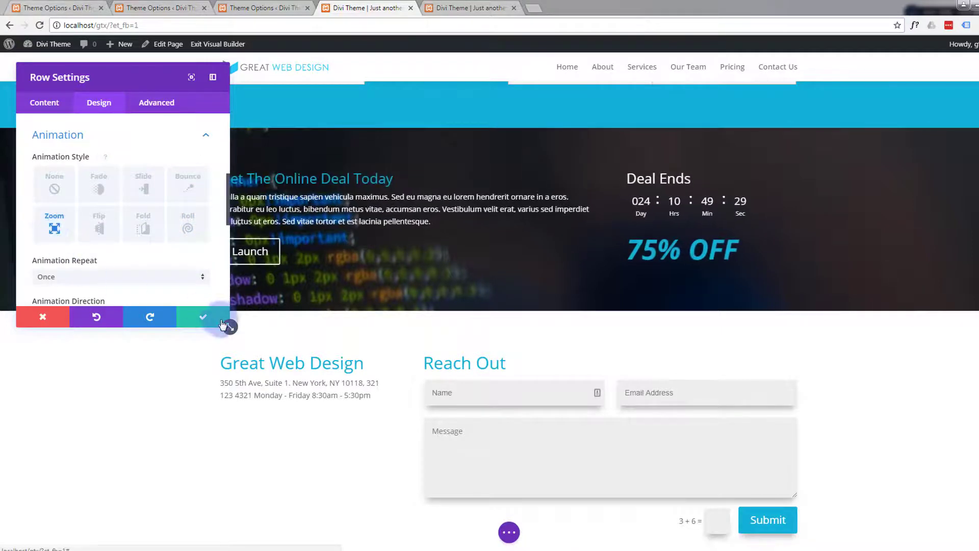
click(202, 320)
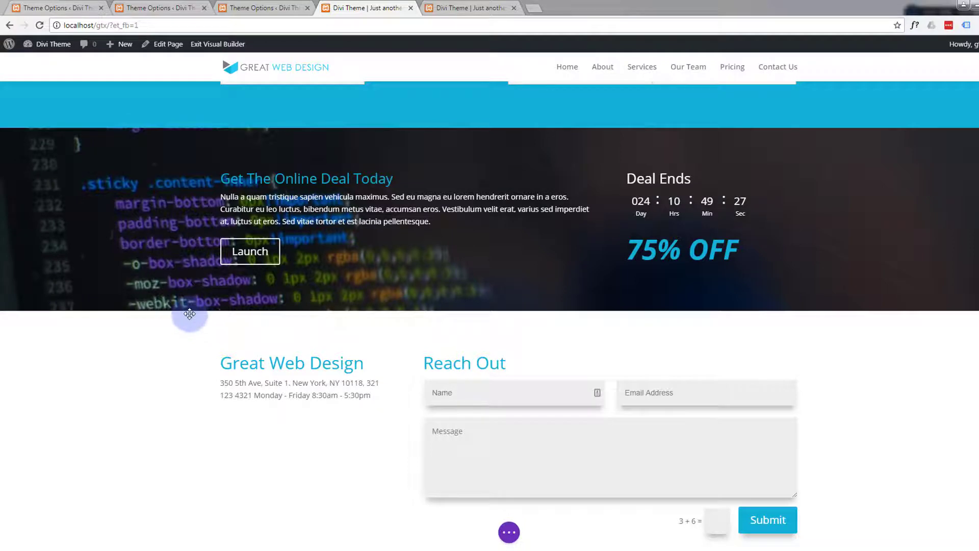
Step: Apply a Fade animation to the contact row holding the address and the Reach Out form, and save the row settings
scroll(189, 313, down, 3)
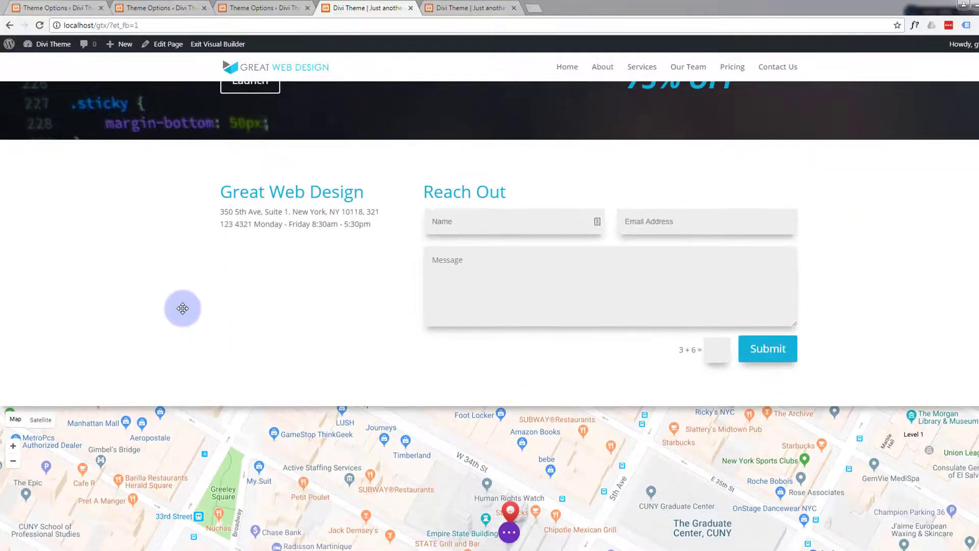
click(260, 160)
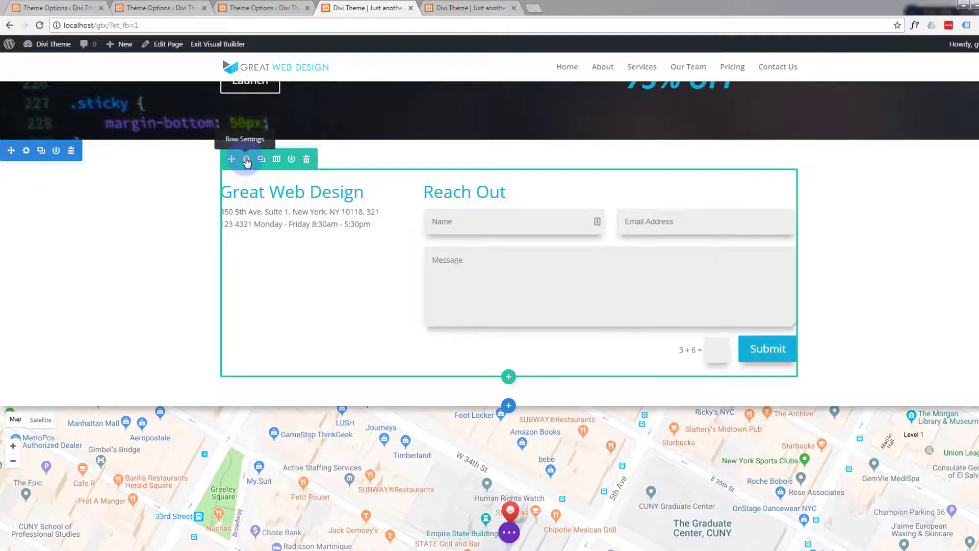
click(246, 161)
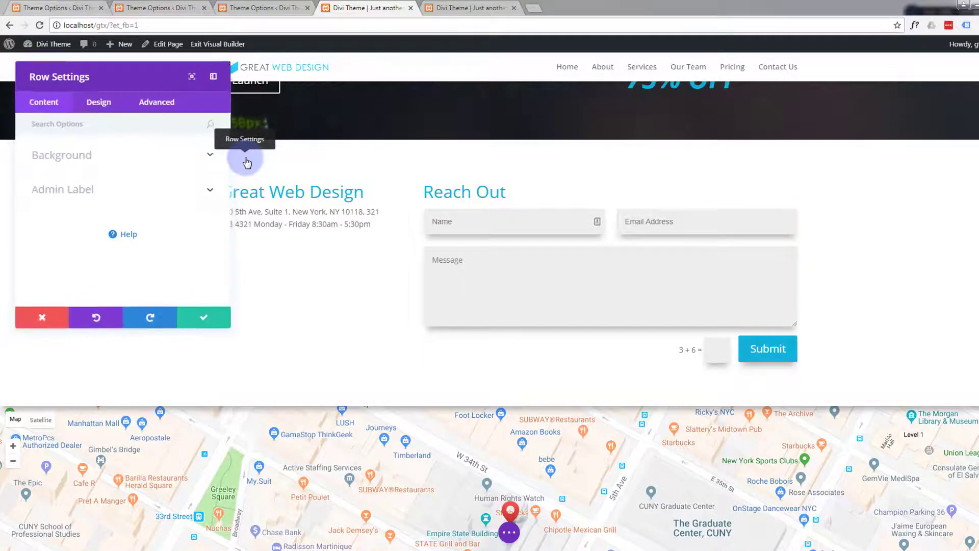
click(100, 104)
scroll(127, 234, down, 3)
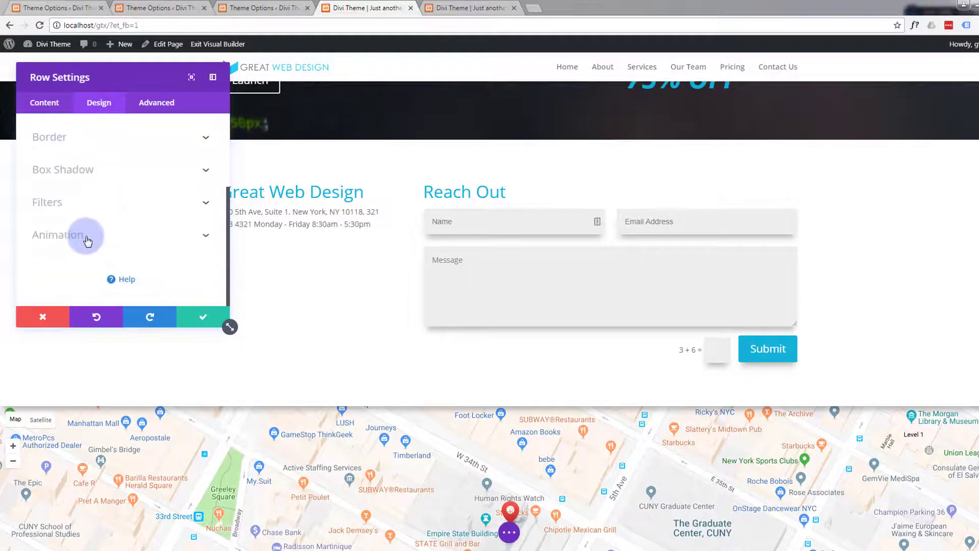
click(204, 237)
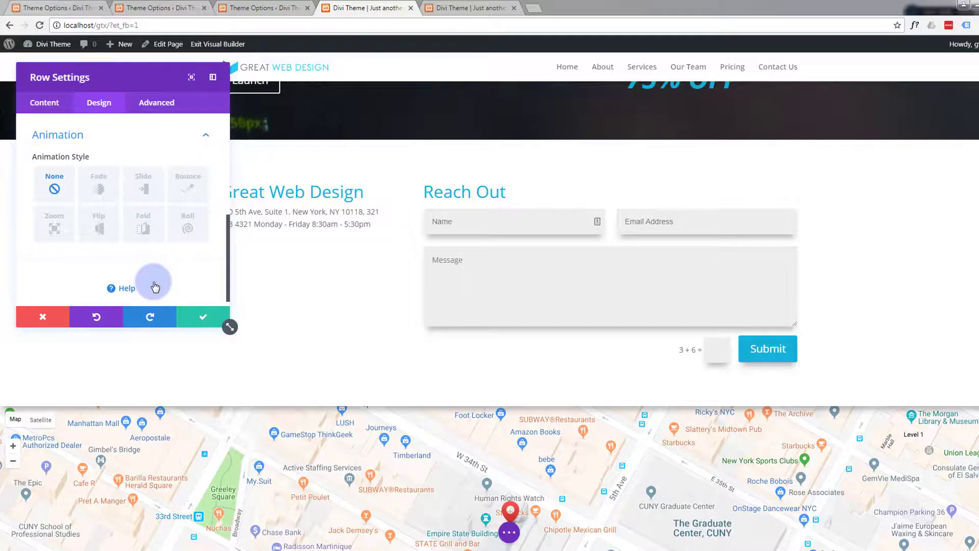
click(97, 191)
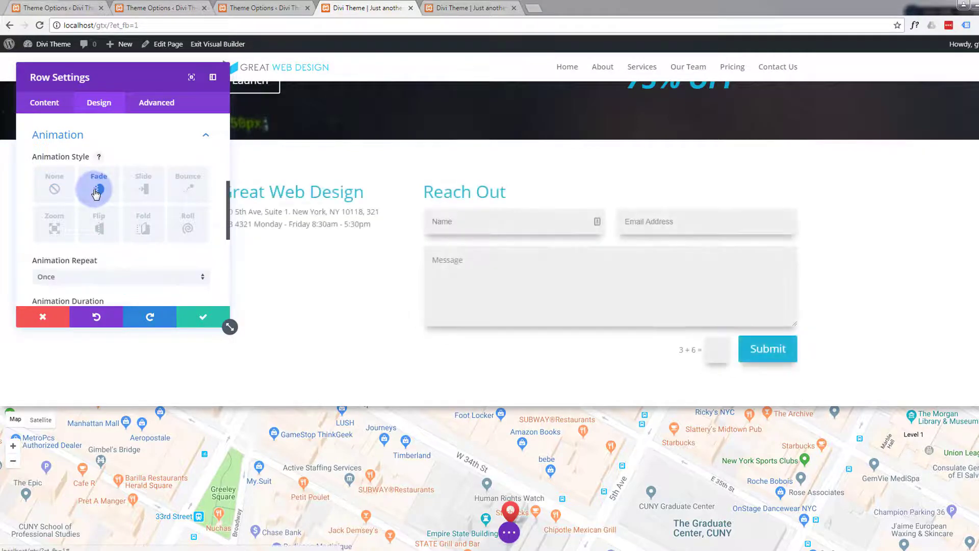
click(203, 320)
Step: Save the page and exit the Visual Builder to the live site
scroll(197, 313, down, 3)
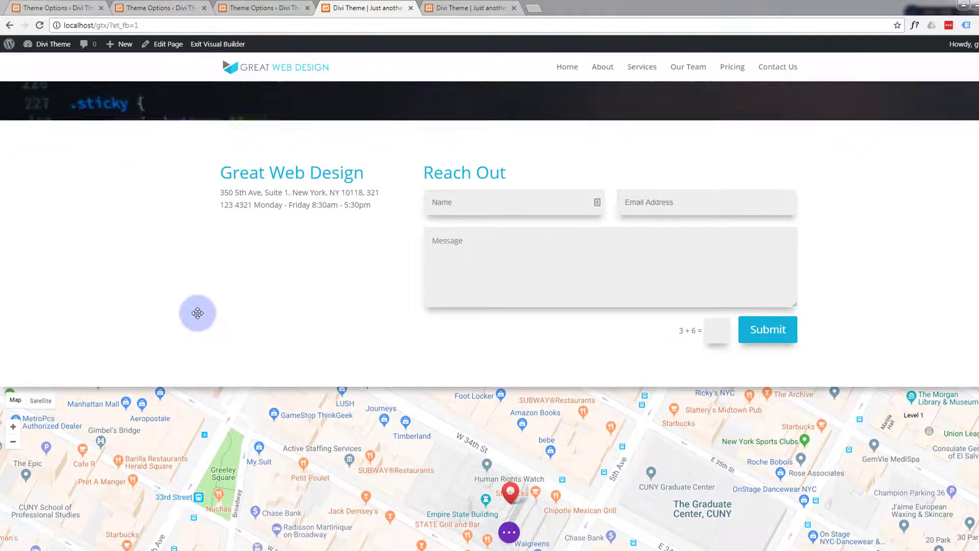
scroll(192, 311, down, 1)
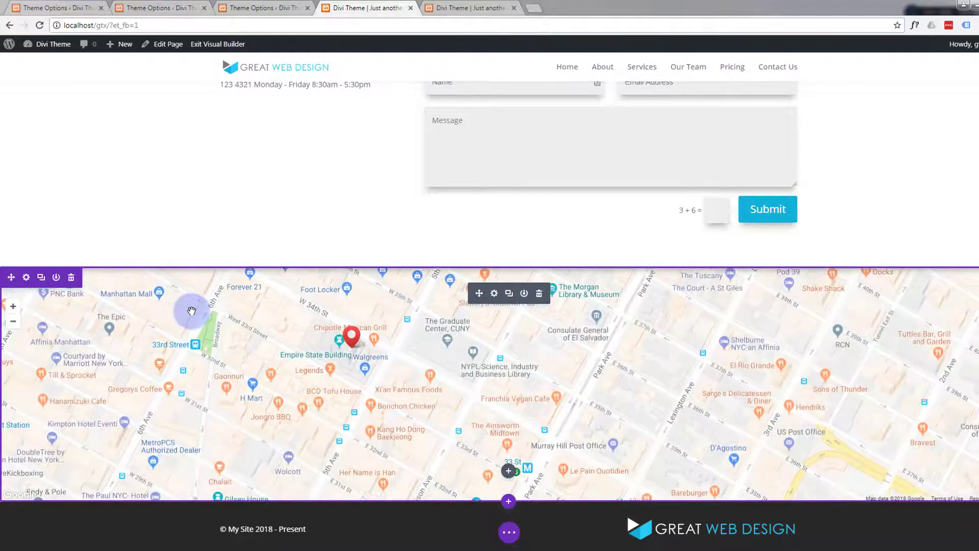
scroll(192, 311, up, 2)
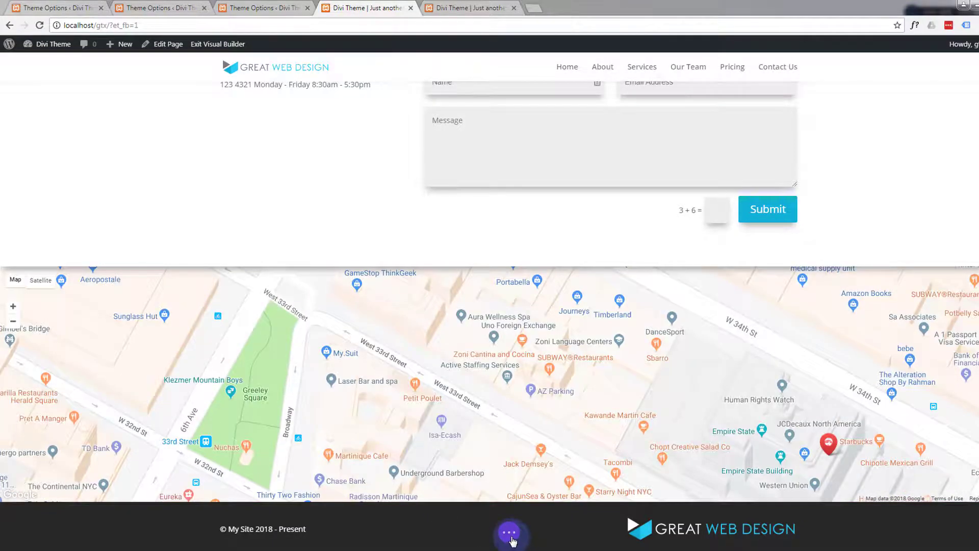
click(509, 533)
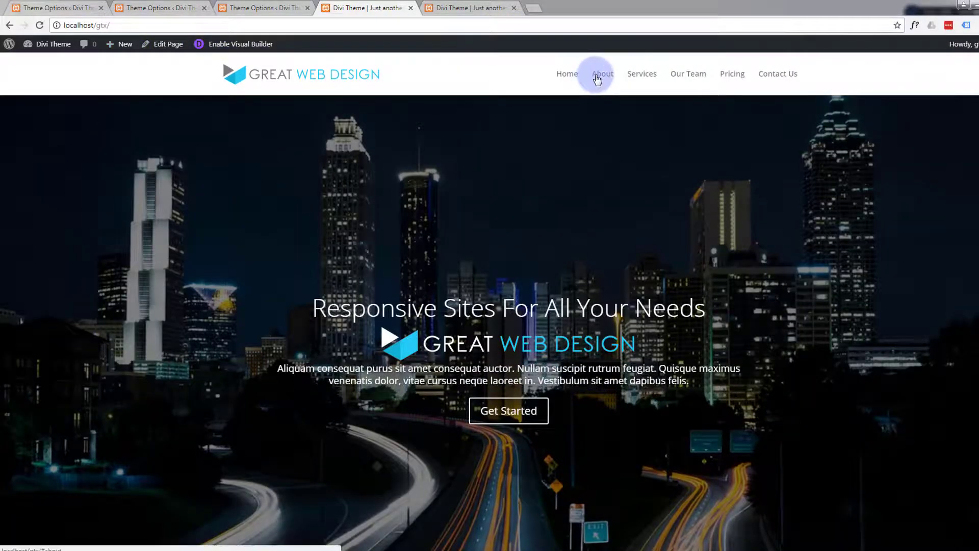
Step: Examine the entrance animations and section dividers on the live page, from the hero slider down to the contact form and map
scroll(481, 118, down, 3)
scroll(482, 116, down, 6)
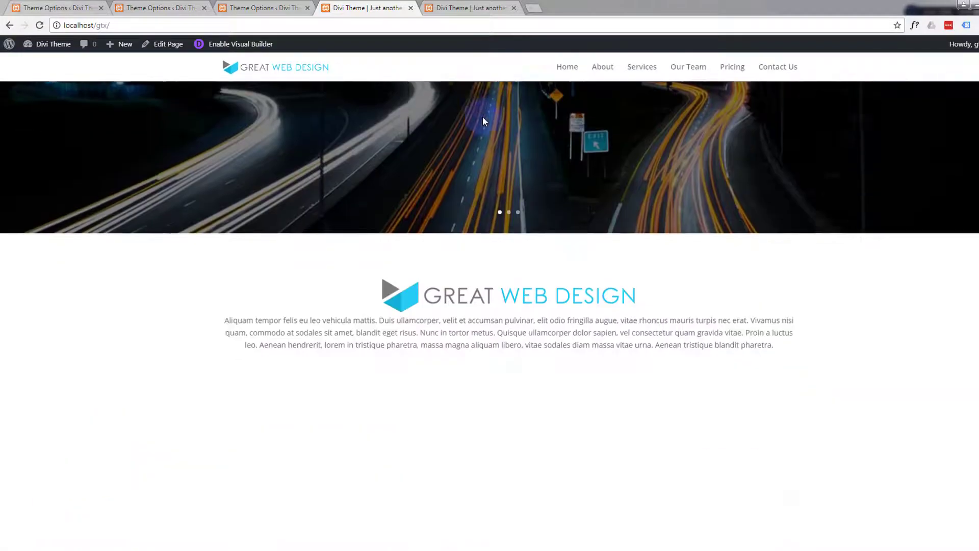
scroll(483, 116, down, 2)
scroll(482, 116, down, 8)
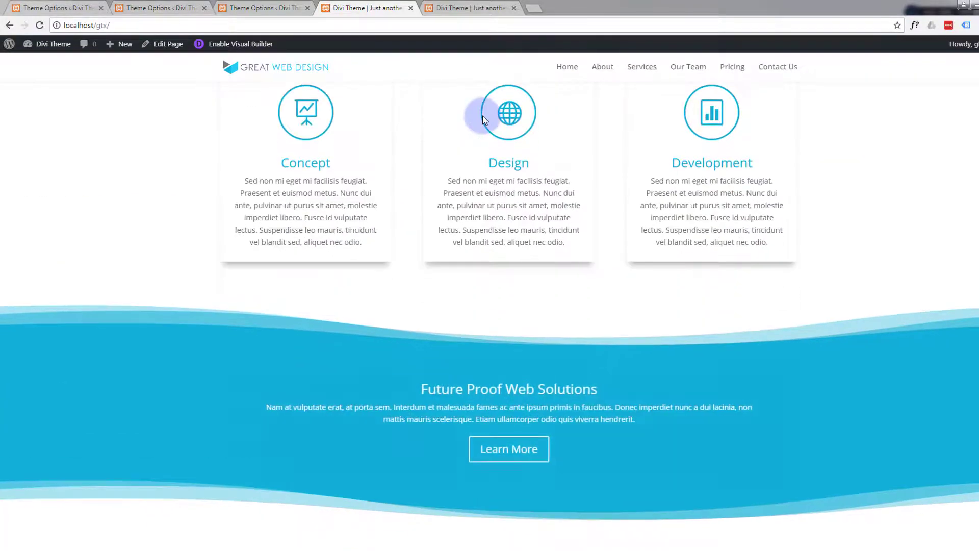
scroll(484, 119, down, 7)
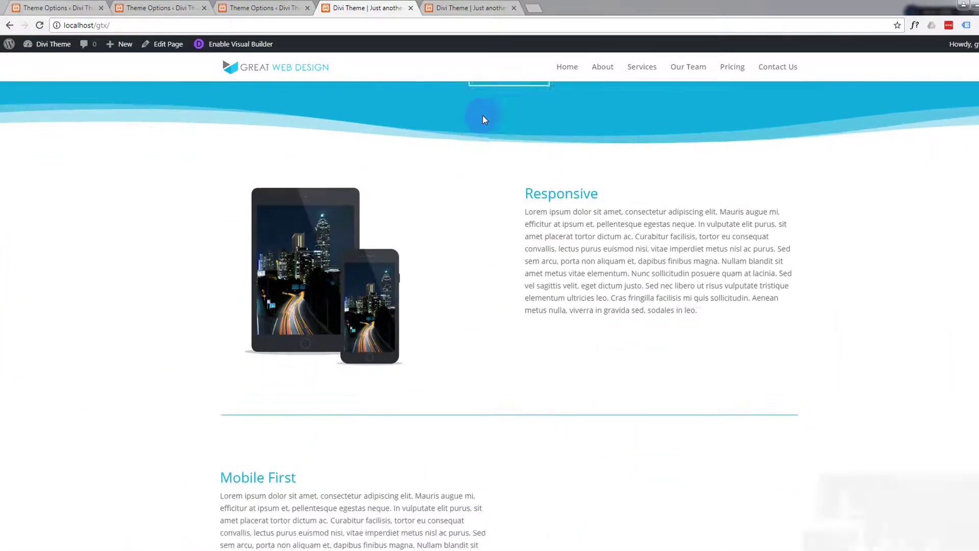
scroll(482, 116, down, 4)
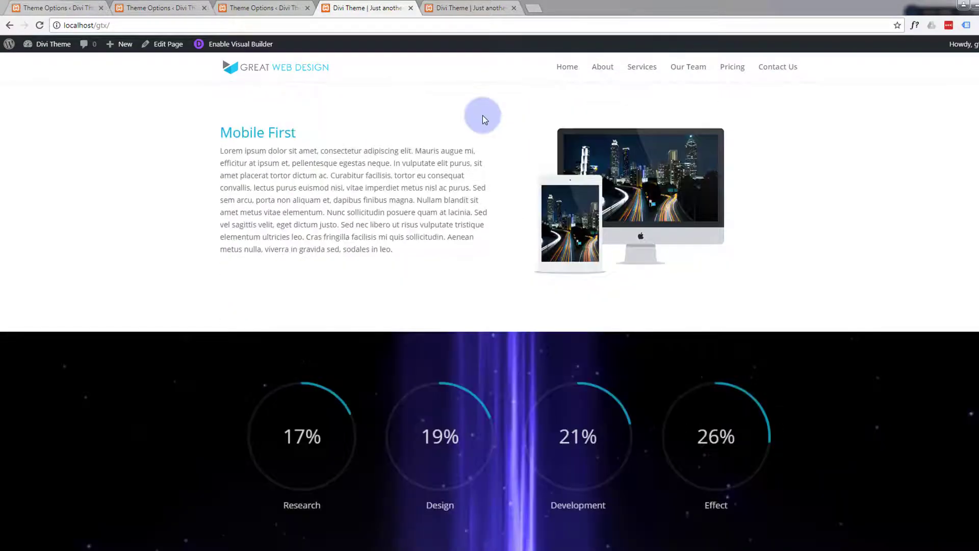
scroll(483, 116, down, 2)
scroll(482, 115, down, 6)
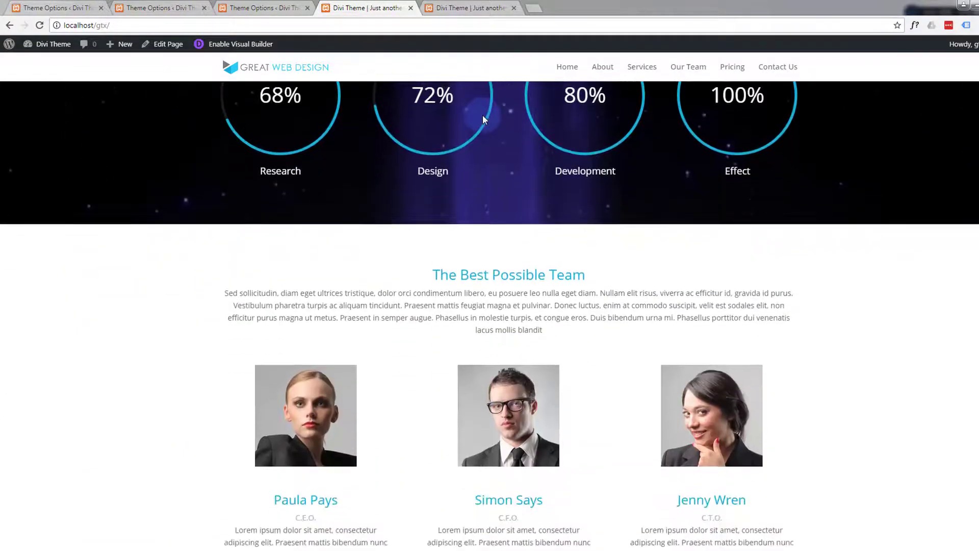
scroll(483, 116, down, 4)
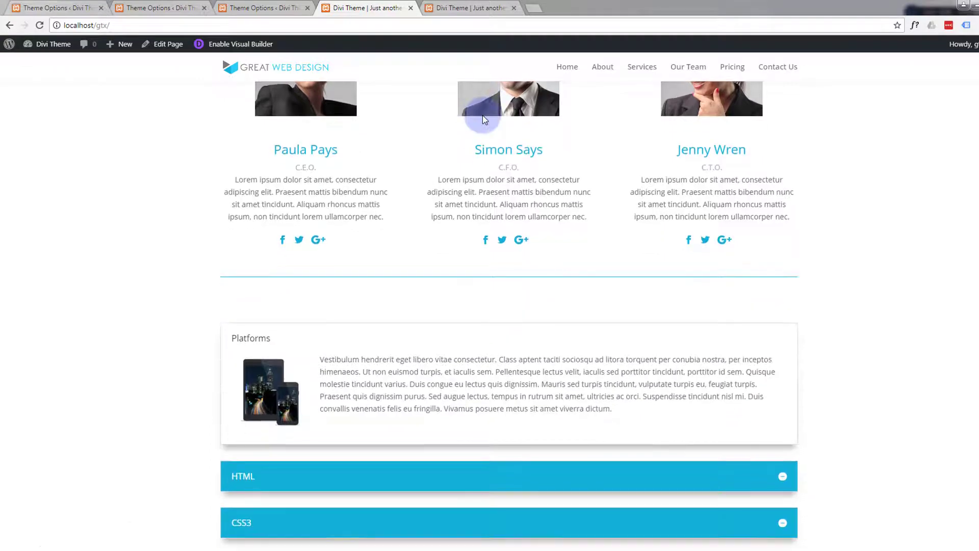
scroll(483, 115, up, 2)
scroll(483, 120, down, 6)
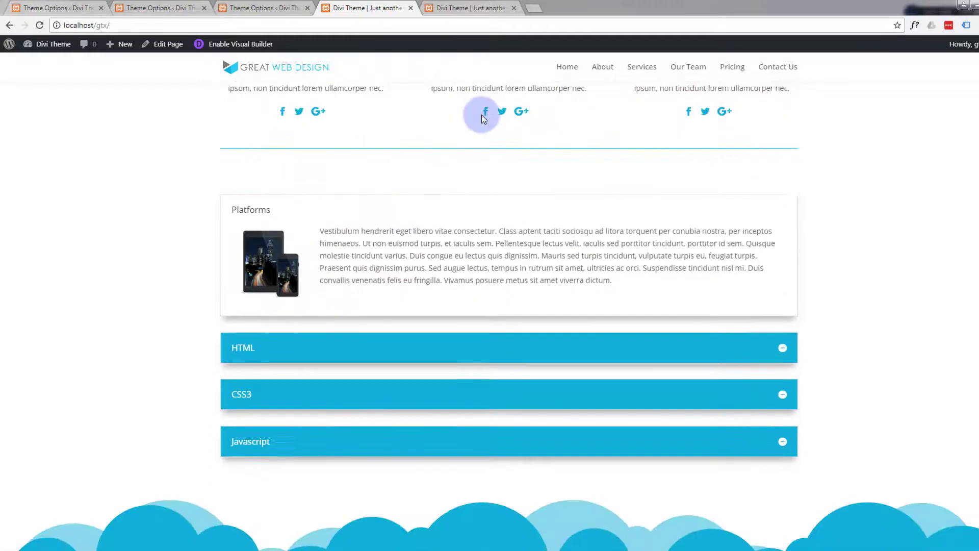
scroll(482, 118, down, 7)
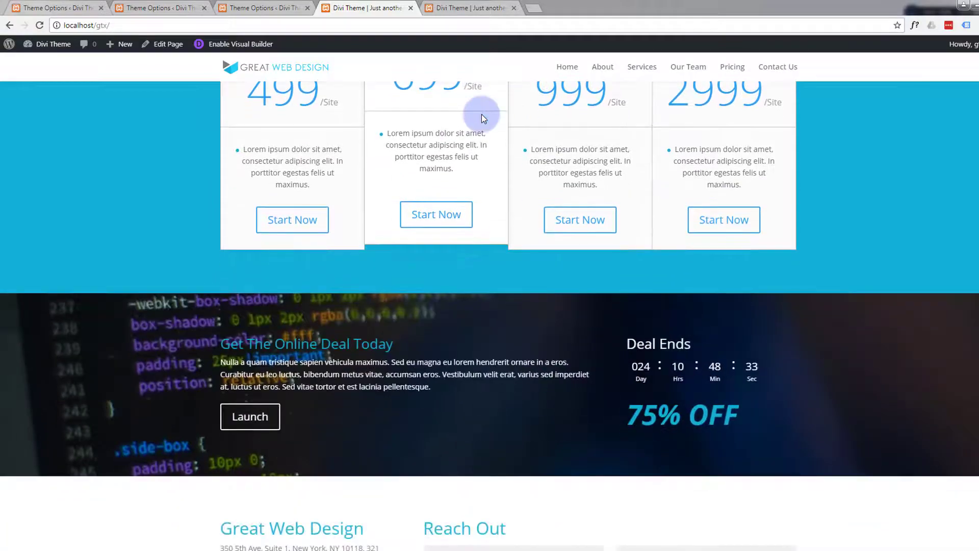
scroll(481, 115, down, 5)
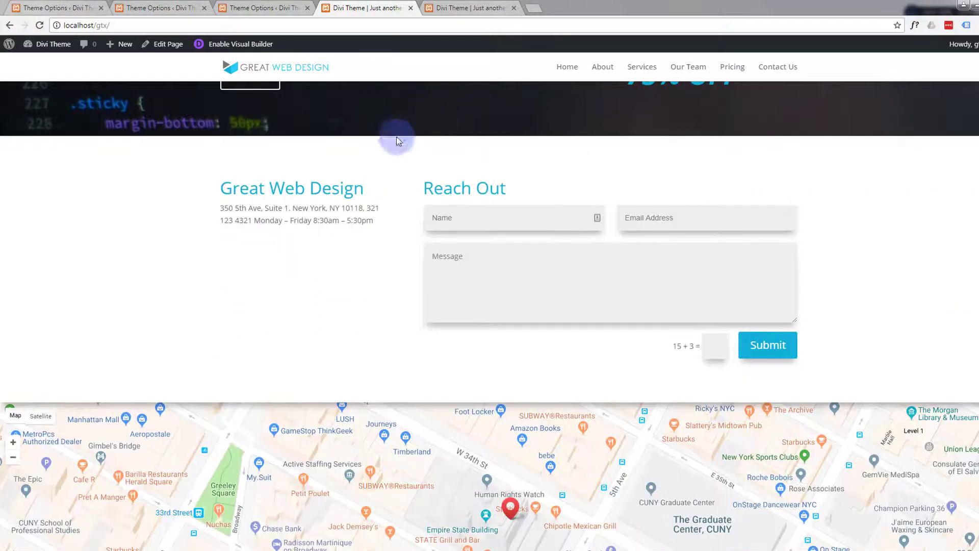
scroll(377, 240, down, 3)
scroll(377, 240, up, 2)
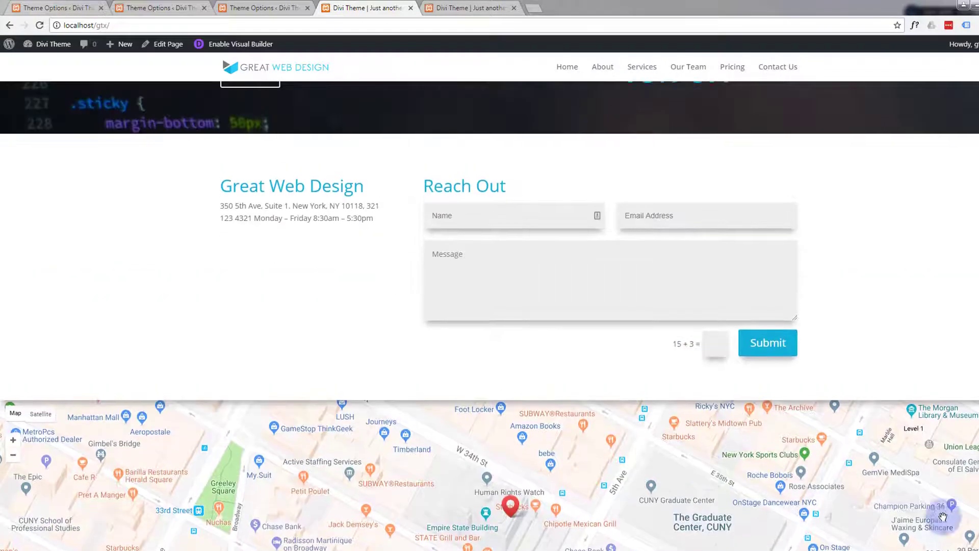
Step: Test the About, Services, Our Team, Pricing and Contact Us menu links on the live page, reloading it after About, and return to the hero slider
scroll(489, 316, up, 20)
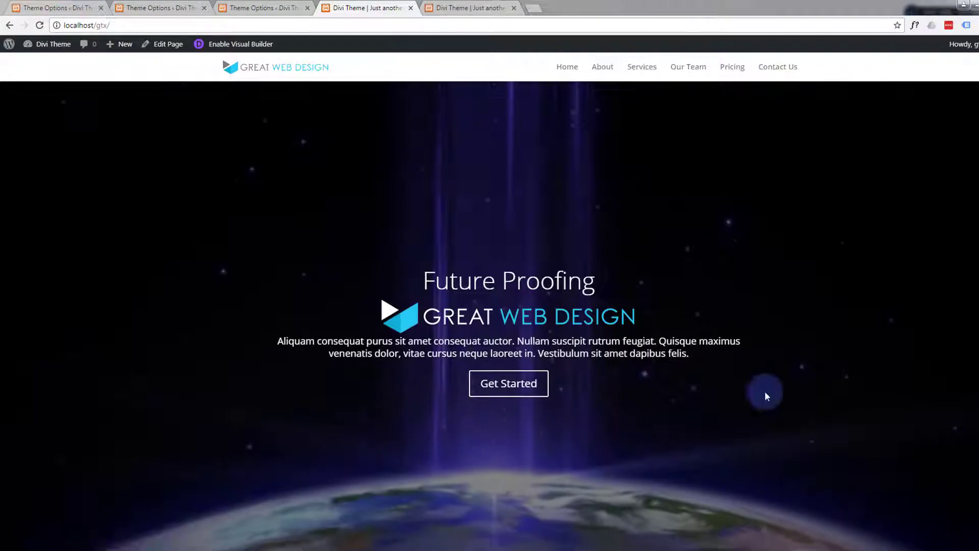
click(603, 75)
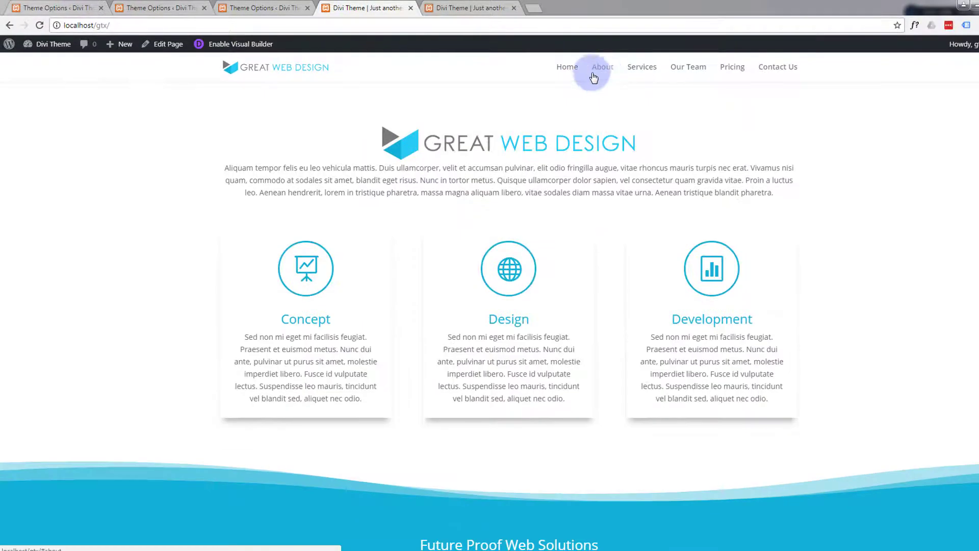
click(39, 27)
click(643, 70)
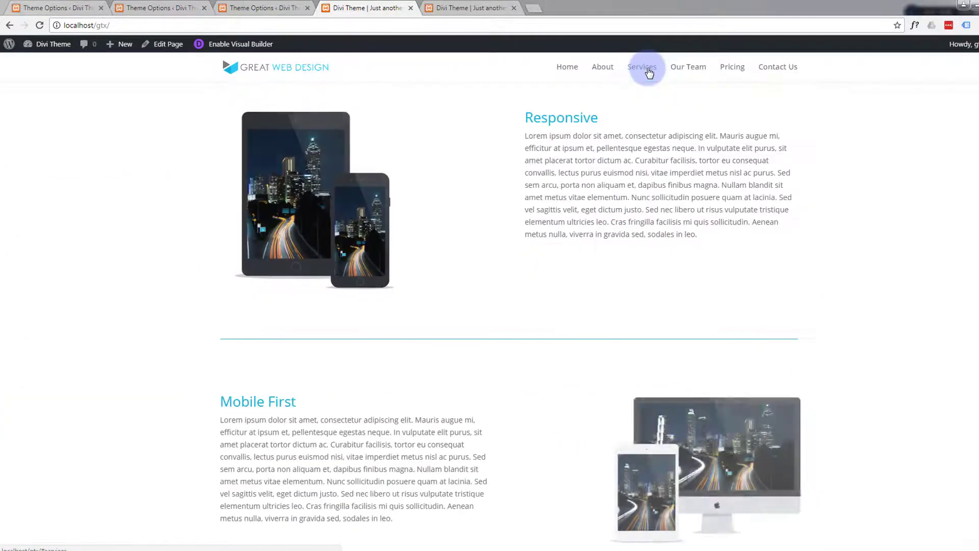
click(693, 71)
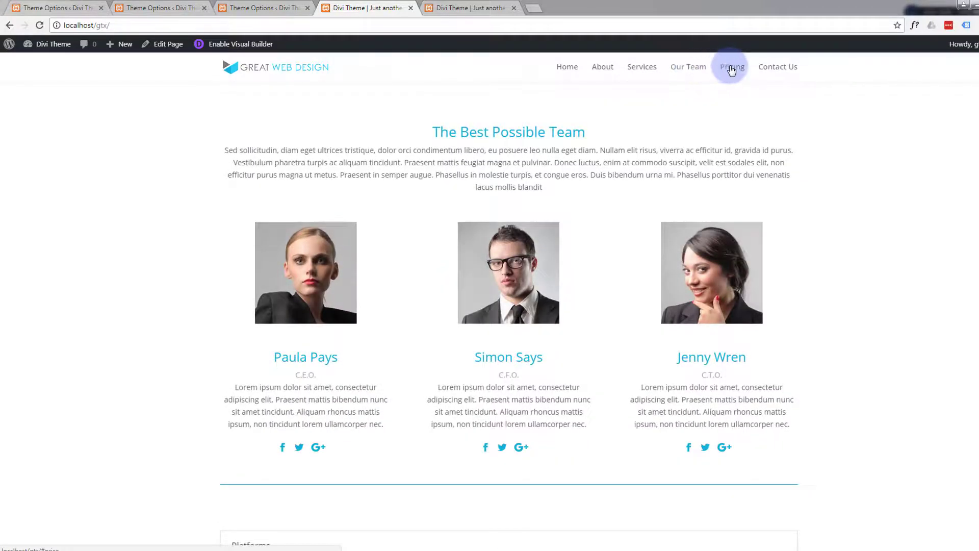
click(732, 70)
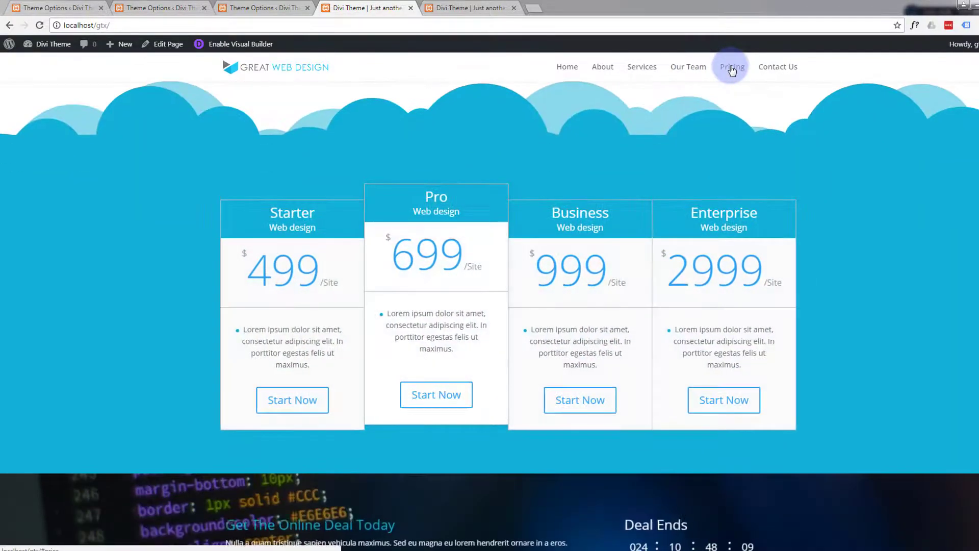
click(778, 67)
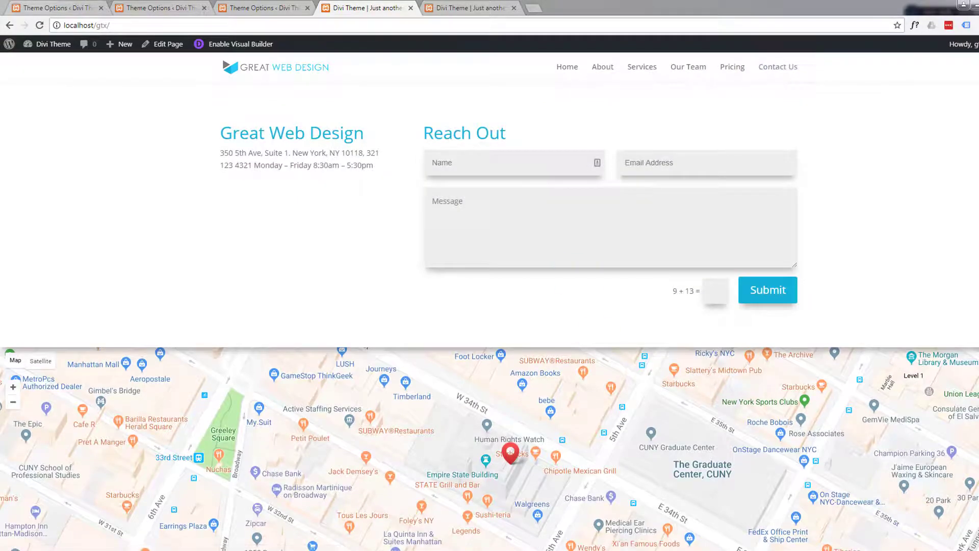
click(958, 477)
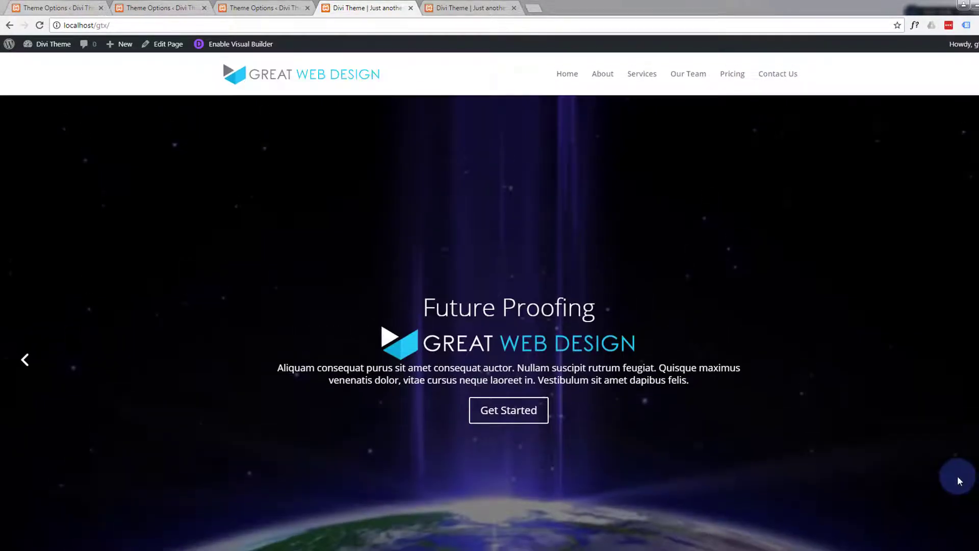